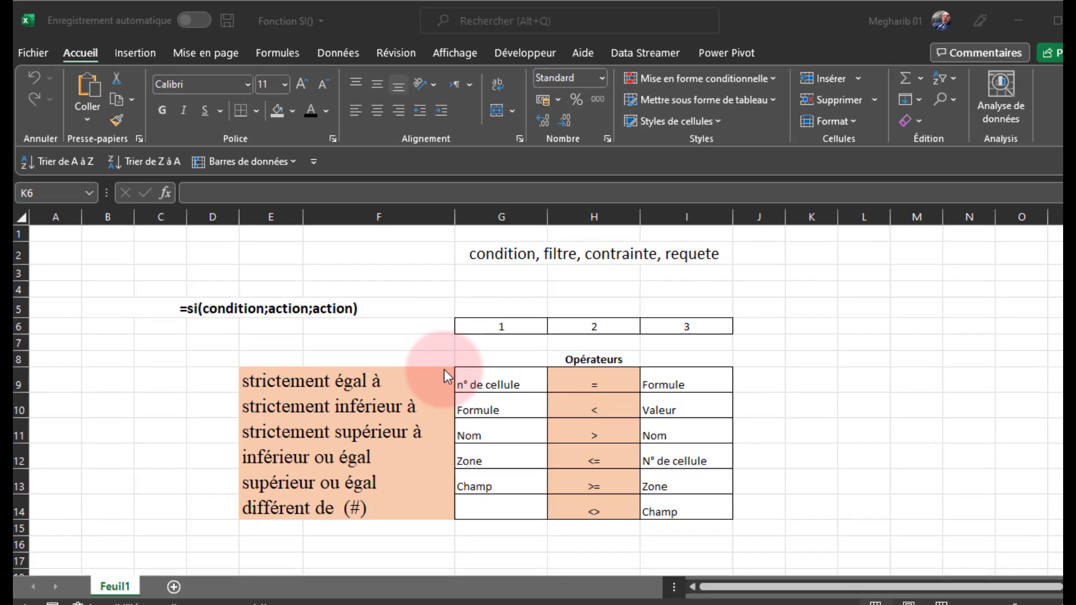
Step: Examine the condition flowchart with its true and false actions, and the table of SI comparison operators on the sheet
scroll(445, 364, down, 4)
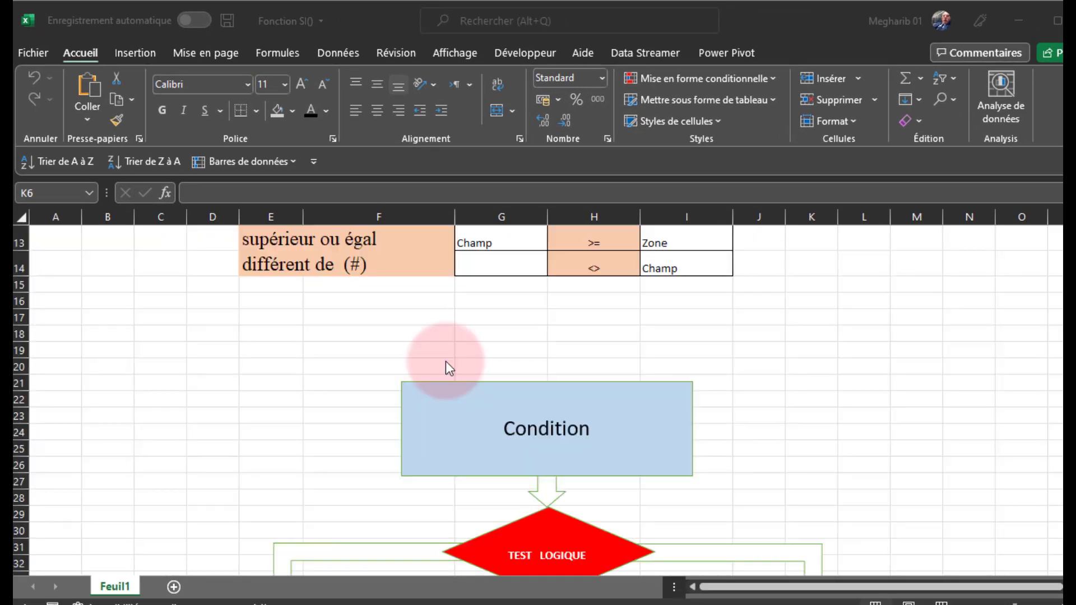
scroll(526, 395, down, 1)
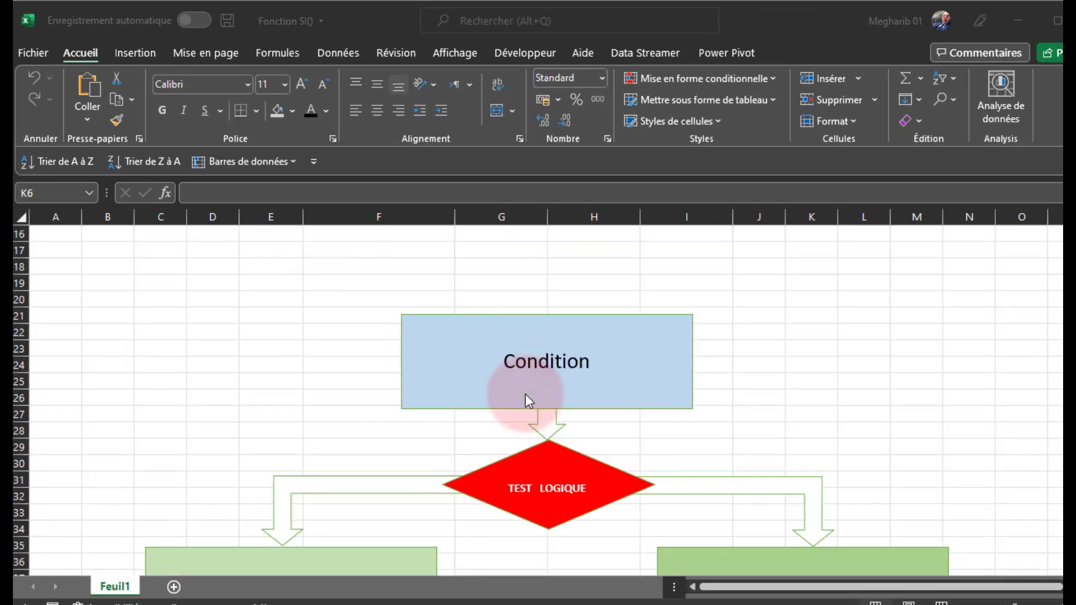
scroll(526, 394, down, 1)
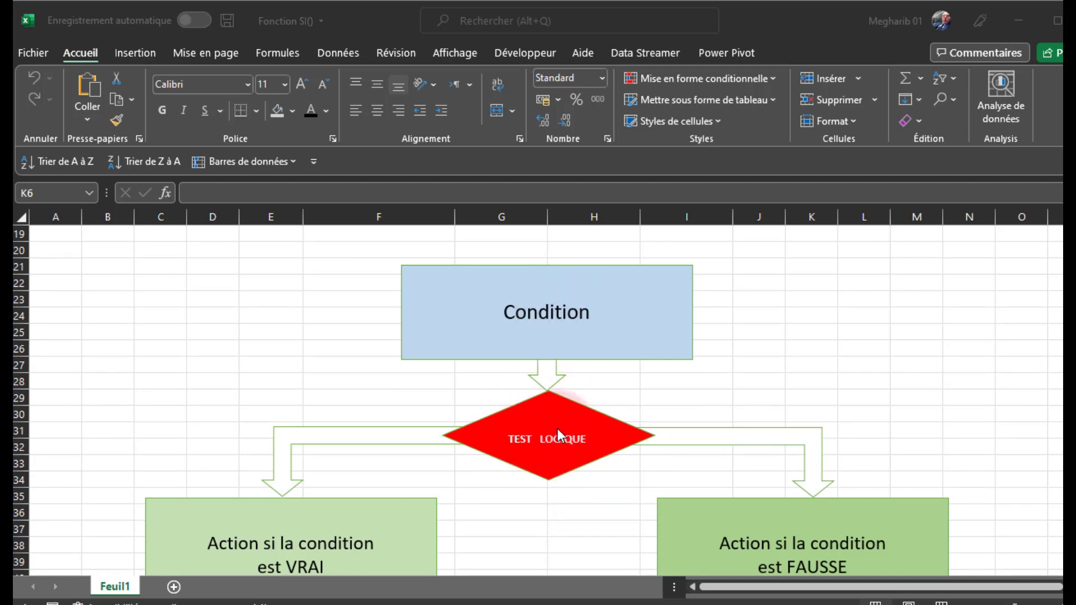
scroll(557, 428, down, 1)
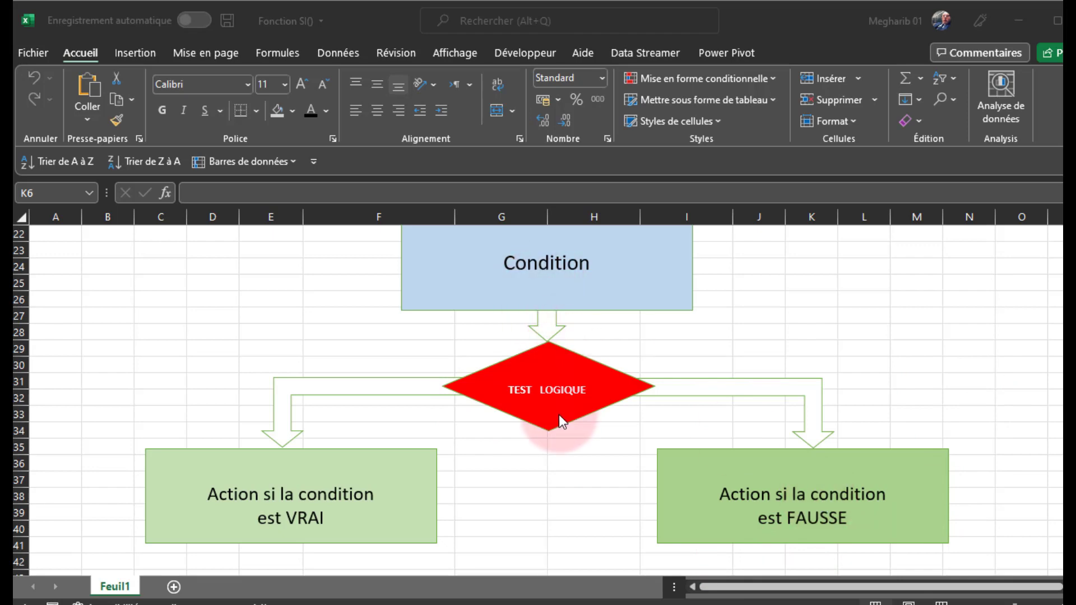
scroll(558, 413, up, 3)
scroll(559, 406, up, 4)
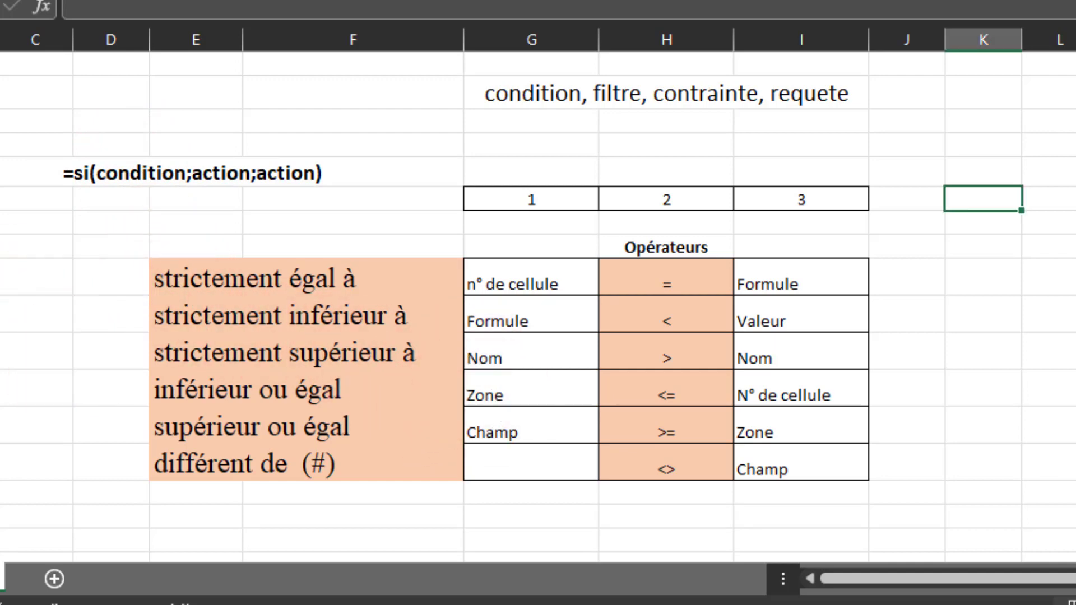
drag(34, 277, 32, 459)
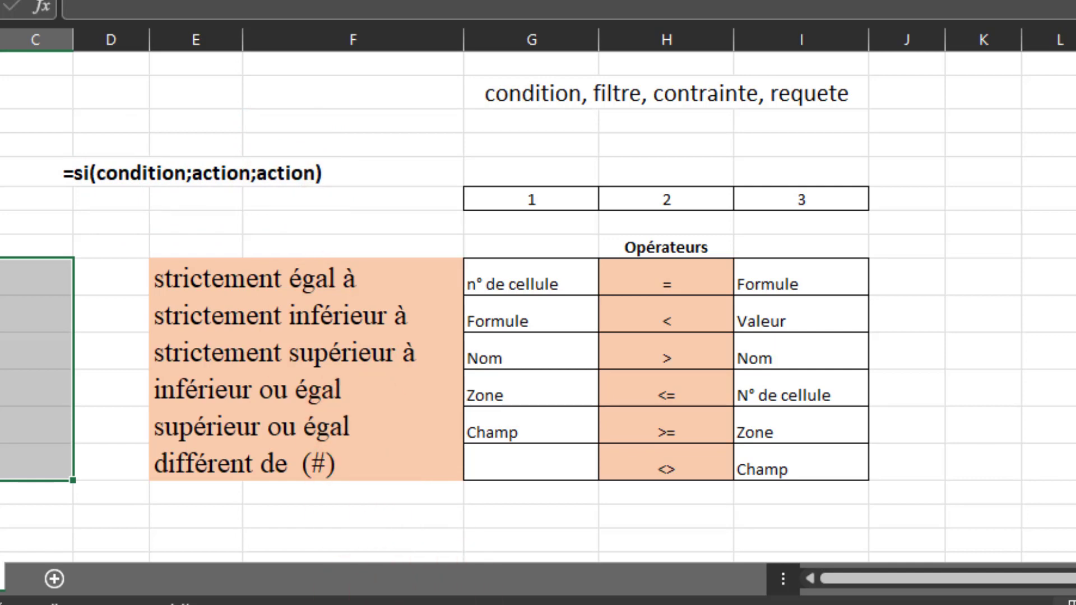
Step: Switch to the open workbook "02 Exemple Fonction-si-calcul-condition avan..." containing the Conseil de classe table
mouse_move(392, 604)
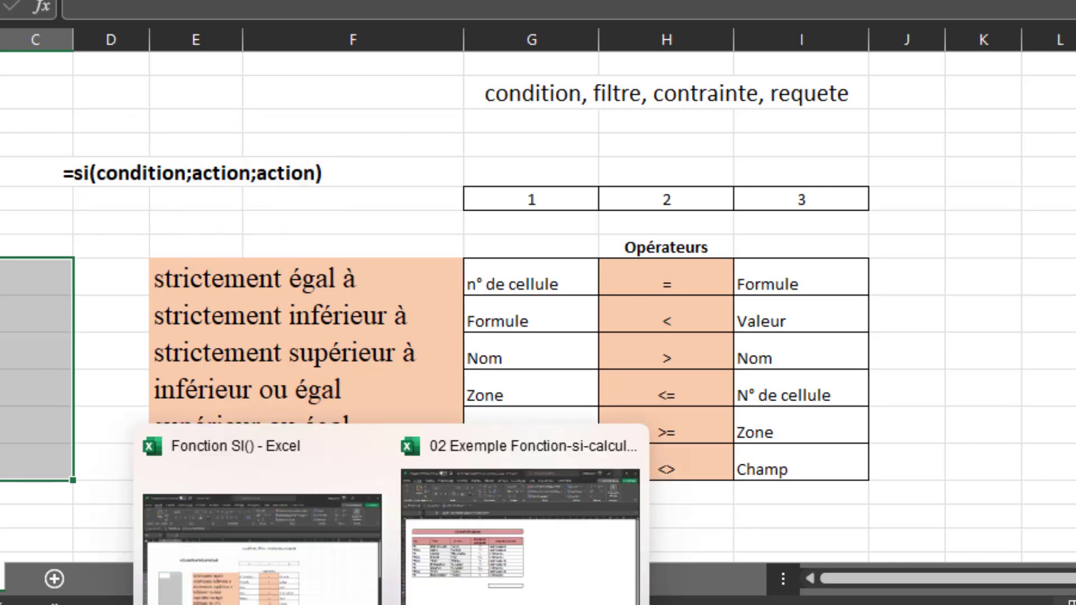
click(302, 601)
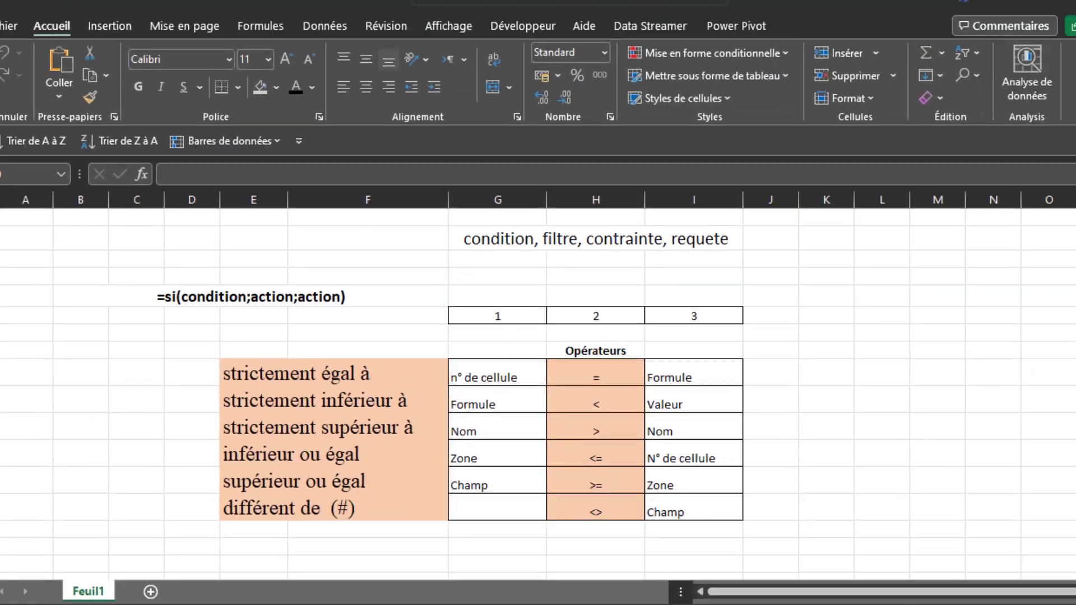
mouse_move(386, 604)
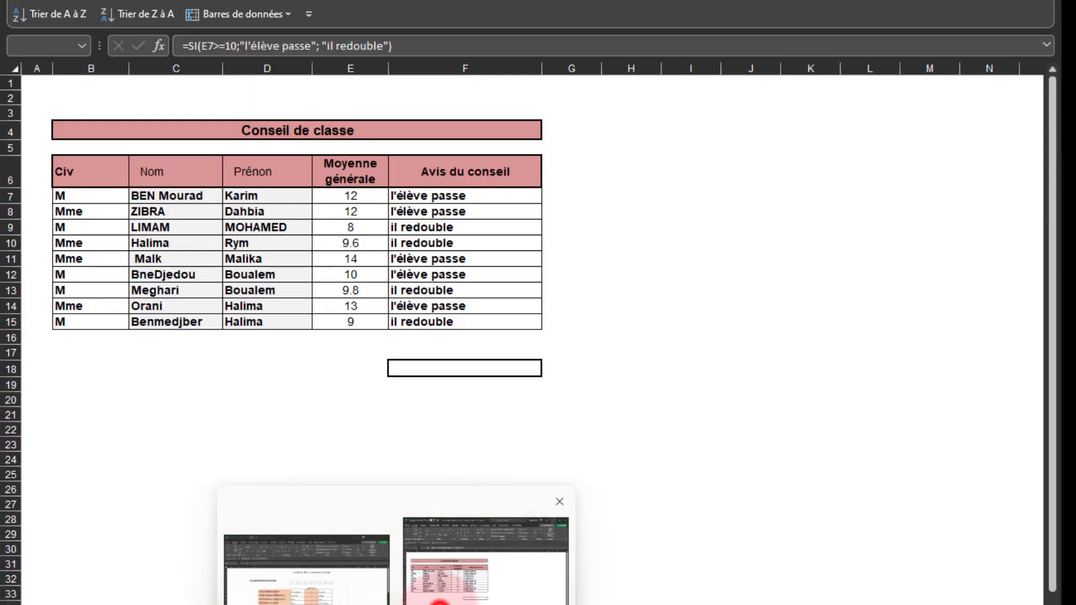
click(440, 601)
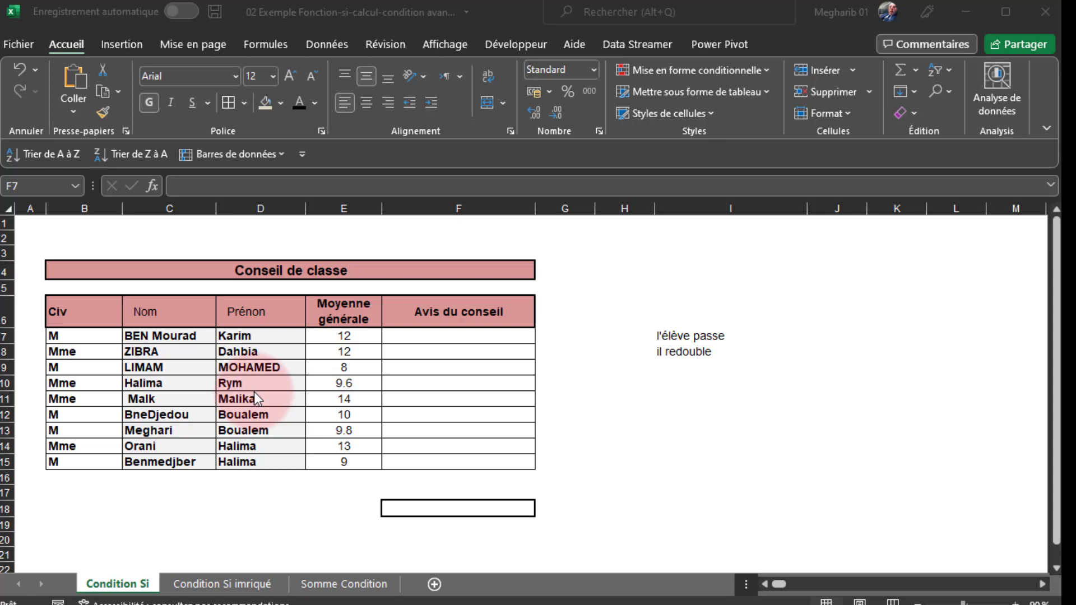
Step: Begin a SI formula in F7 of the Avis du conseil column, referencing the average in E7 for the logical test
click(202, 189)
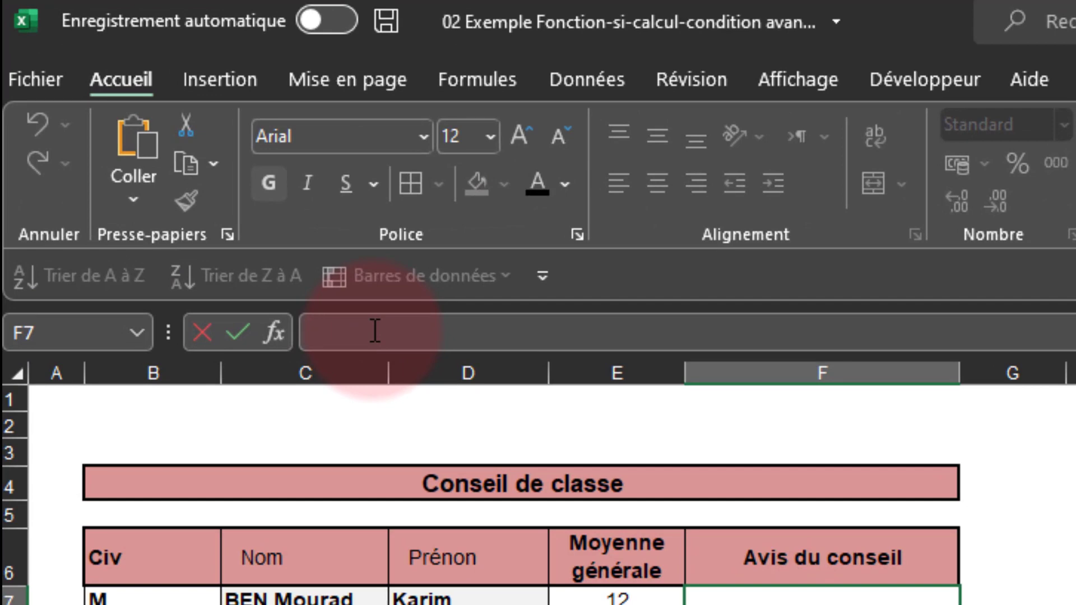
text(=)
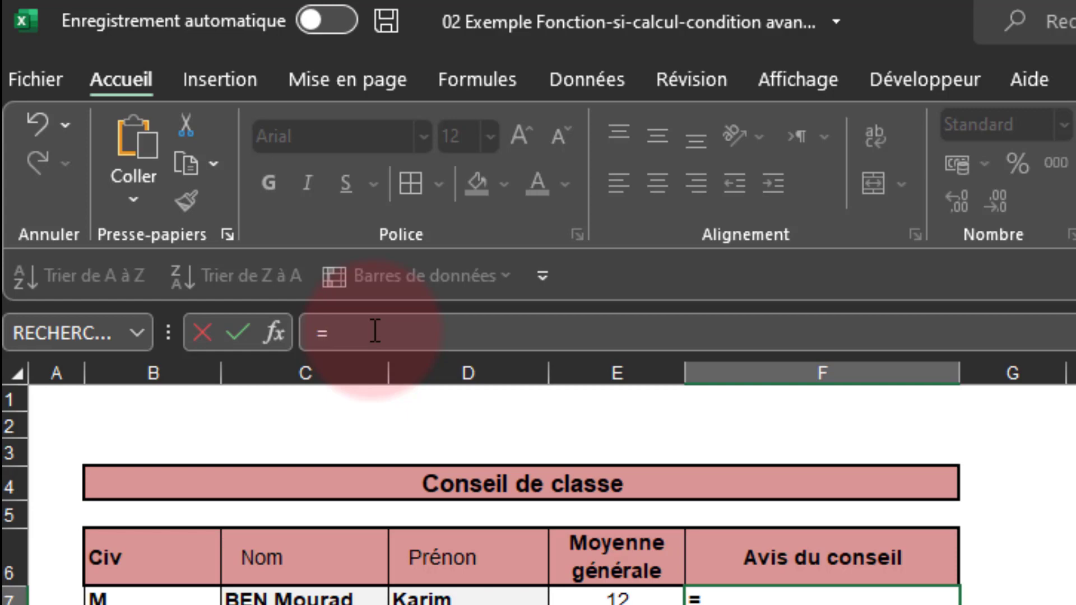
text(si)
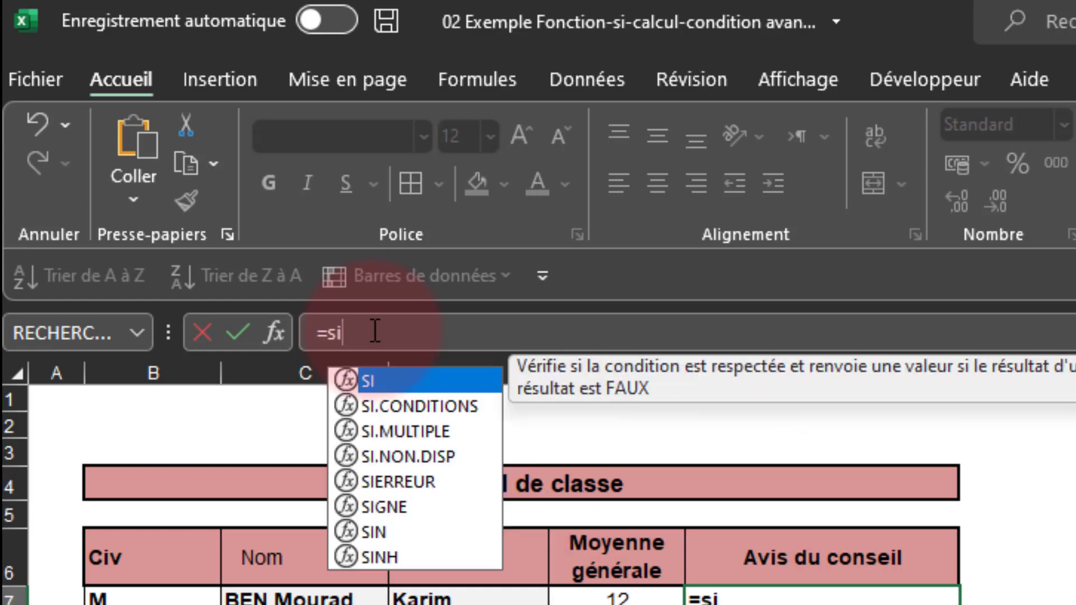
double_click(378, 383)
click(529, 340)
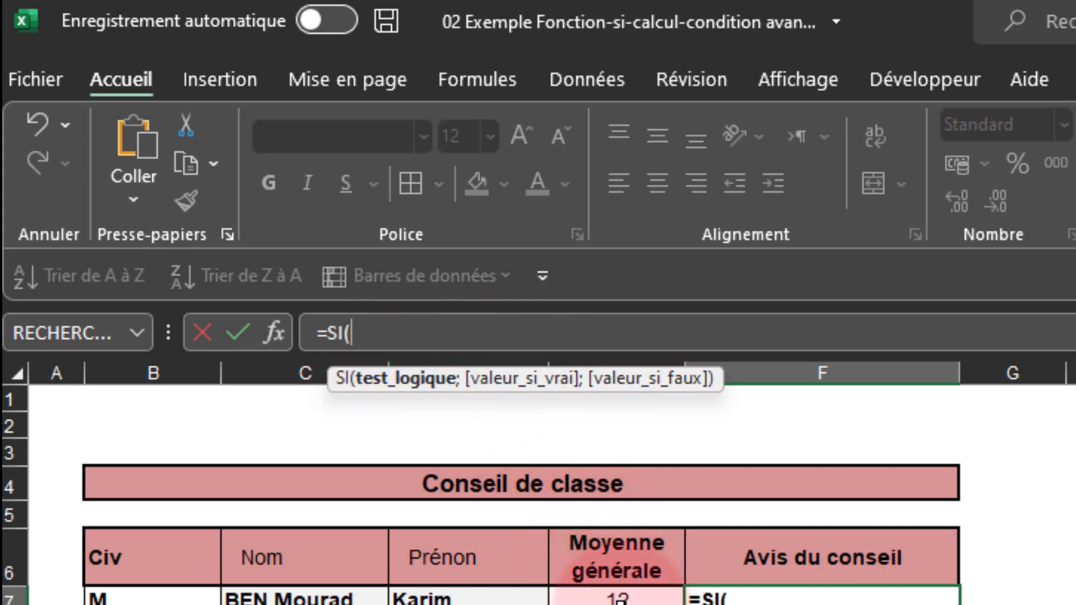
click(622, 599)
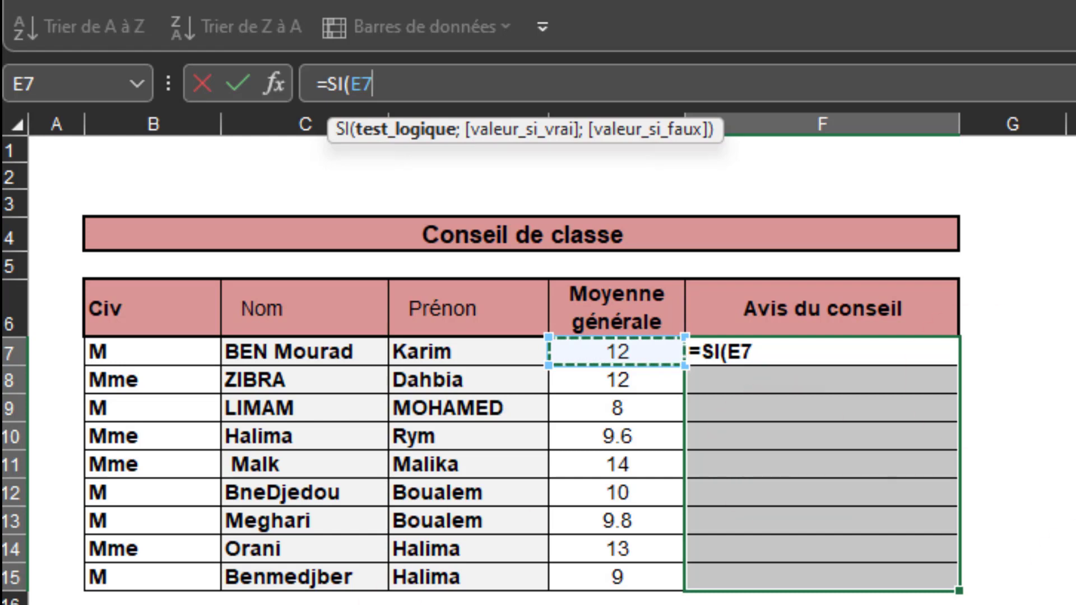
Step: Complete the logical test in the F7 formula with the comparison >=10
click(269, 85)
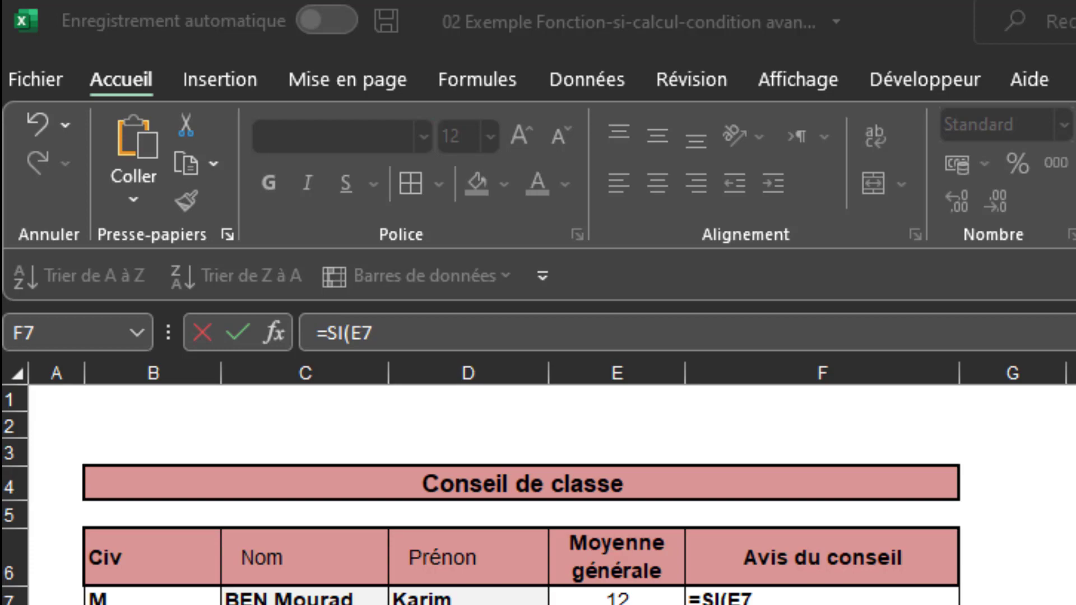
click(419, 335)
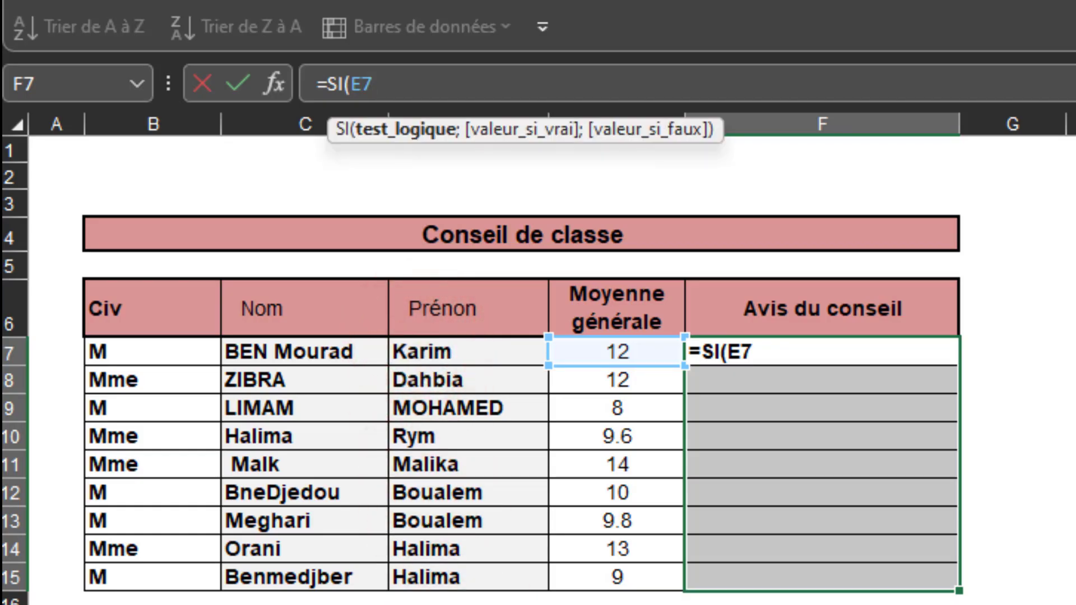
text(>=10)
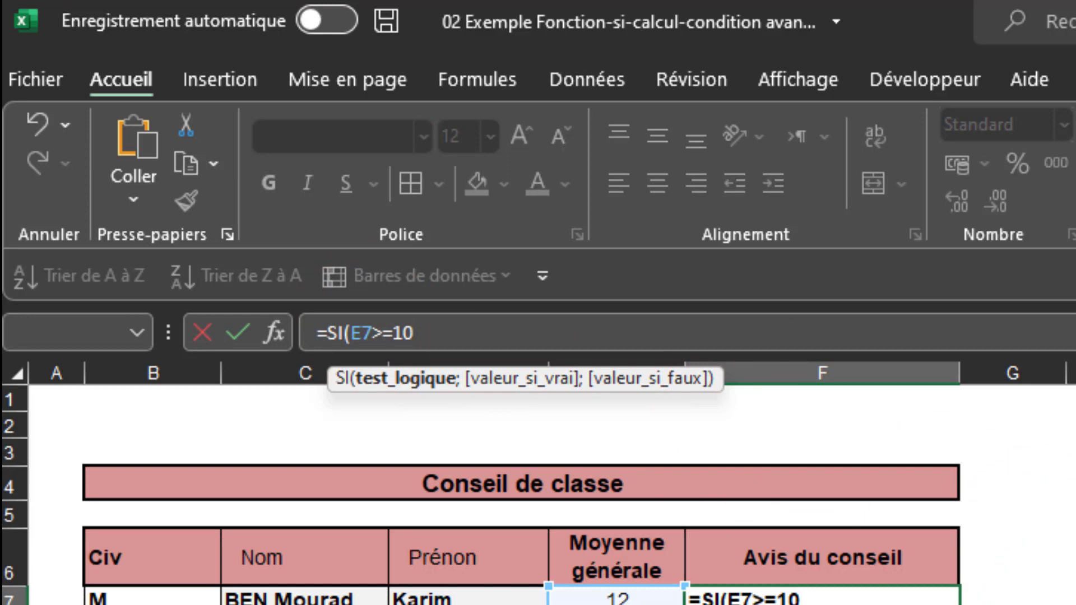
key(Return)
click(897, 604)
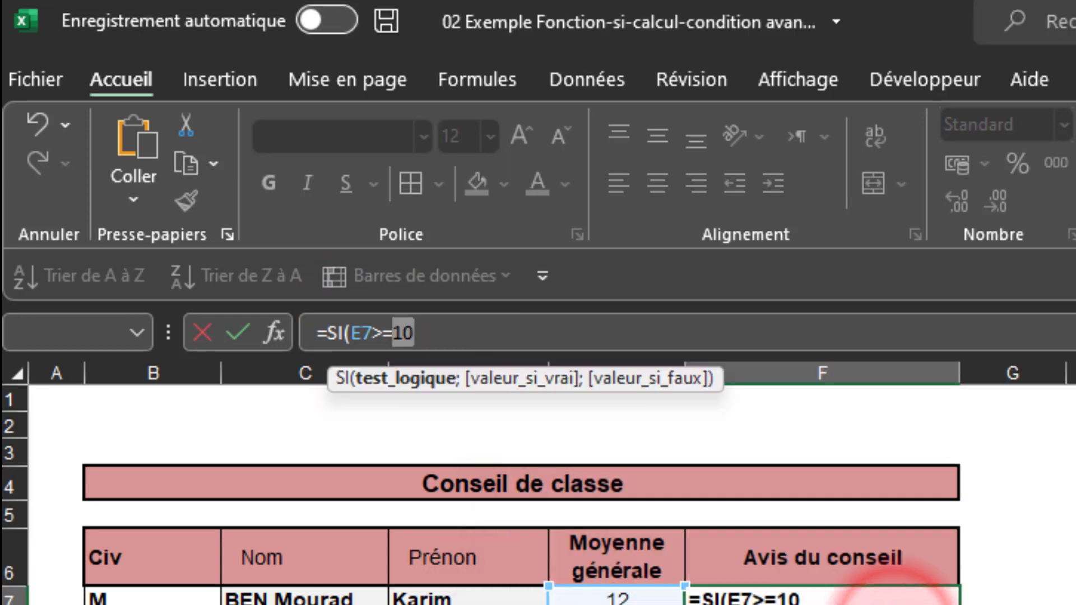
click(426, 324)
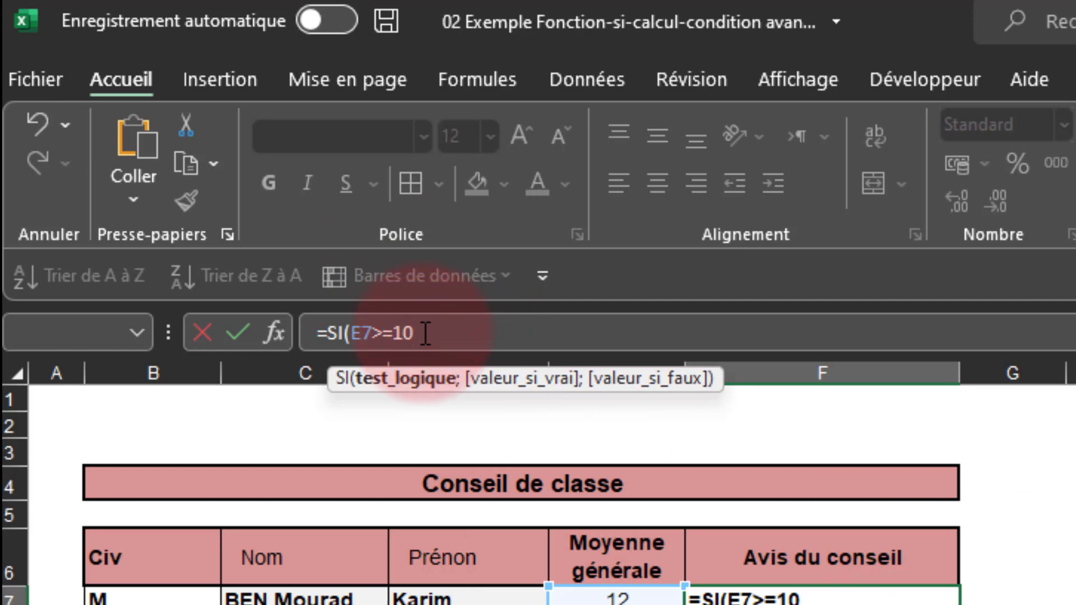
Step: Add the quoted text "l'éléve passe" as the value if true in the F7 formula, separated from the test by a semicolon
text(")
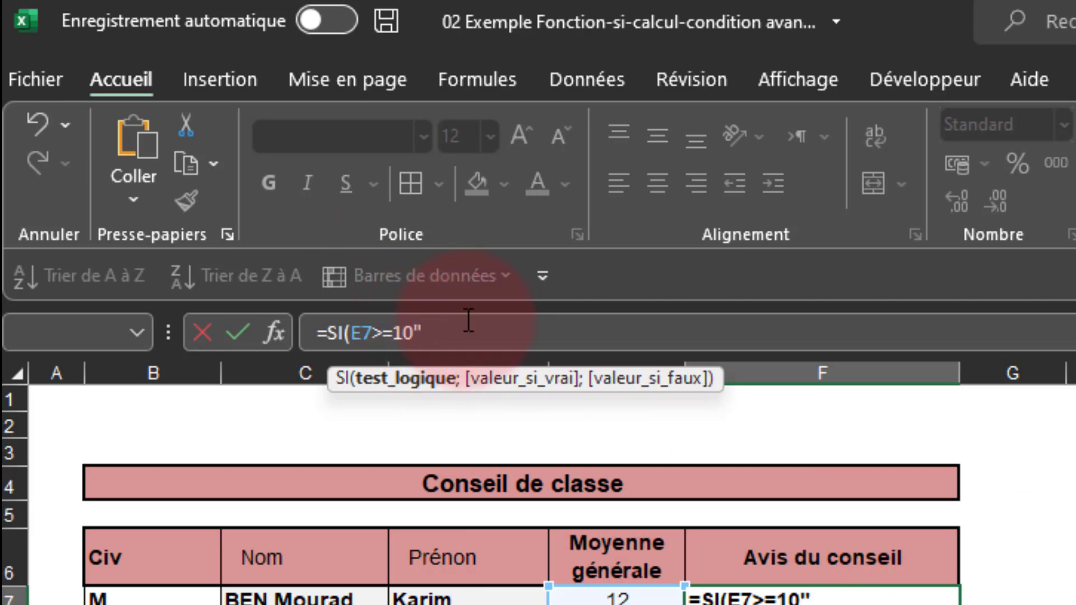
text(l')
text(e)
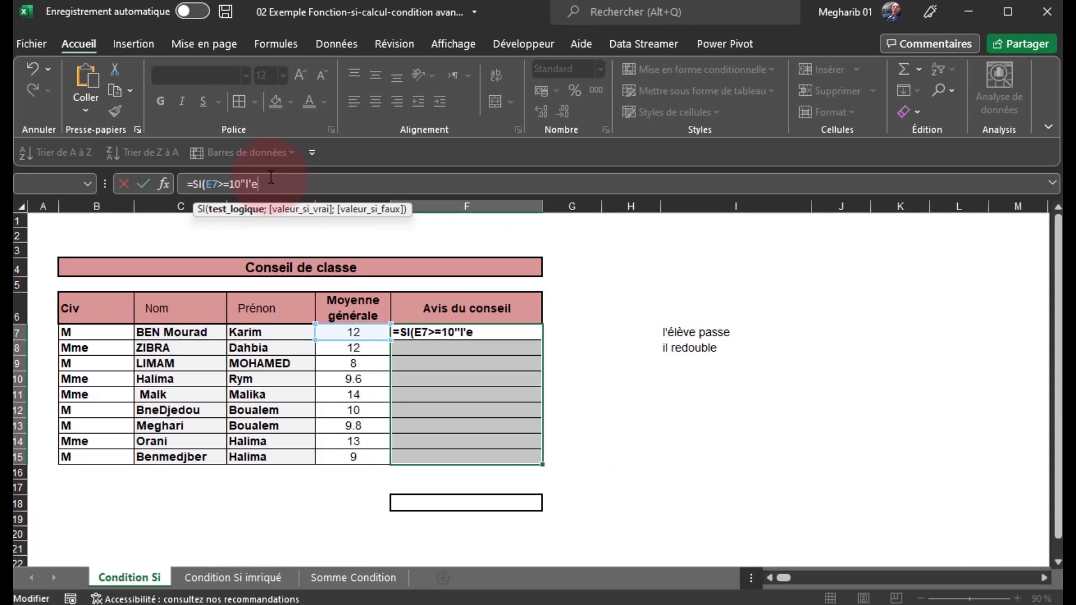
key(BackSpace)
text(éléver)
key(BackSpace)
text(passe")
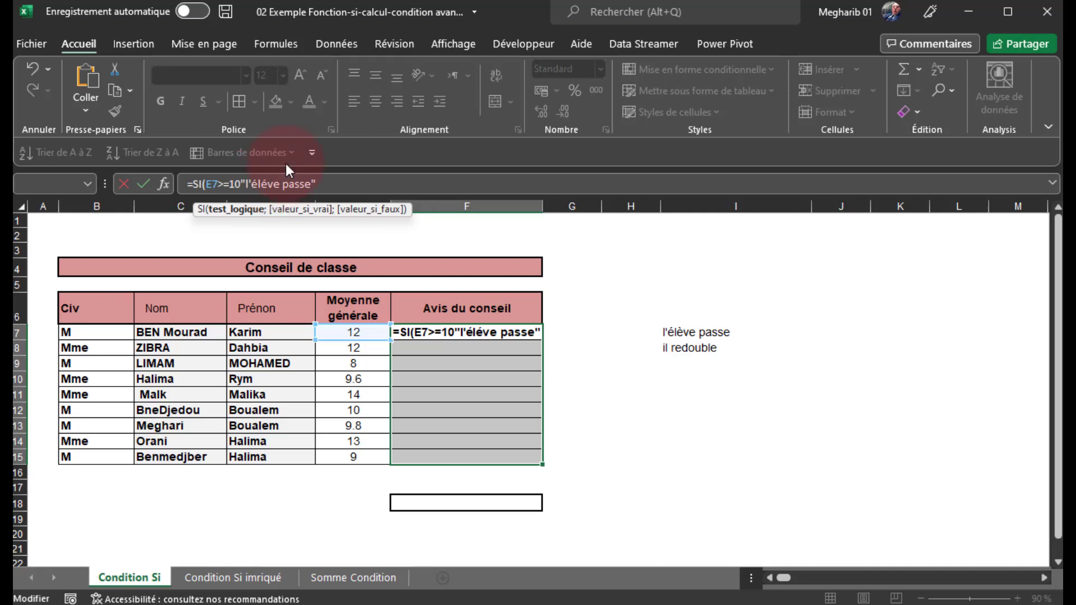
click(245, 184)
key(Left)
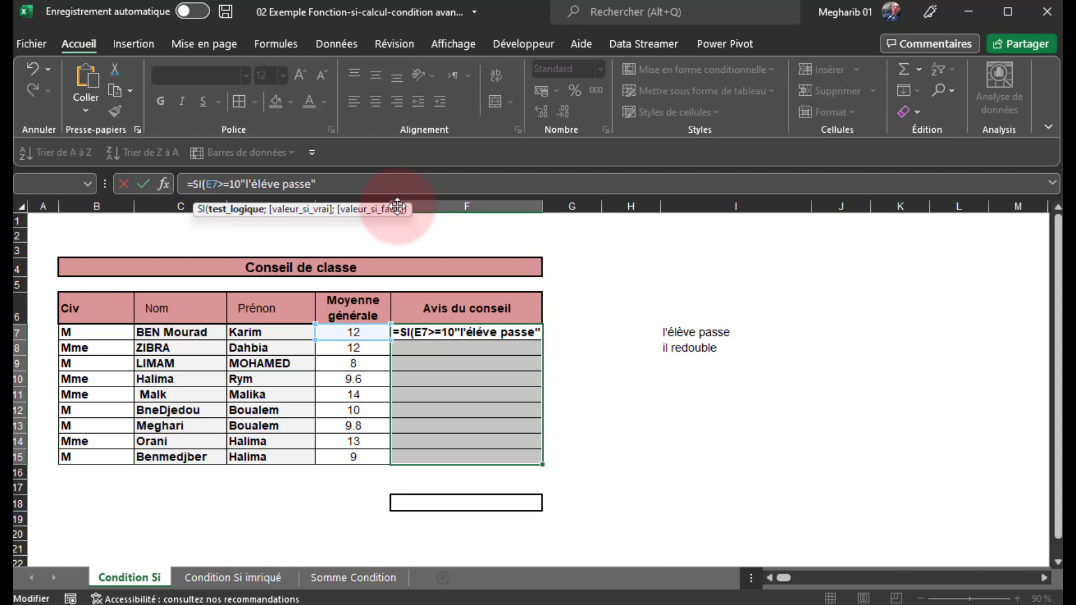
text(;)
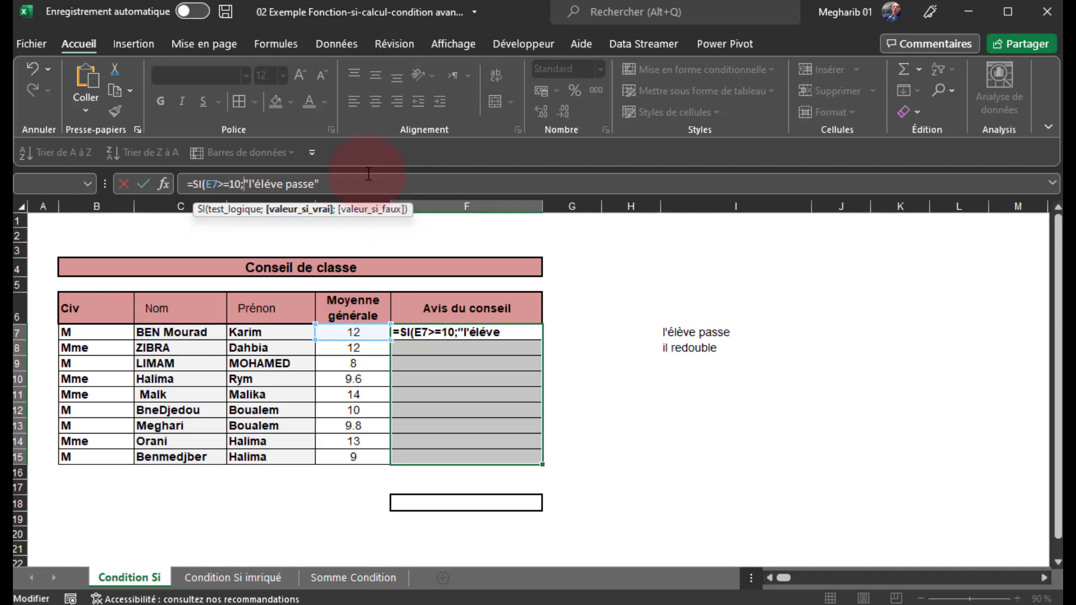
Step: Add "il redouble" as the value if false after a semicolon, close the parenthesis and validate the F7 formula
click(329, 181)
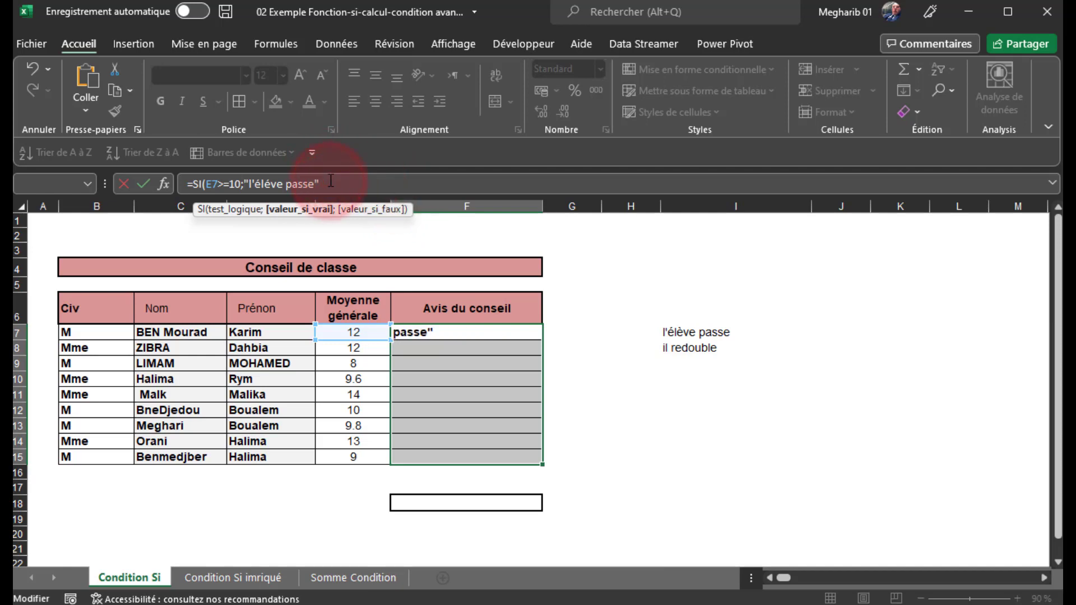
text(;)
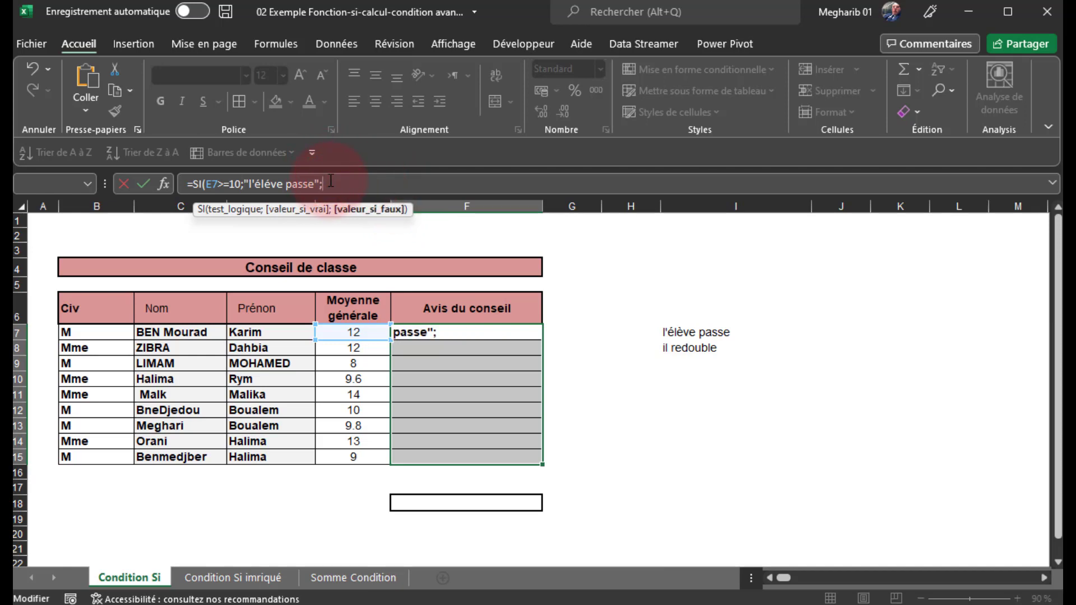
text(il red)
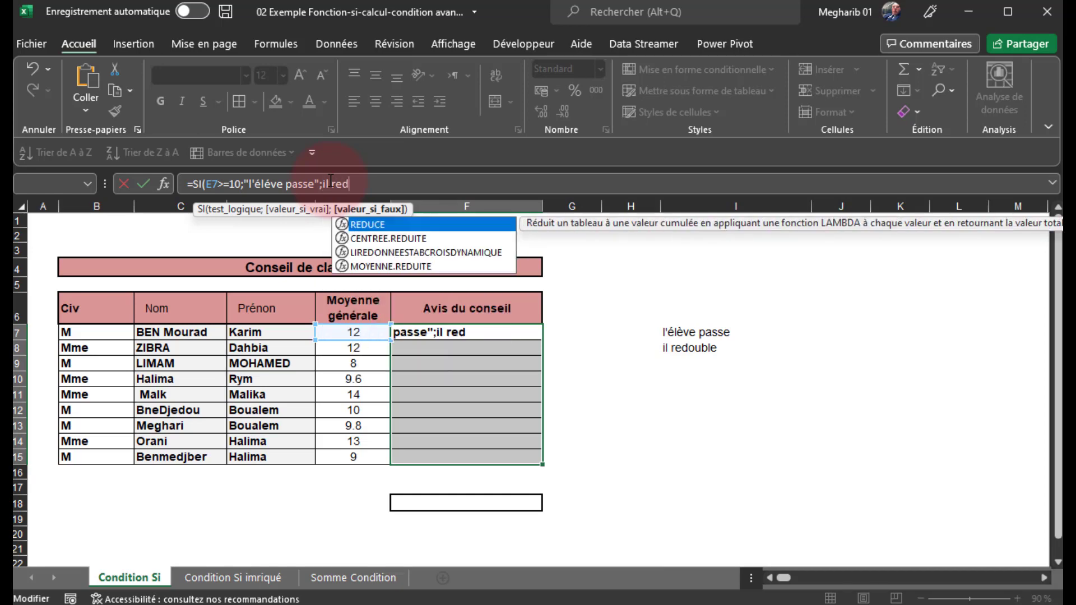
text(ouble)
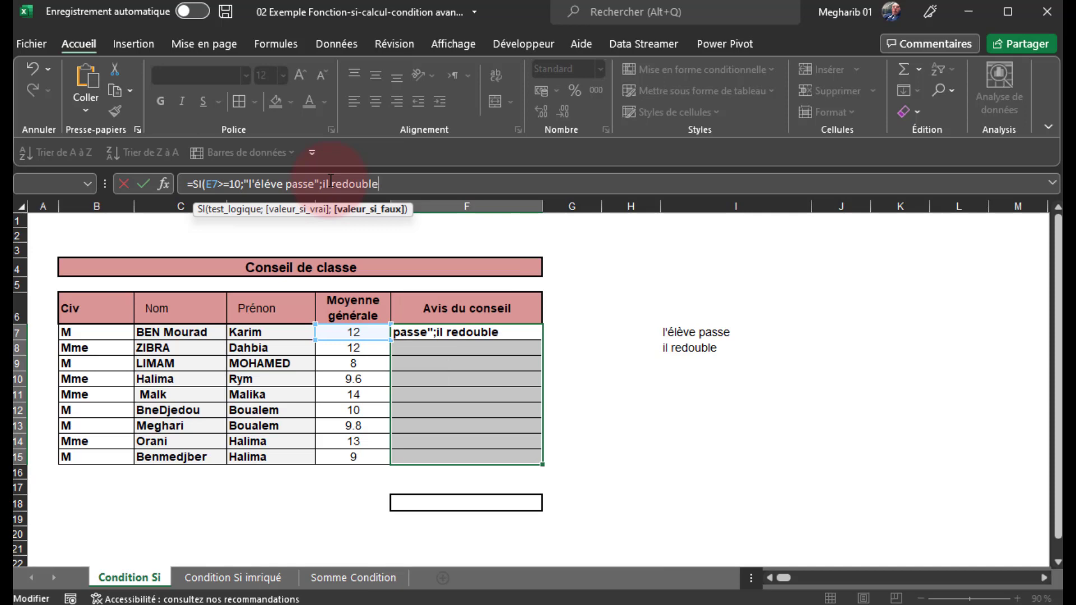
text(")
click(322, 184)
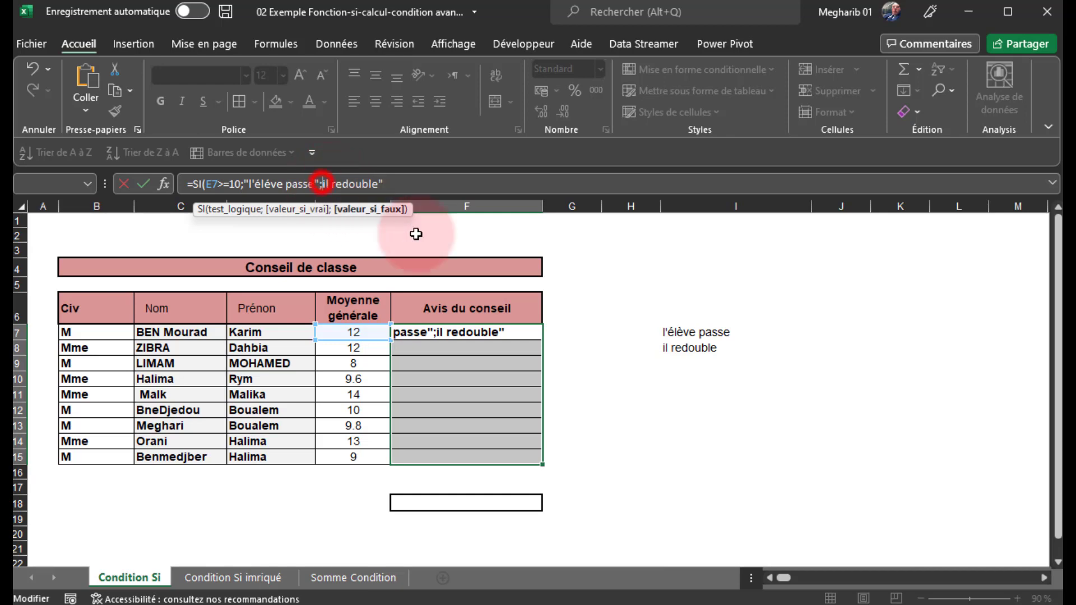
text(")
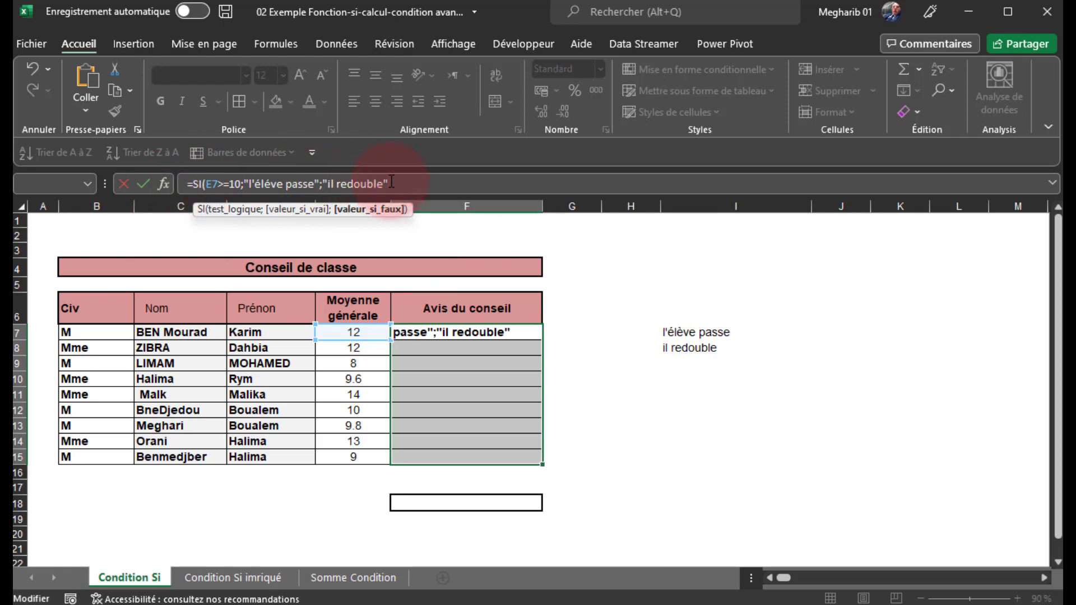
text())
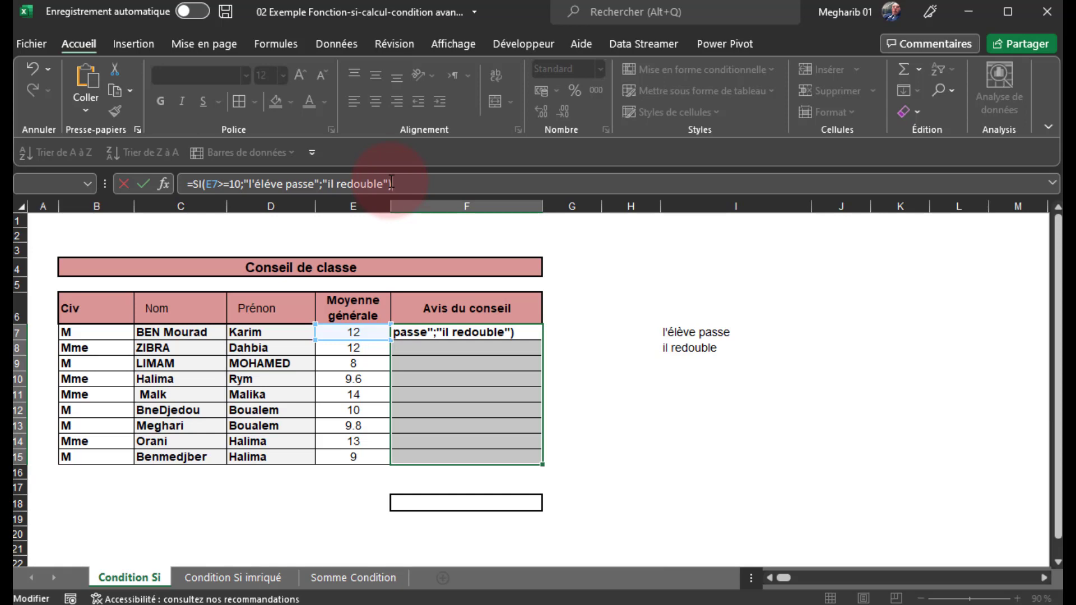
key(Return)
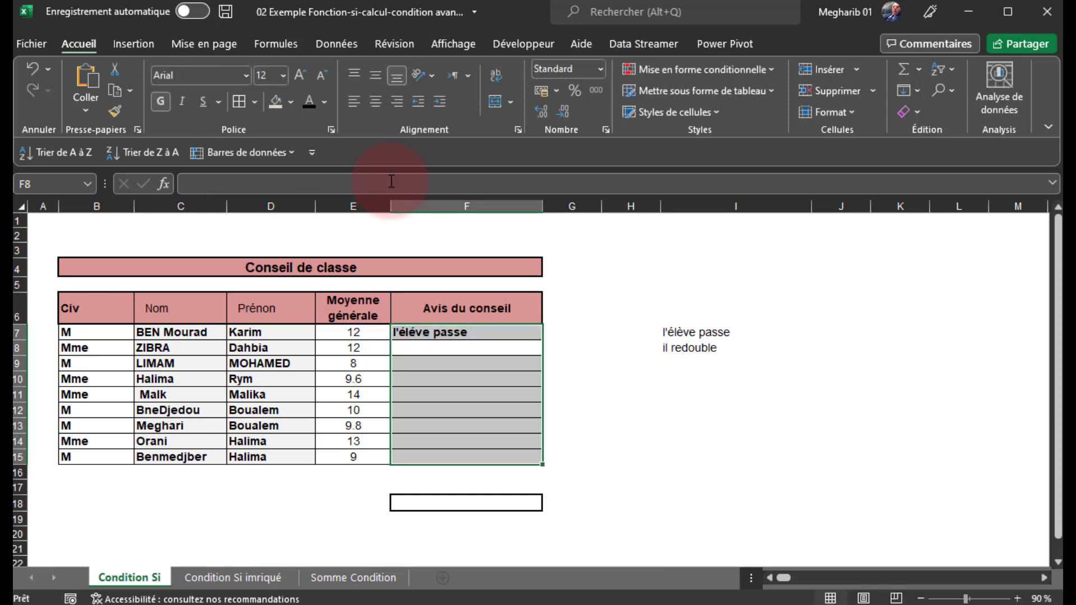
Step: Fill the F7 formula down the Avis du conseil column to F15
click(476, 332)
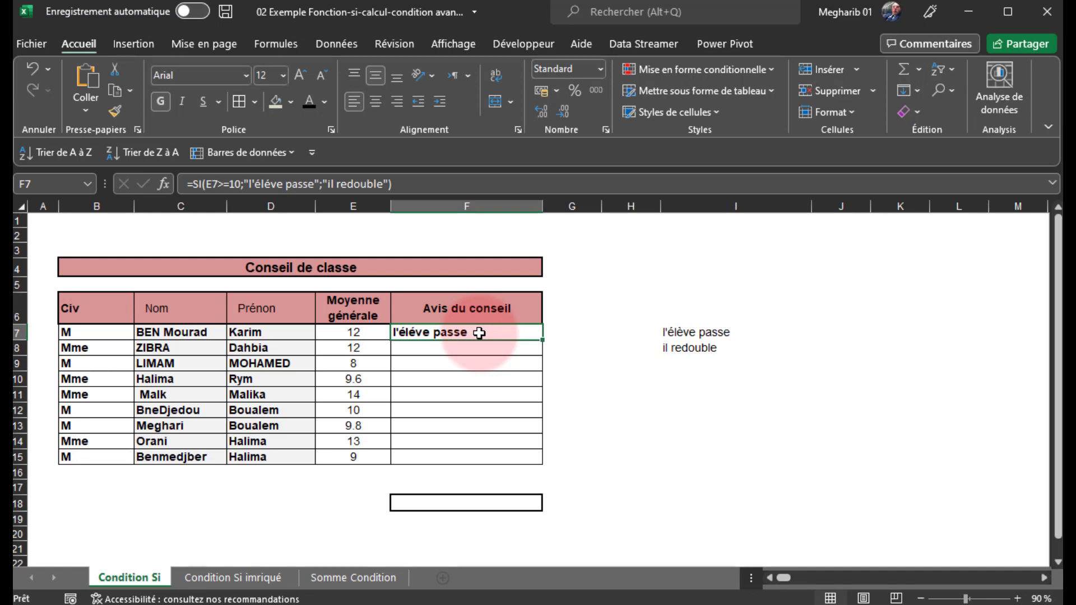
click(542, 341)
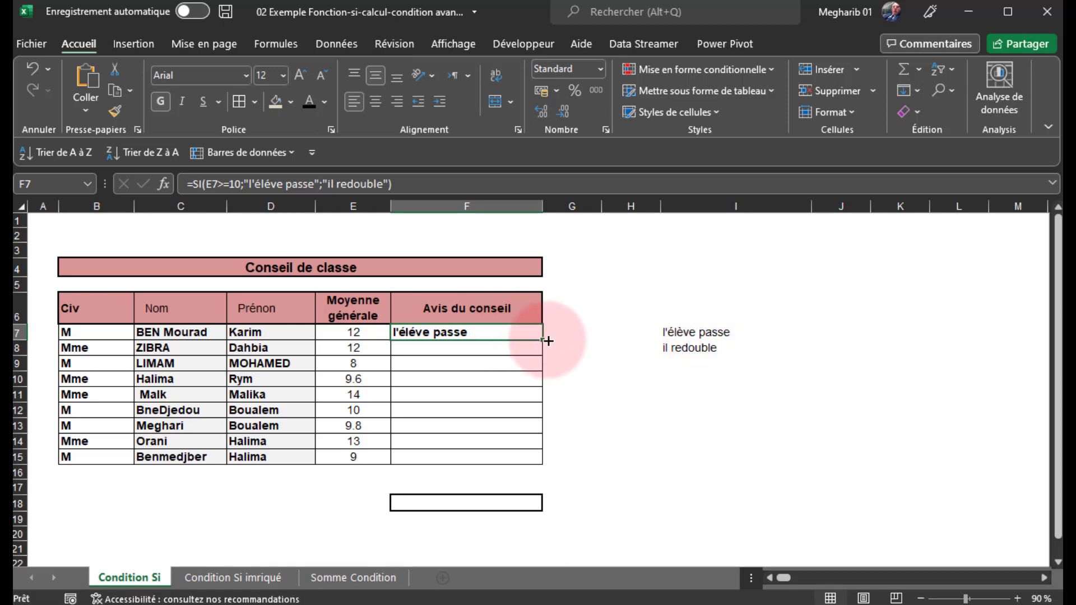
double_click(543, 341)
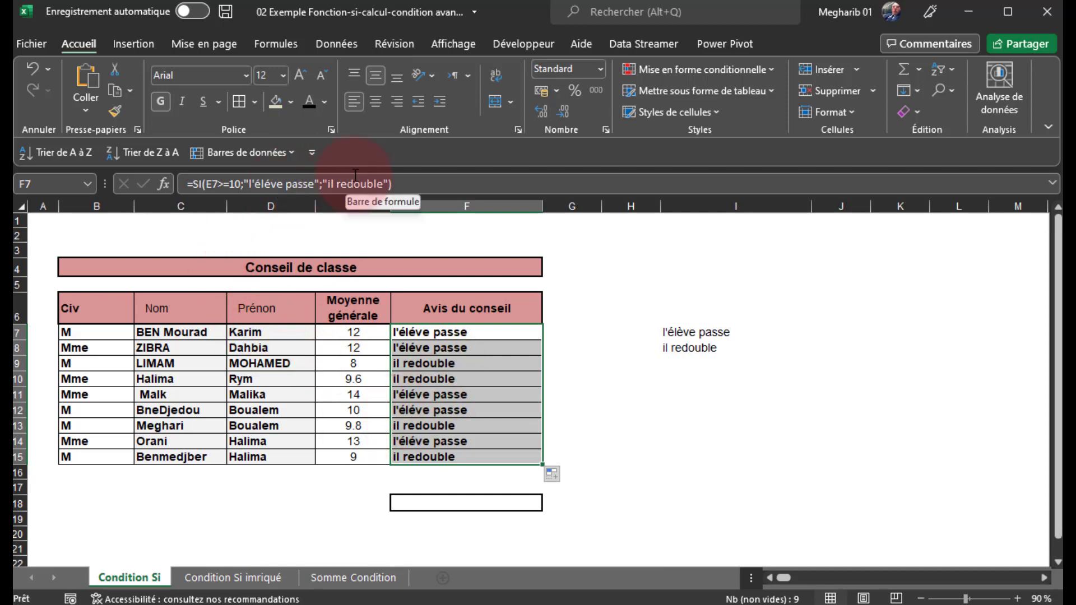
Step: Clear the existing Avis du conseil results in F7:F15 on the Condition Si imriqué sheet
click(254, 576)
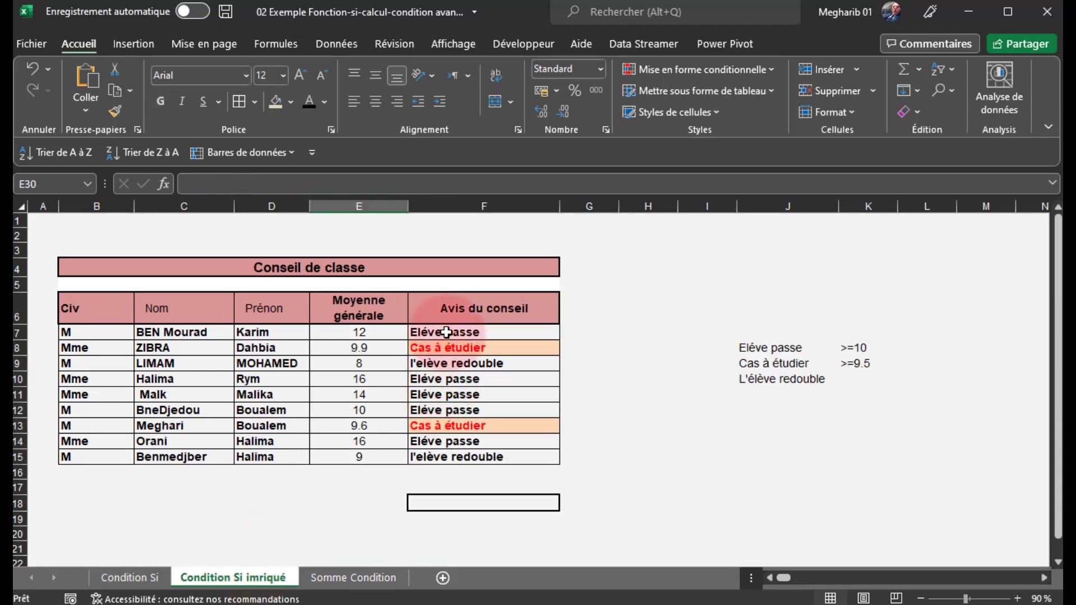
drag(445, 332, 436, 463)
key(Delete)
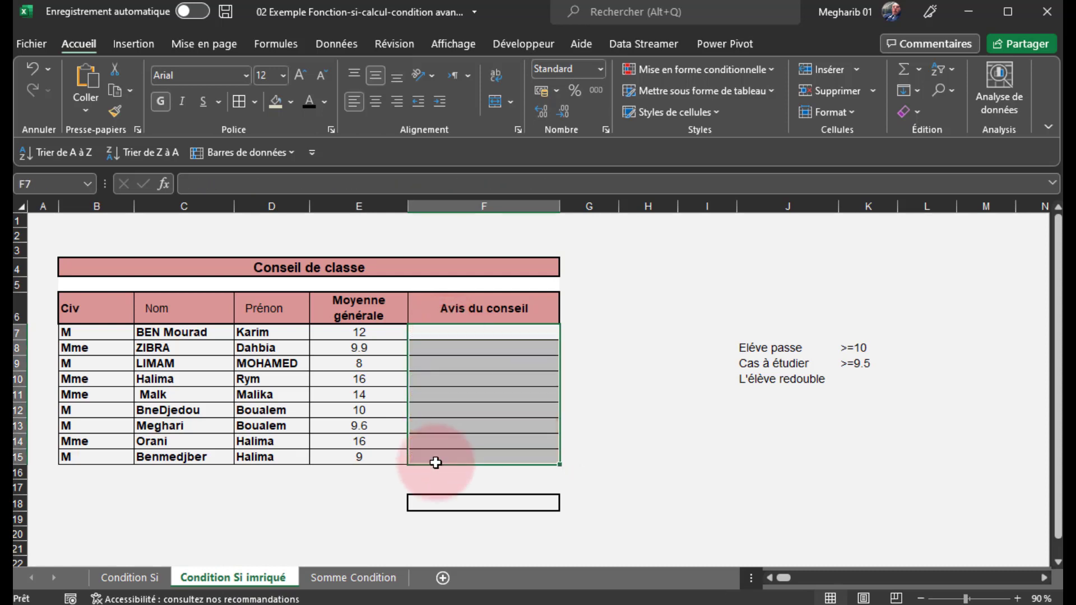
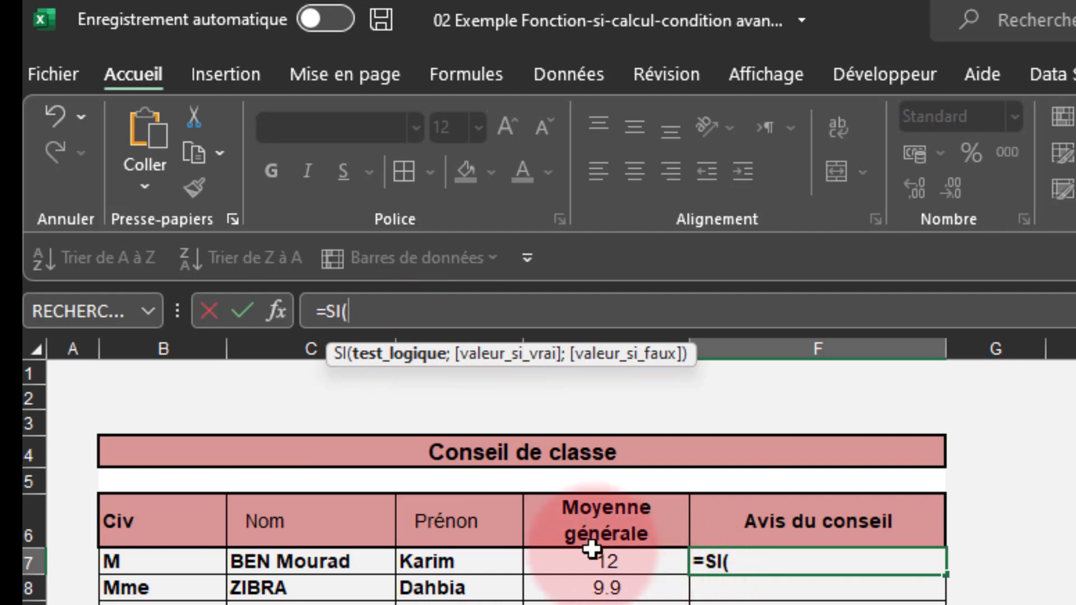
Step: Give the SI formula in F7 the logical test E7>=10, followed by a semicolon
click(604, 559)
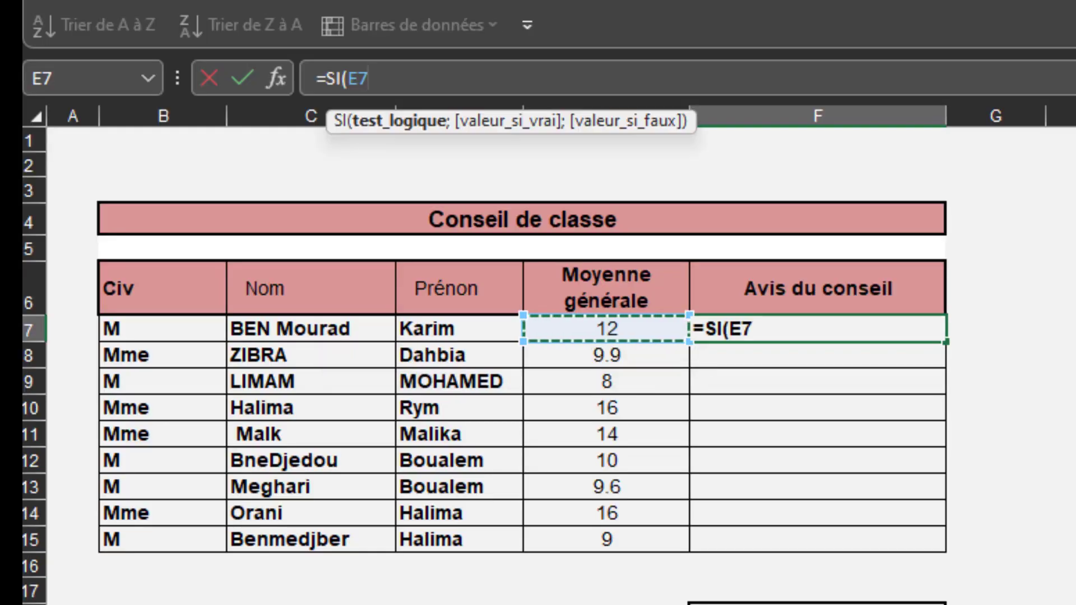
text(>)
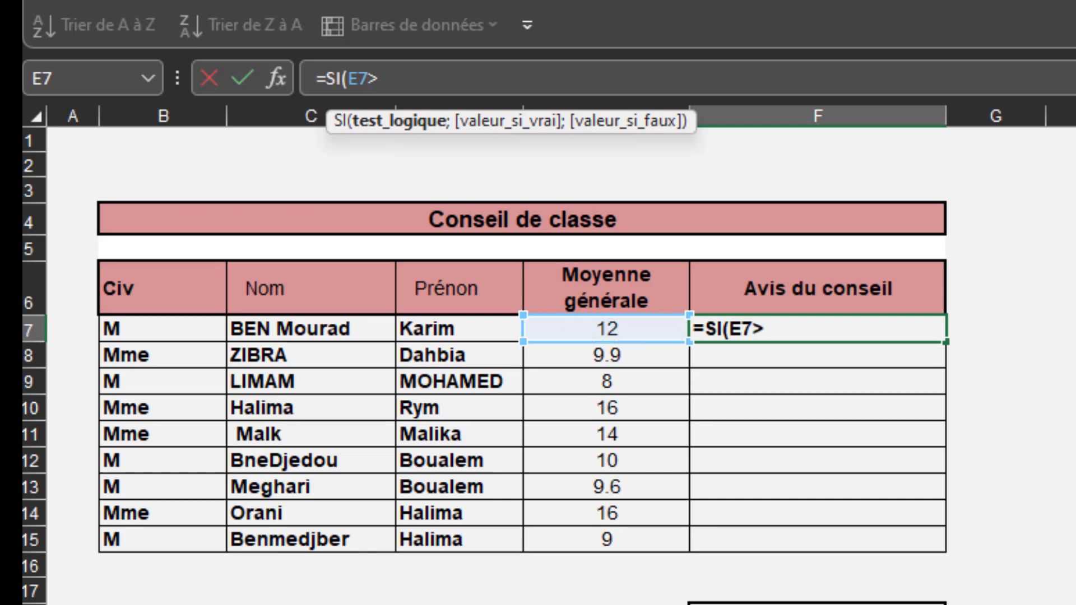
text(=)
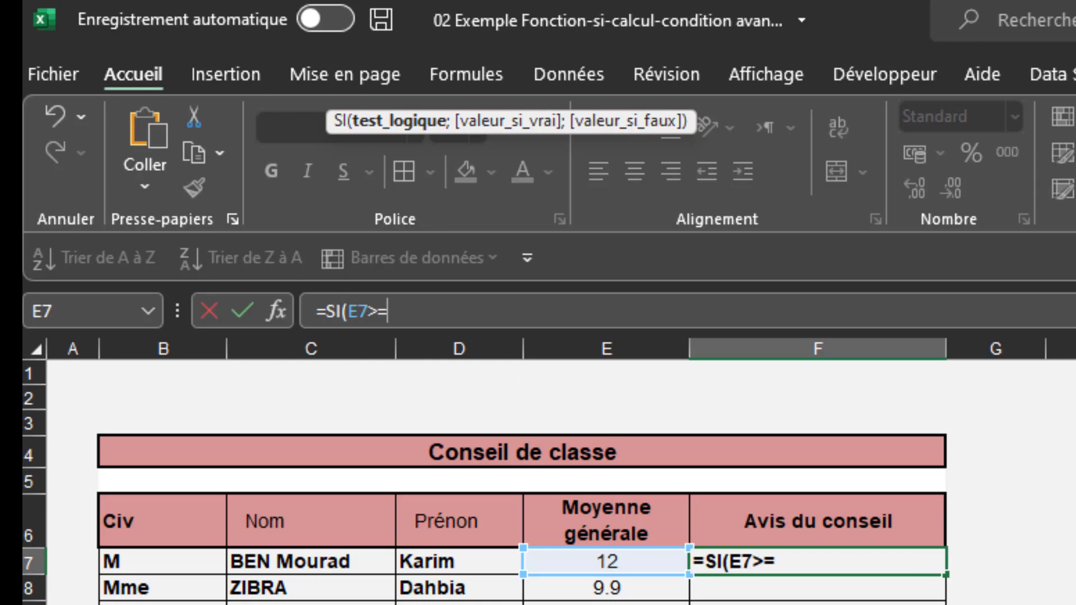
text(10)
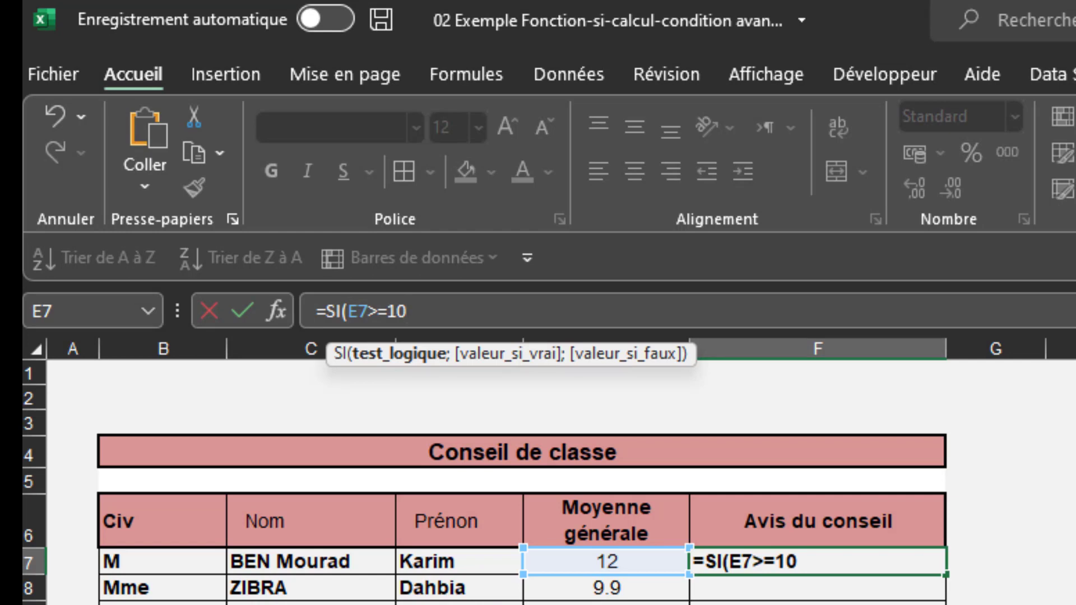
text(;)
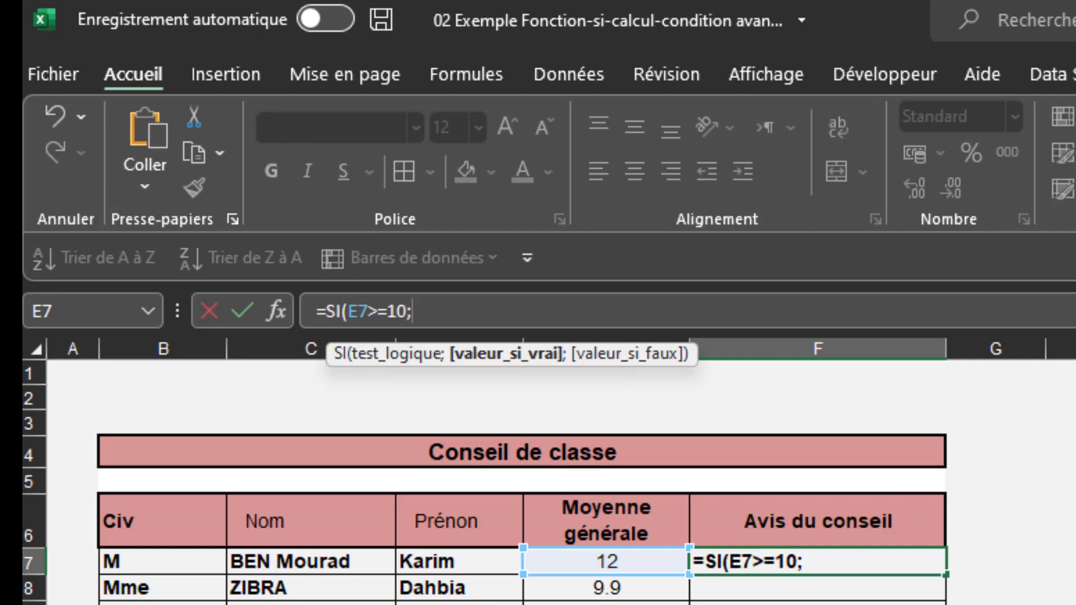
Step: Add the quoted text "Elève passe" as the value if true in the F7 formula, followed by a semicolon
text("Elève o)
key(BackSpace)
text(pas se)
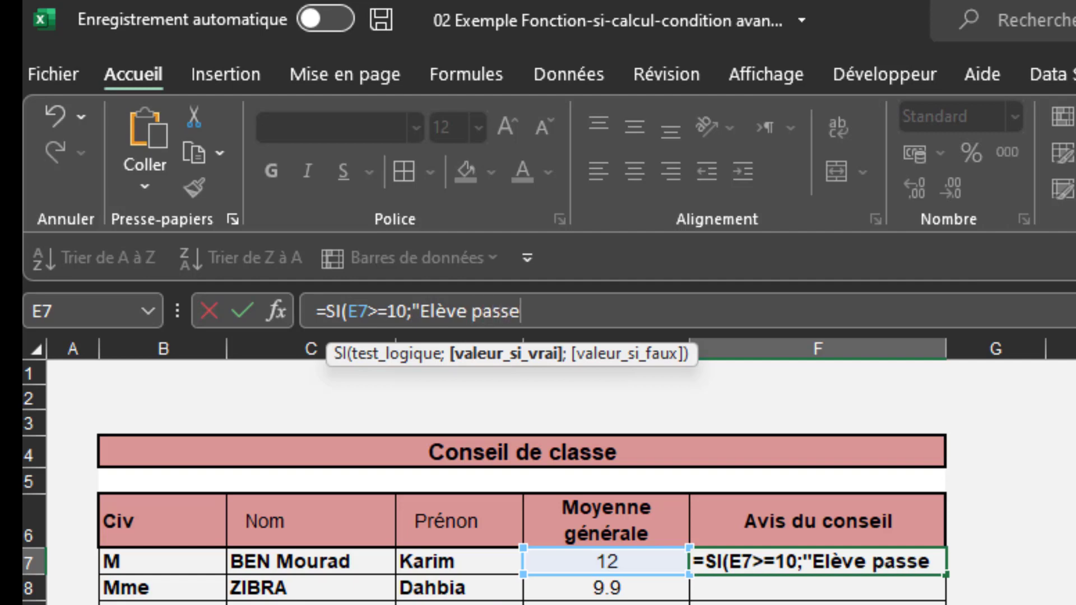
text(",)
key(BackSpace)
text(;)
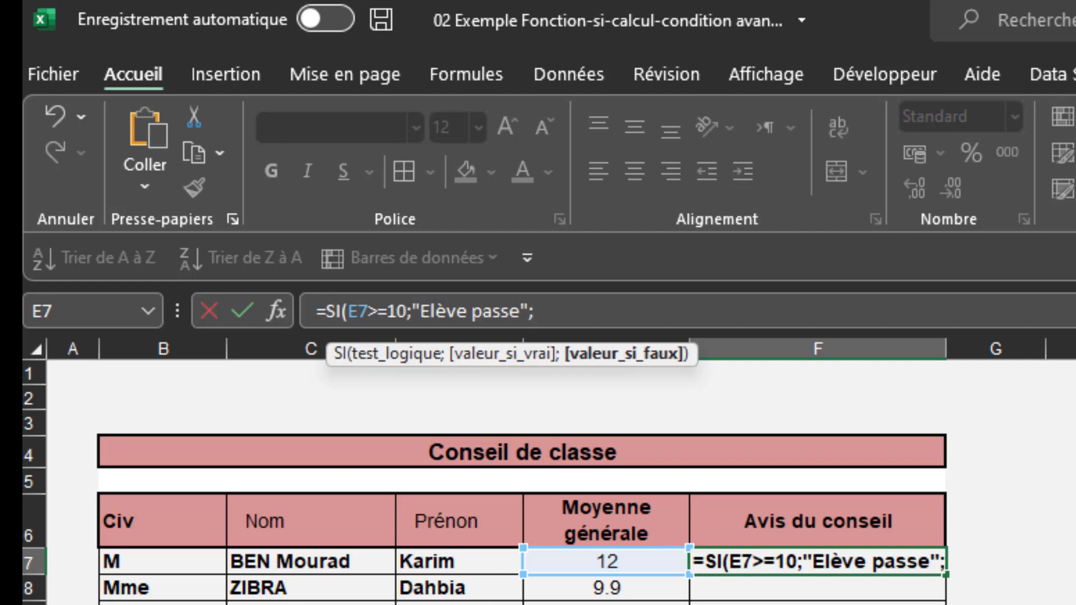
Step: Nest a second SI as the value if false, with the logical test E7>=9.5 followed by a semicolon
text(si)
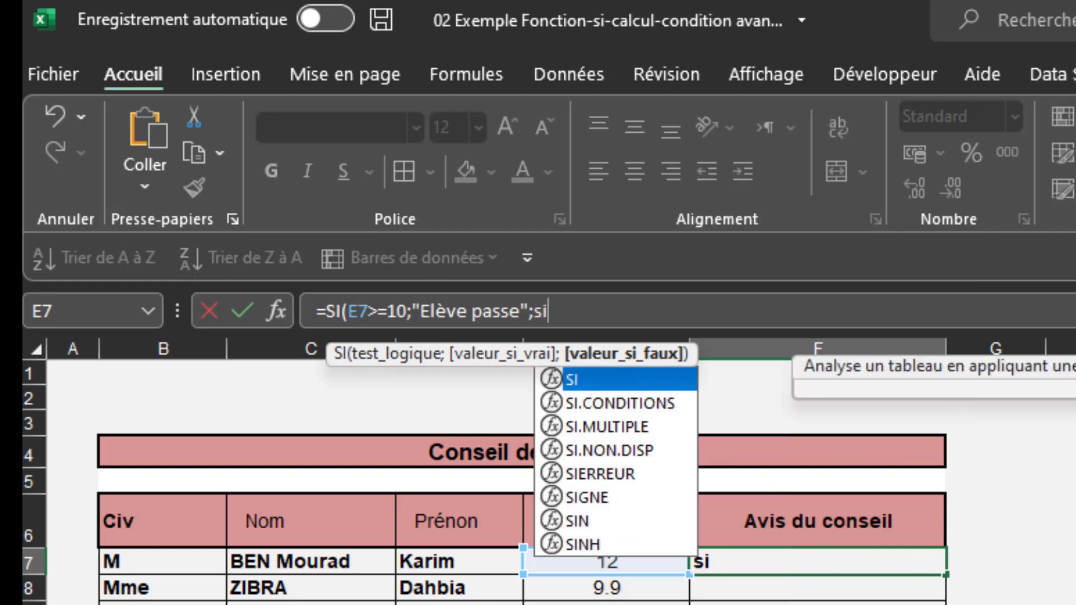
double_click(570, 372)
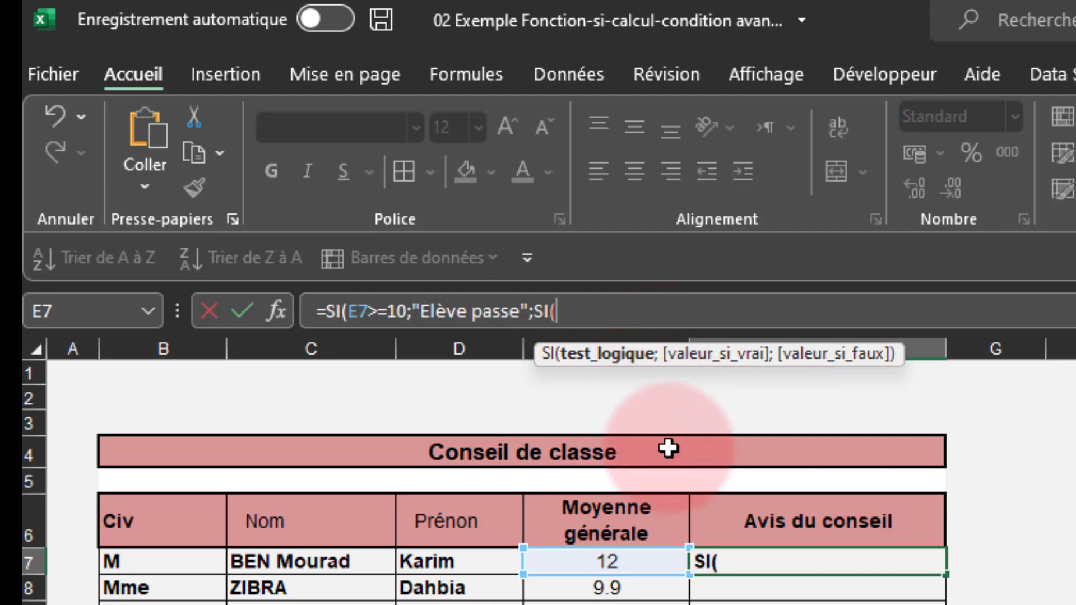
click(616, 567)
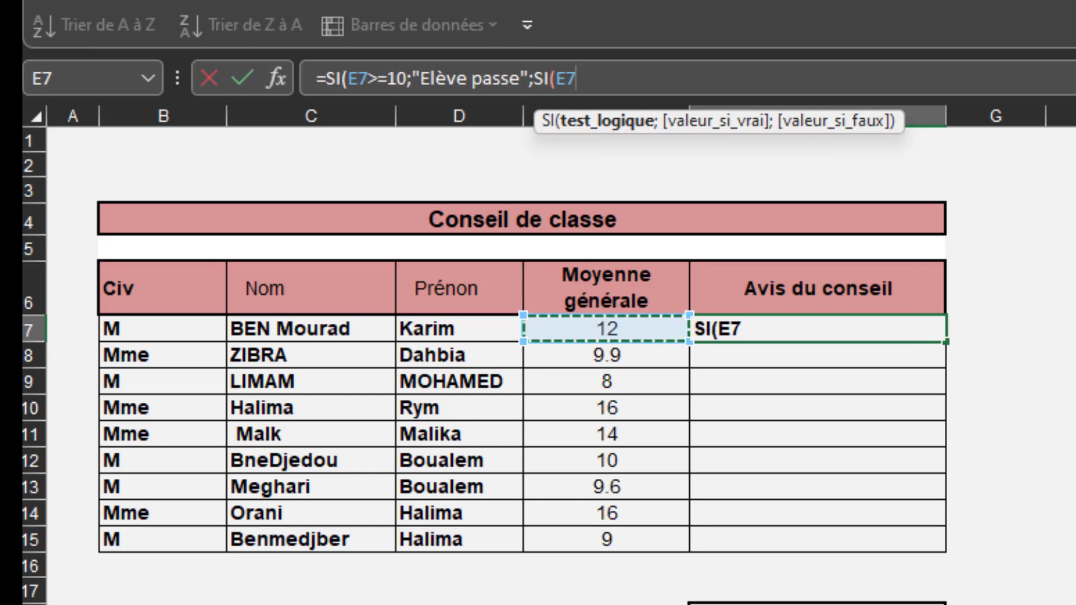
text(>)
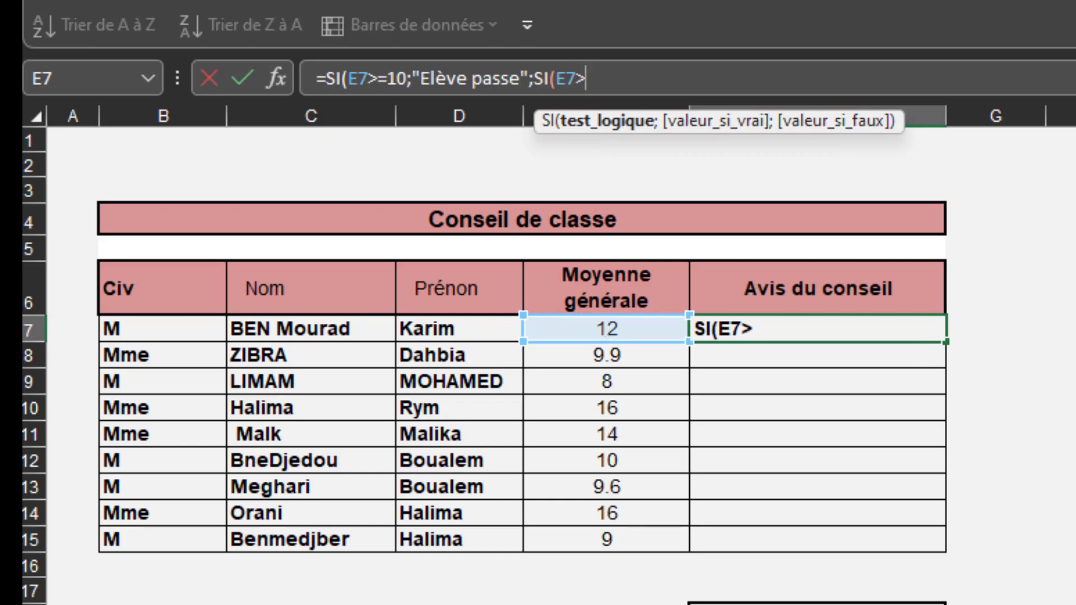
text(=9)
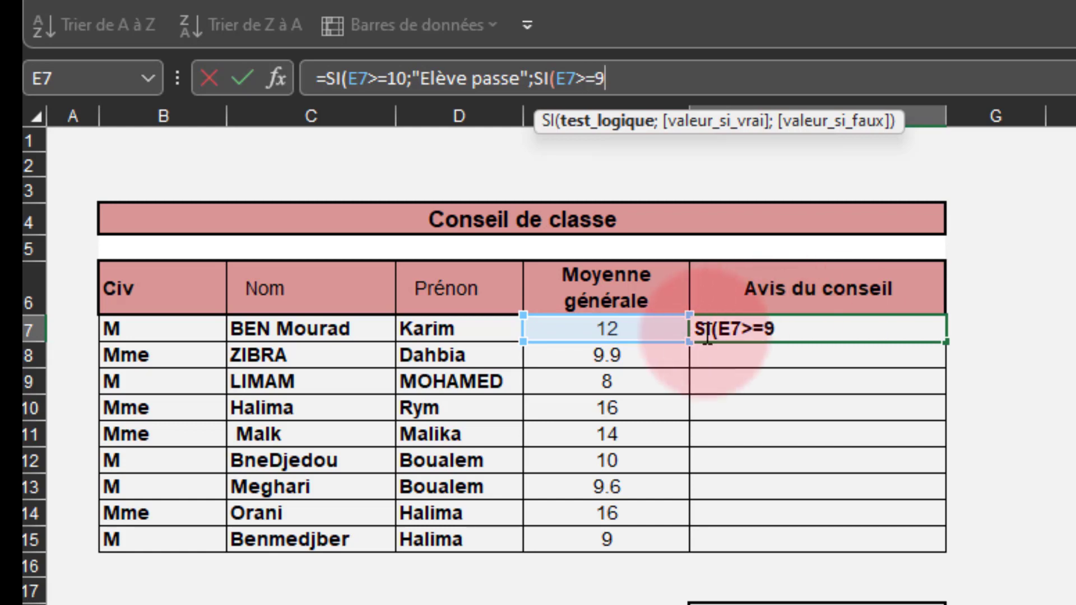
text(.5)
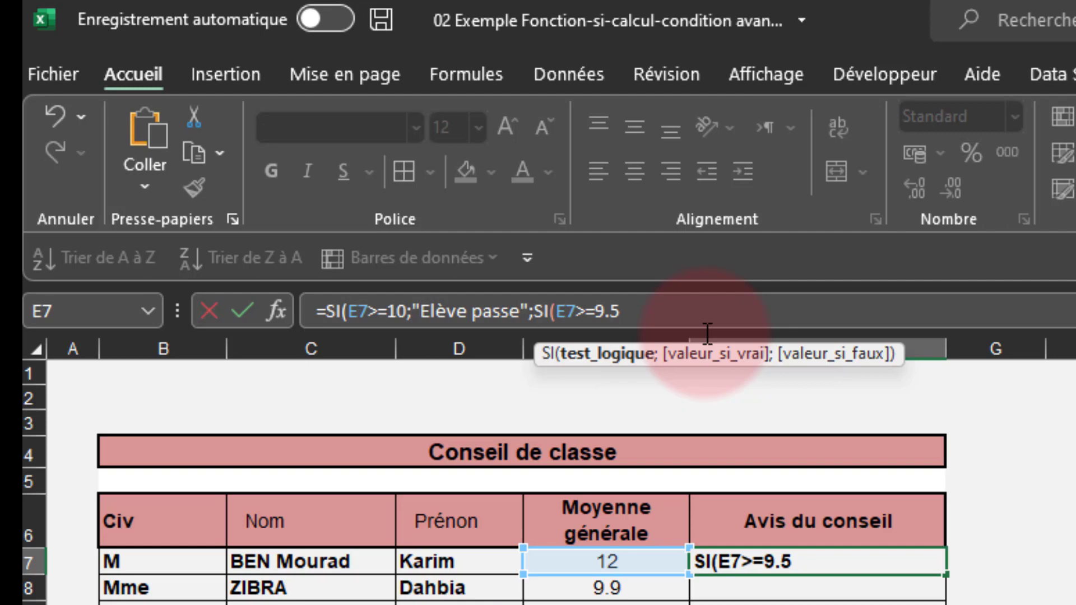
text(;)
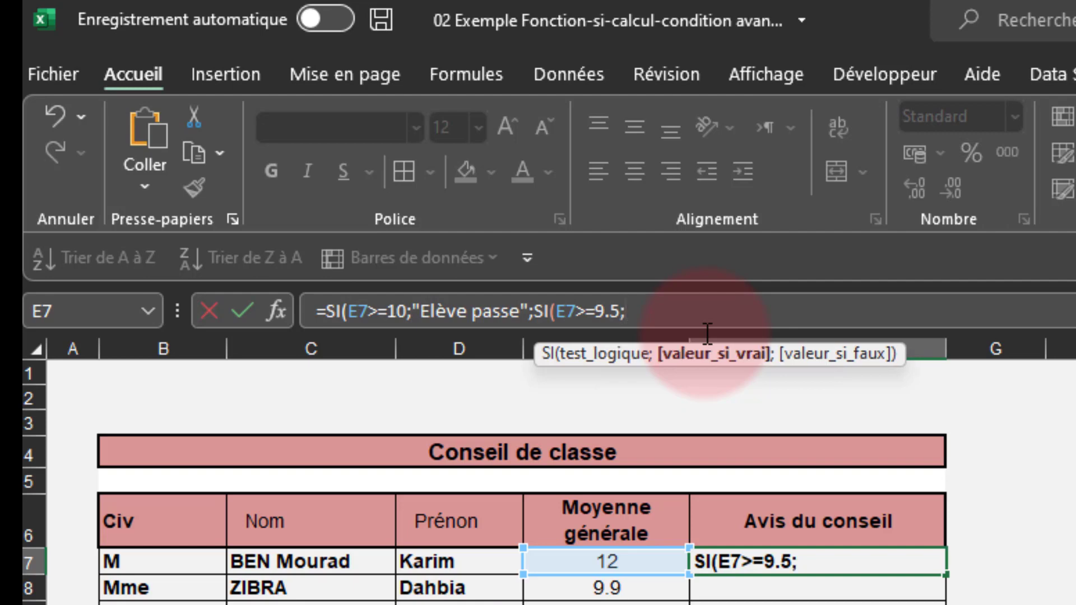
Step: Add the quoted text "Ca à étudier " as the nested SI's value if true, followed by a semicolon
text("Ca)
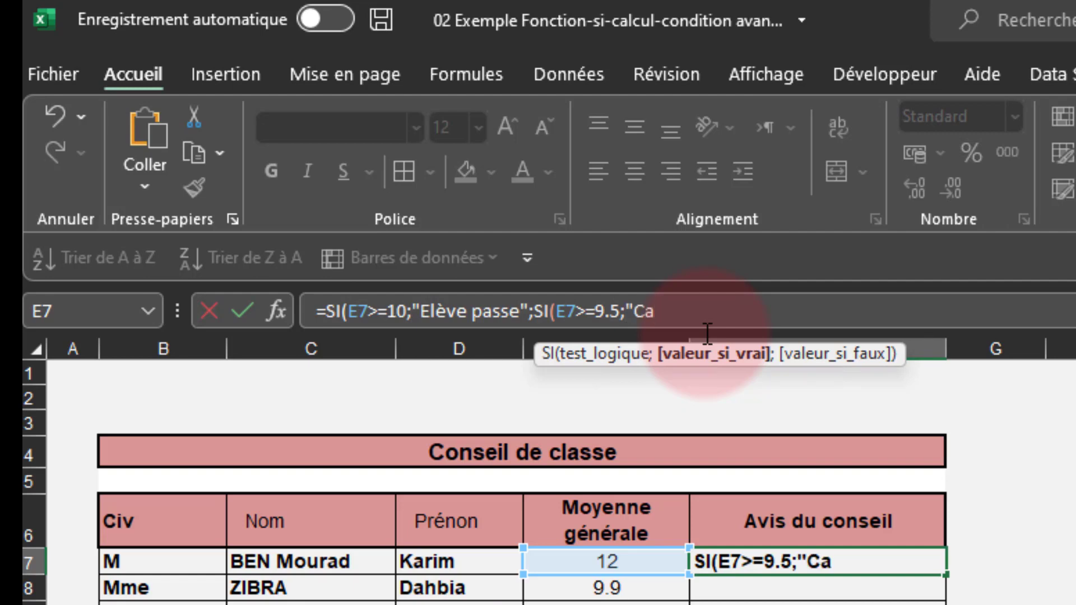
text( à e)
key(BackSpace)
text(étudier)
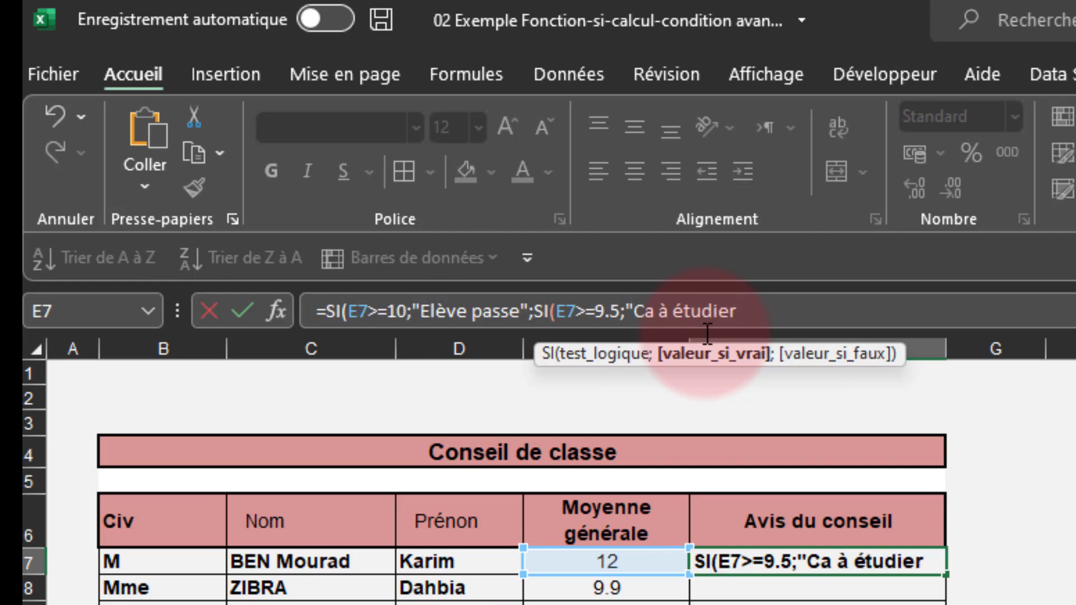
text( ")
text(;)
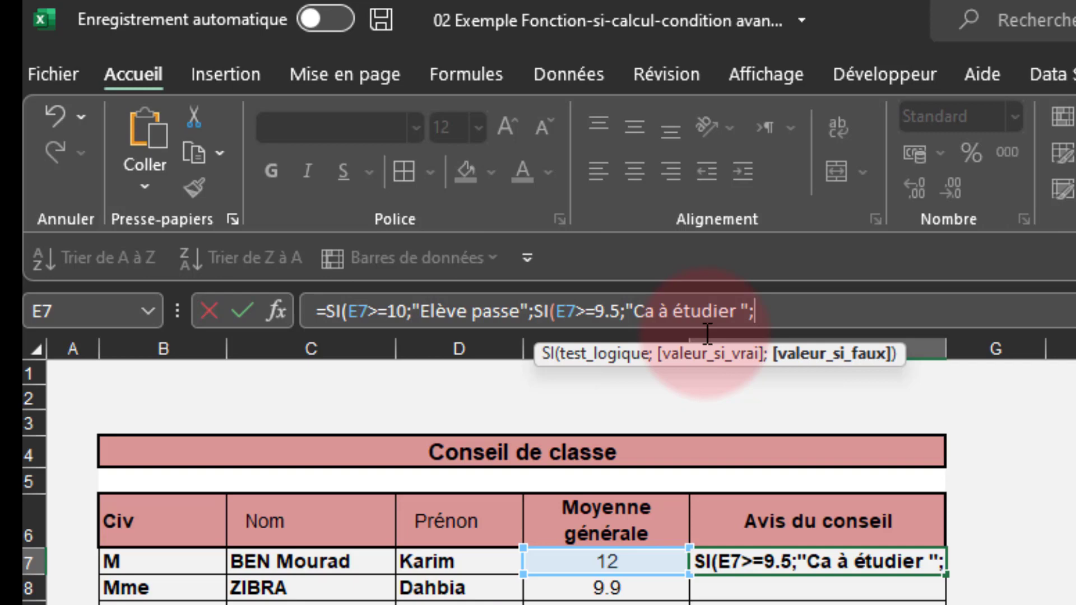
Step: Add an opening quote and l'élève redouble as the nested SI's value if false, close both parentheses and try to validate the formula
text(")
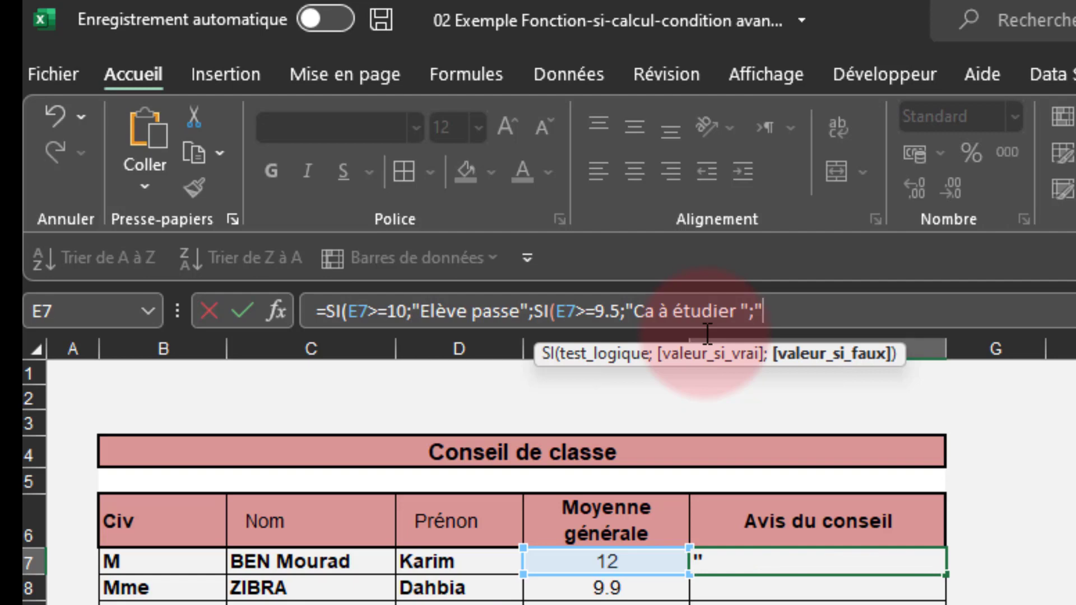
text(l'él)
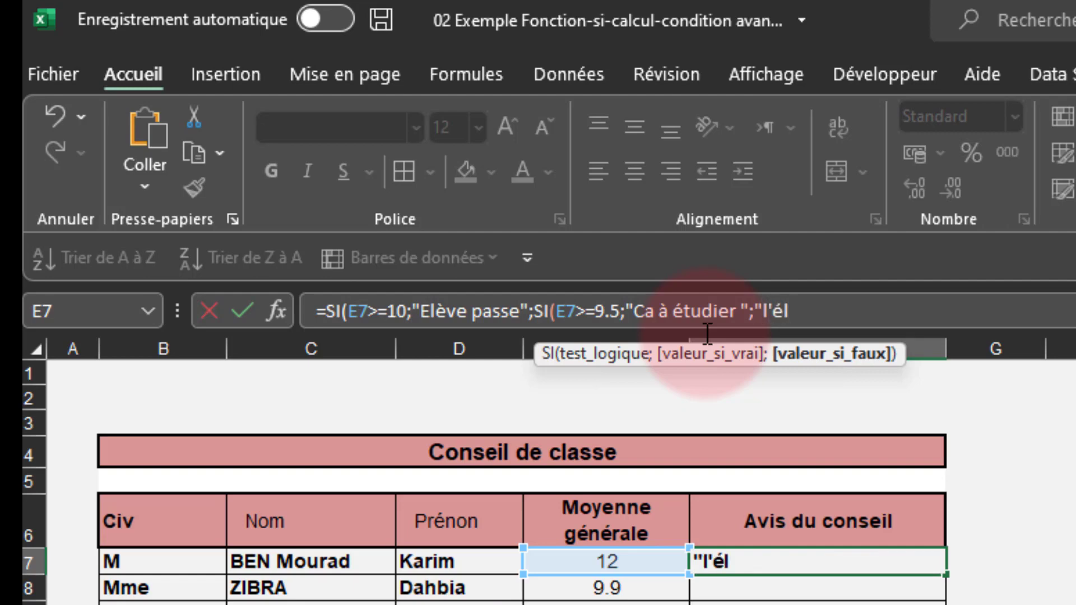
text(ève)
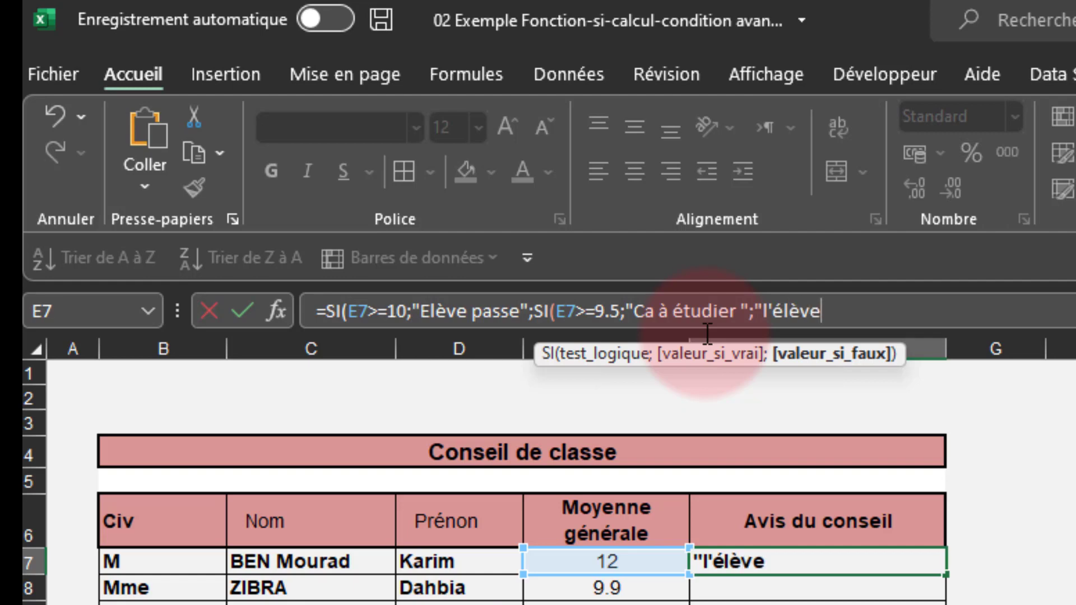
text( red )
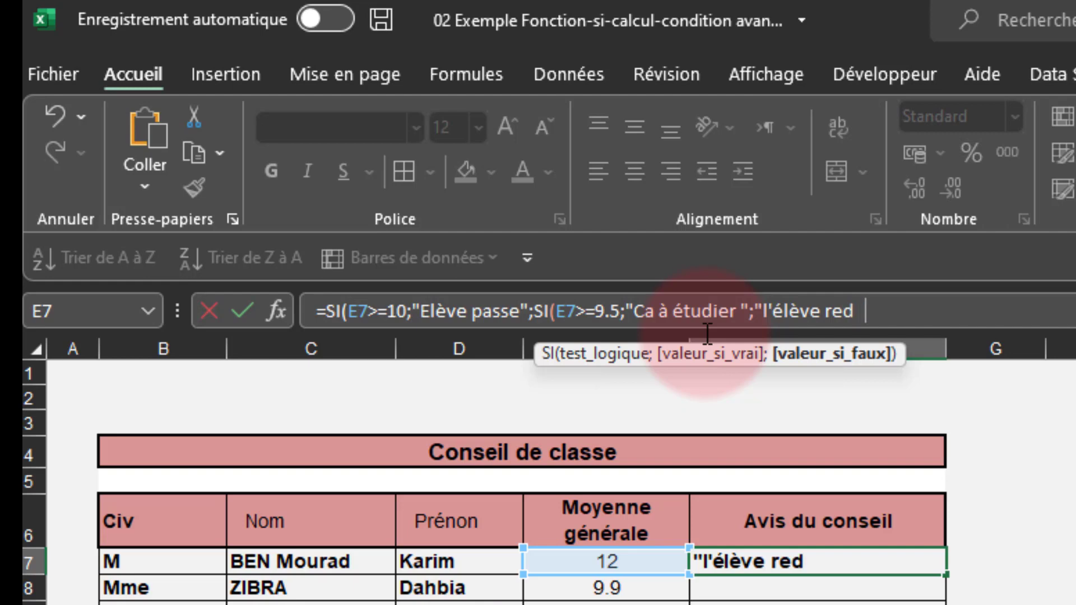
text(ouble)
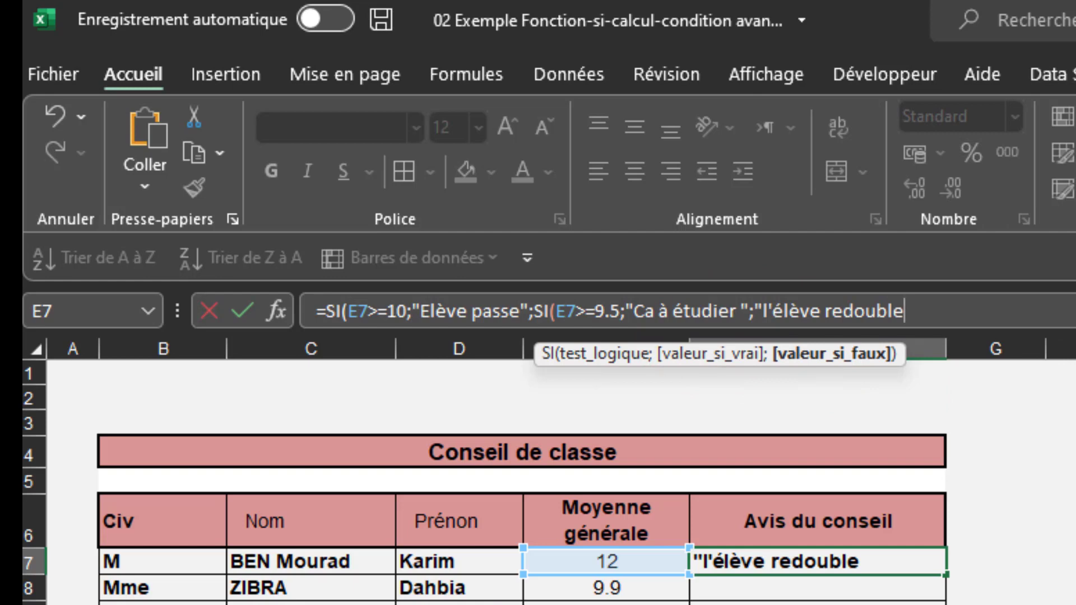
text()))
key(Return)
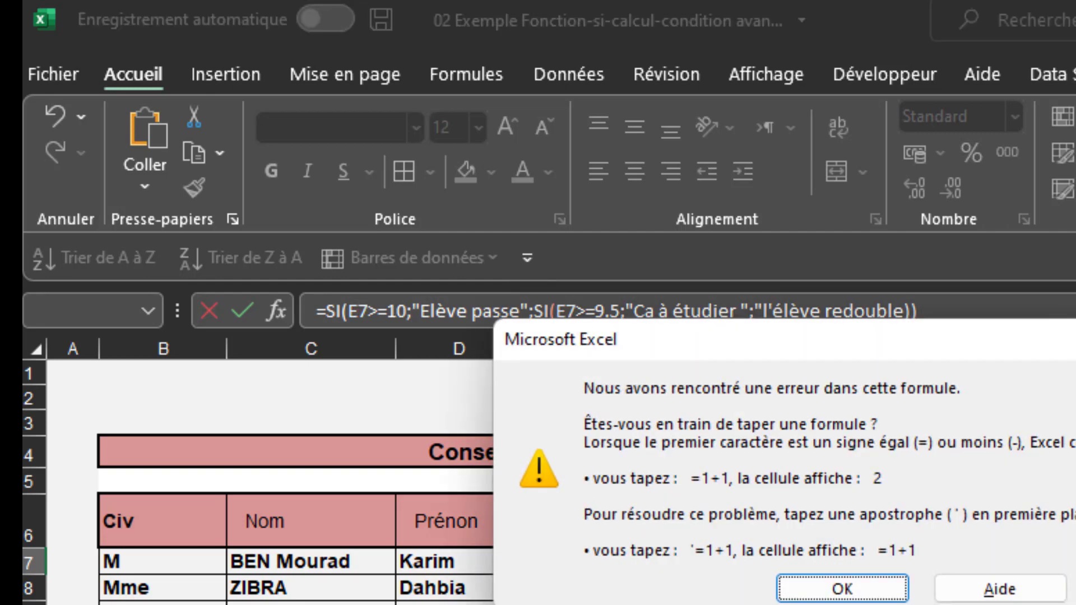
Step: Insert the missing closing quotation mark after redouble in the F7 formula and validate it
click(828, 586)
click(352, 332)
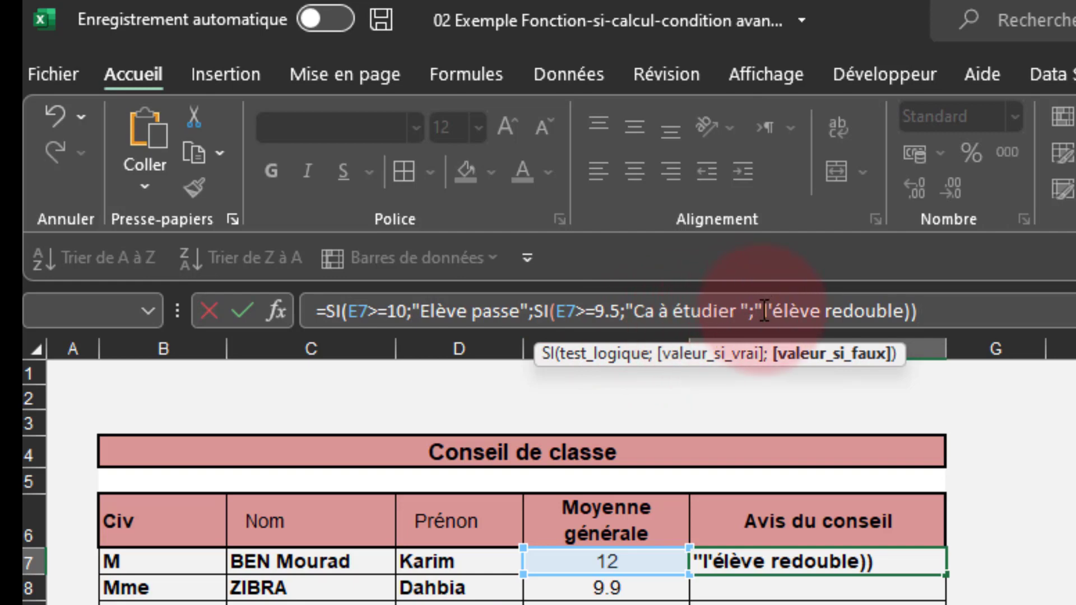
click(907, 311)
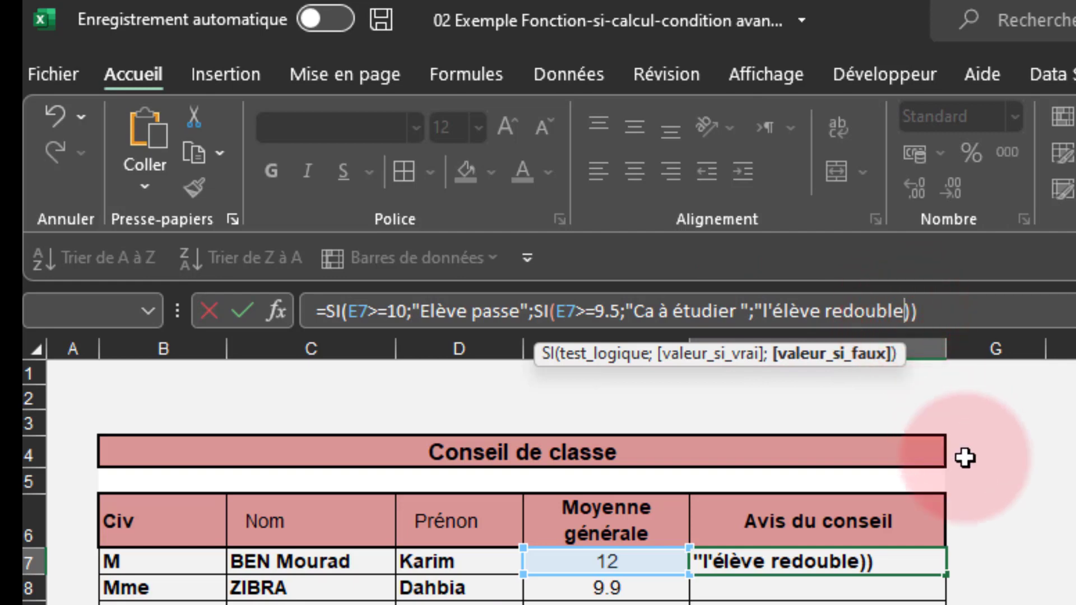
text(")
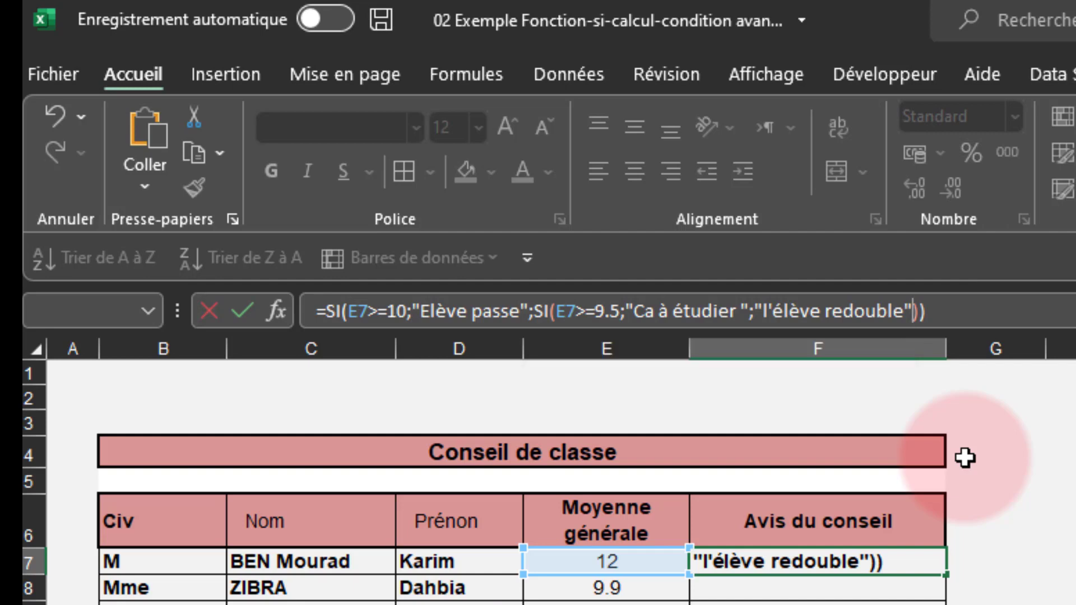
key(Return)
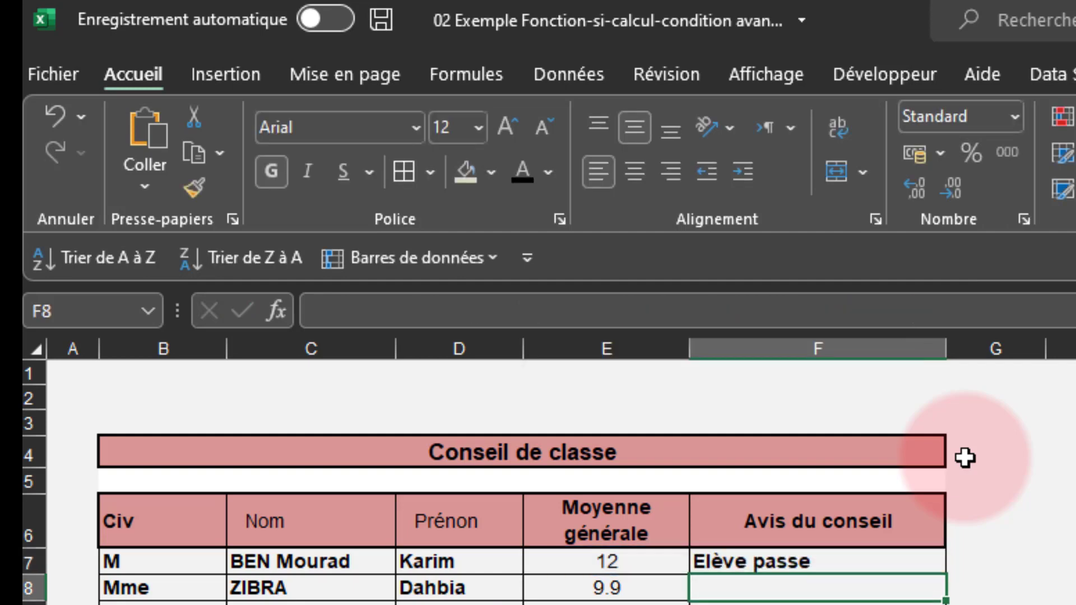
Step: Copy the nested SI formula from F7 down the Avis du conseil column for the remaining students
click(709, 556)
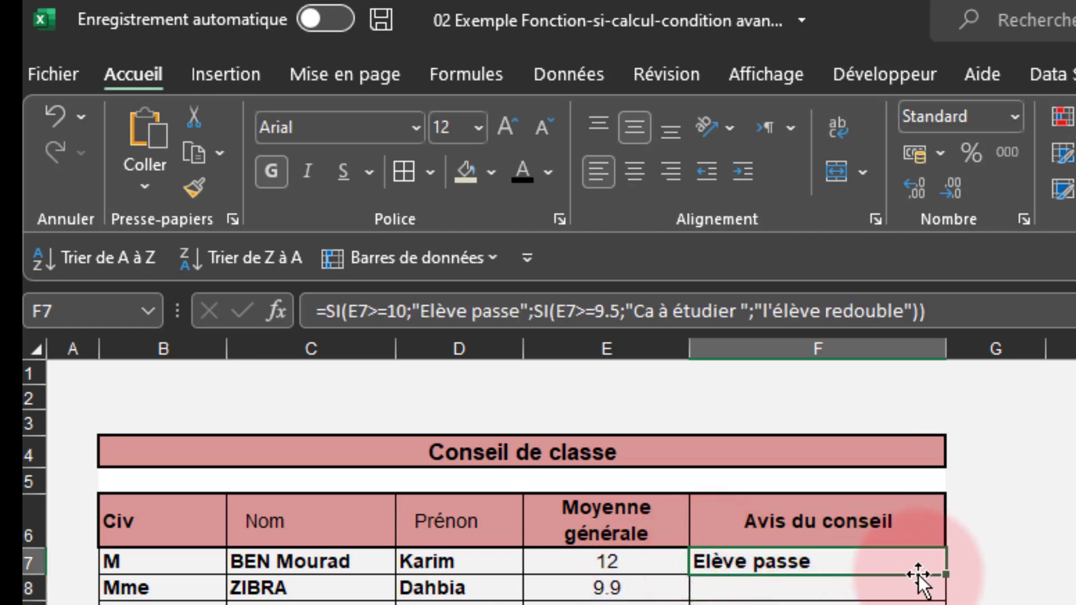
double_click(946, 577)
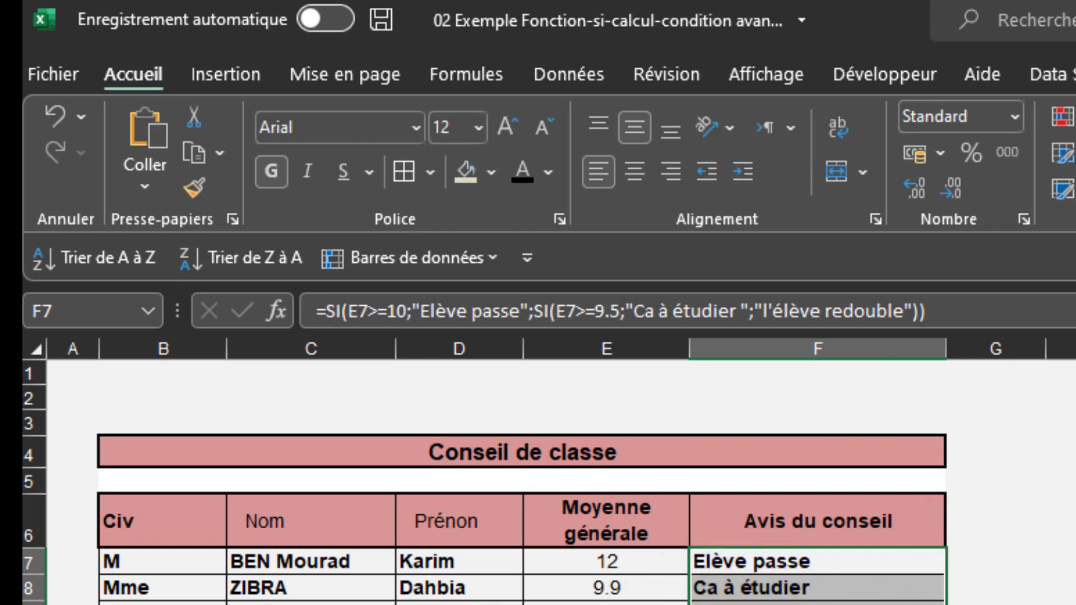
Step: Correct the nested SI's text in the F7 formula to "Cas à étudier " and validate it
click(996, 604)
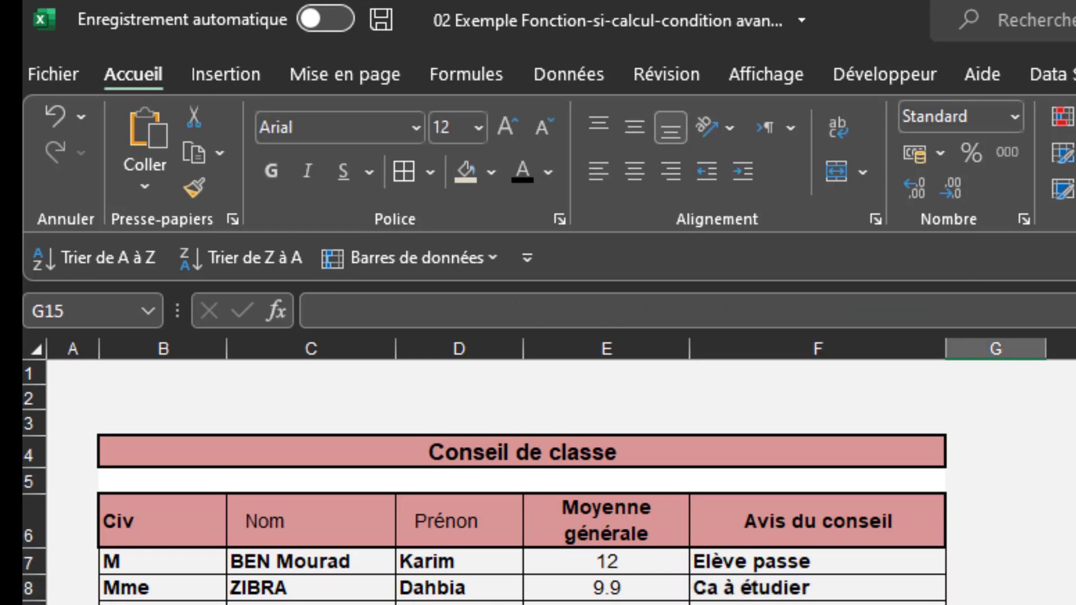
click(763, 555)
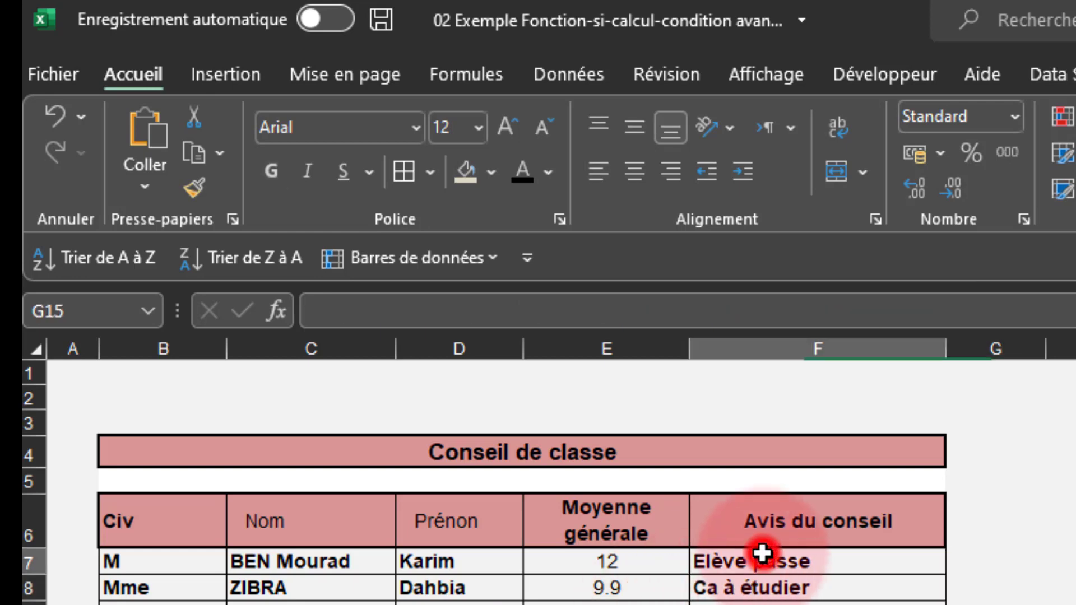
click(348, 309)
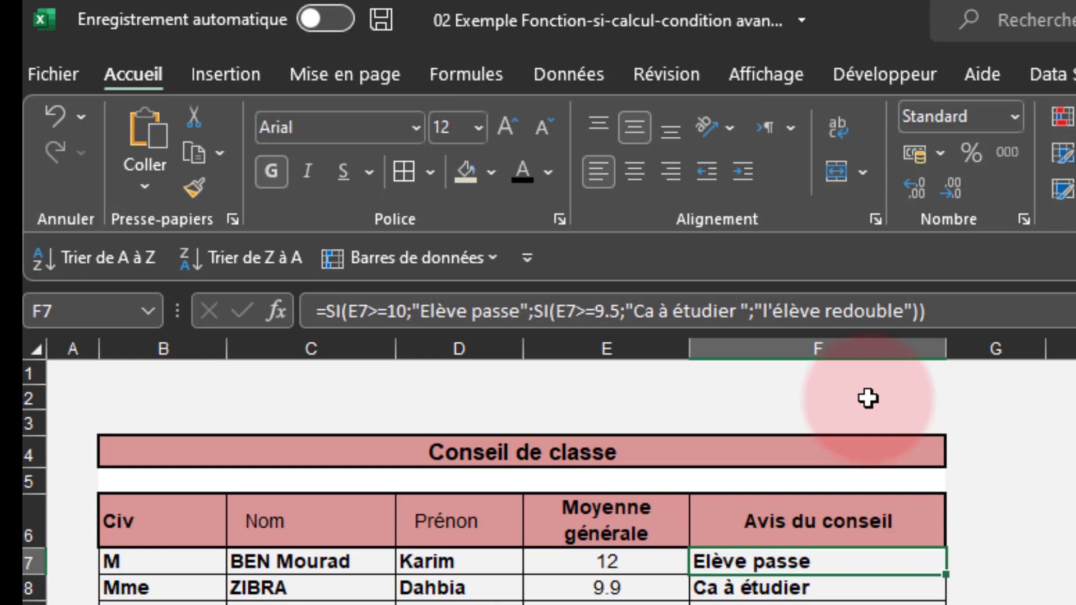
click(658, 312)
text(s)
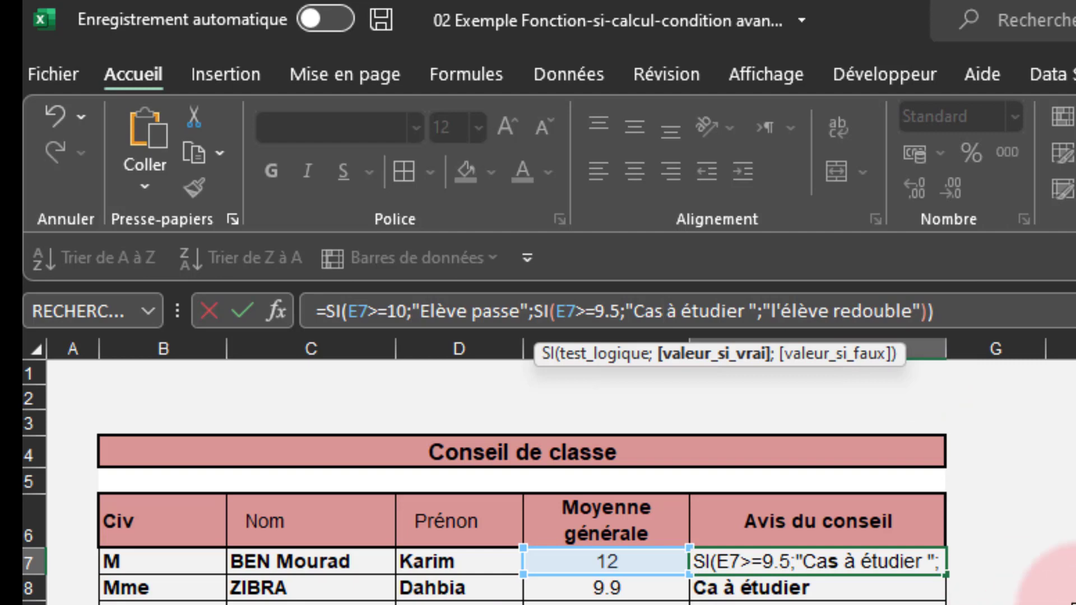
key(Return)
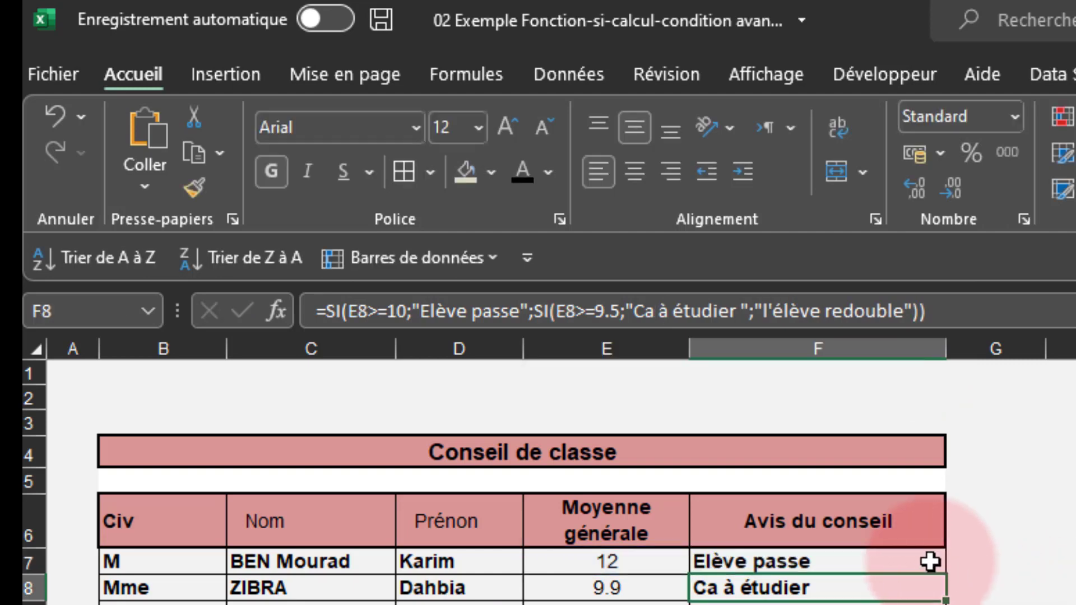
Step: Copy the corrected F7 formula down the Avis du conseil column for the remaining students
click(932, 564)
double_click(941, 571)
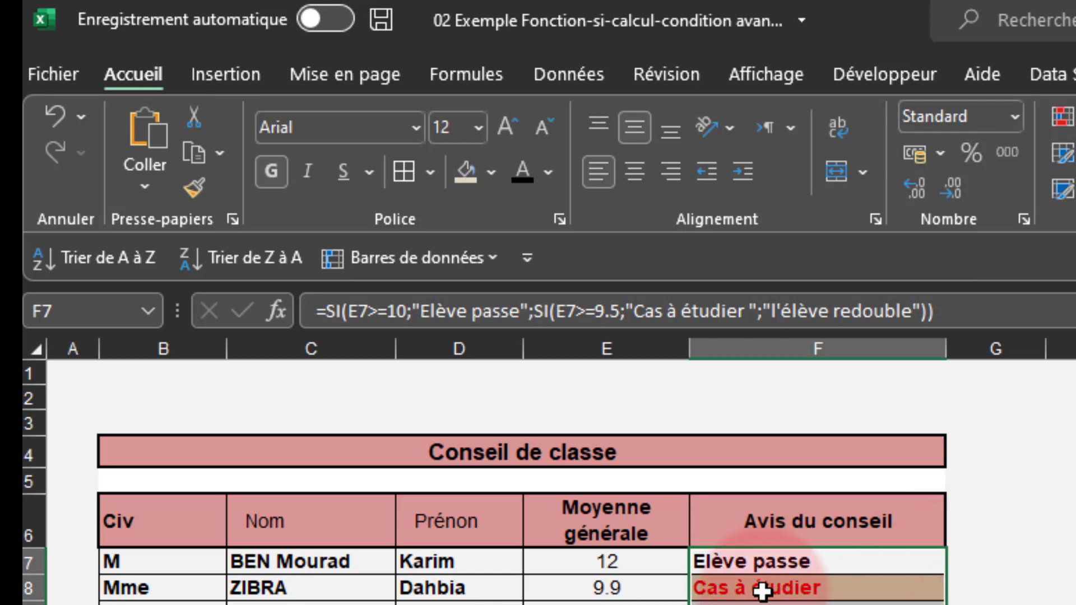
click(1050, 595)
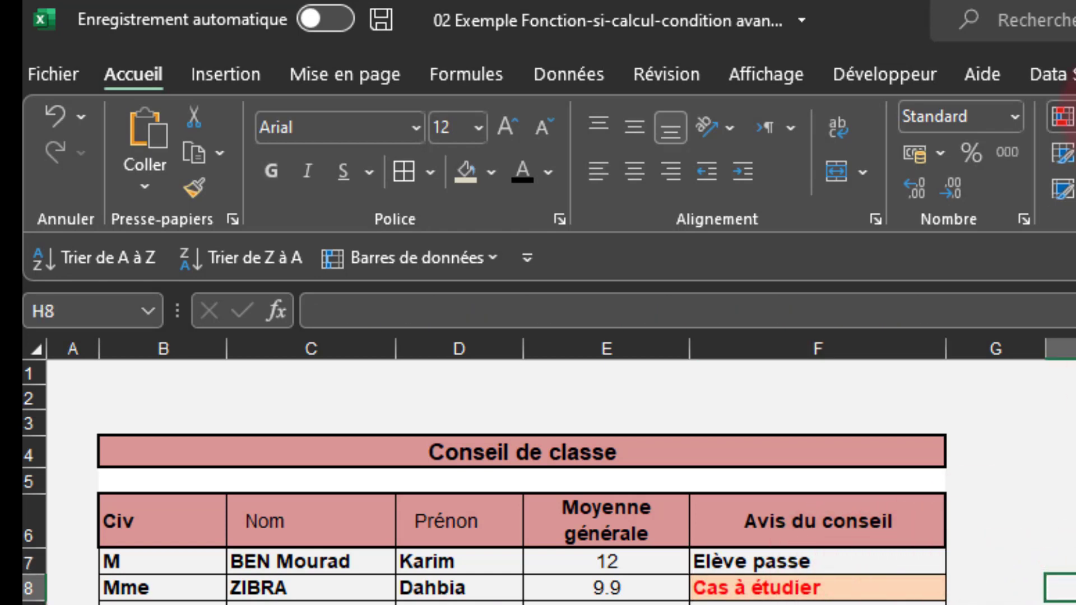
click(1065, 117)
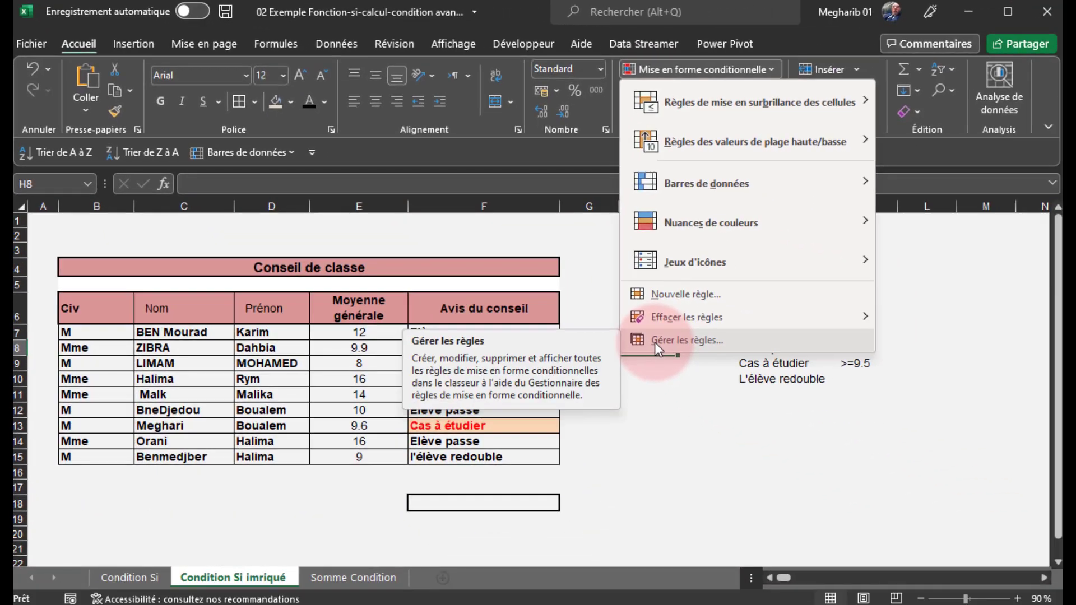
click(718, 374)
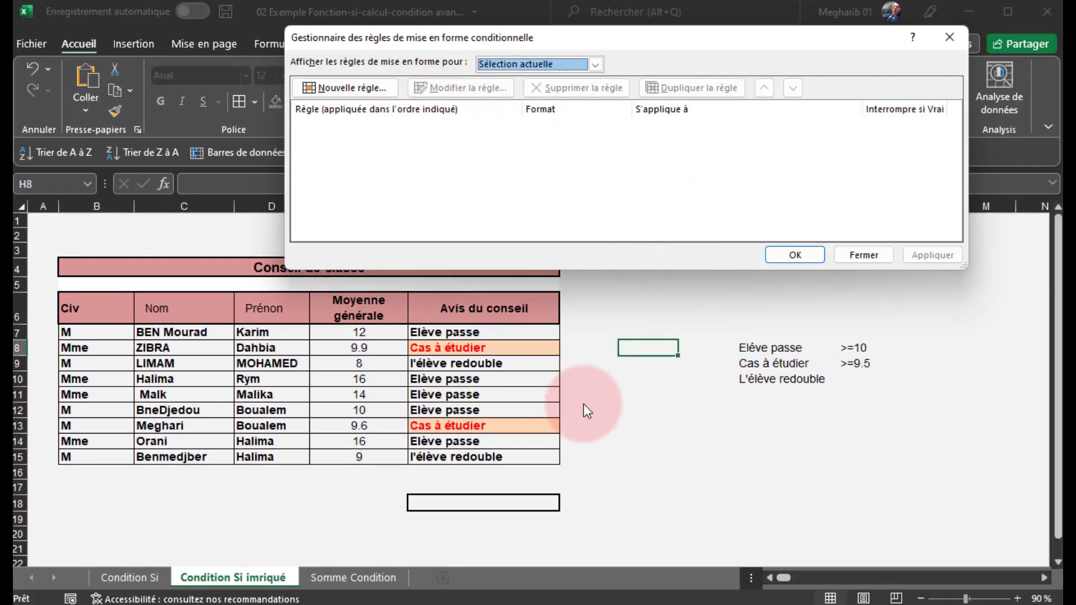
key(Escape)
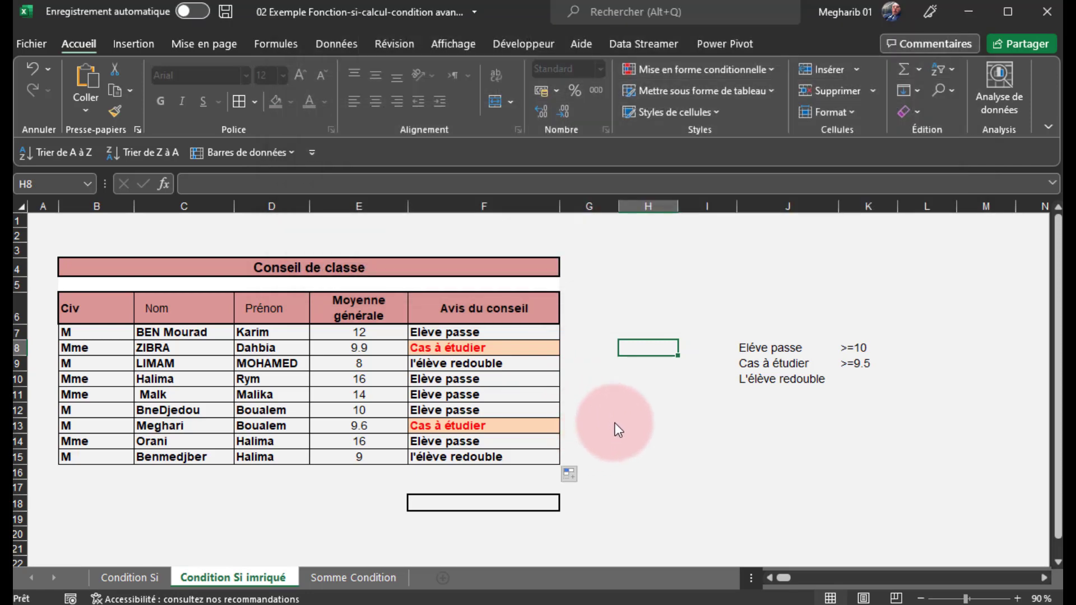
Step: Delete the existing "Cas à étudier" conditional formatting rule from cells F7 to F15
click(439, 333)
drag(439, 333, 439, 450)
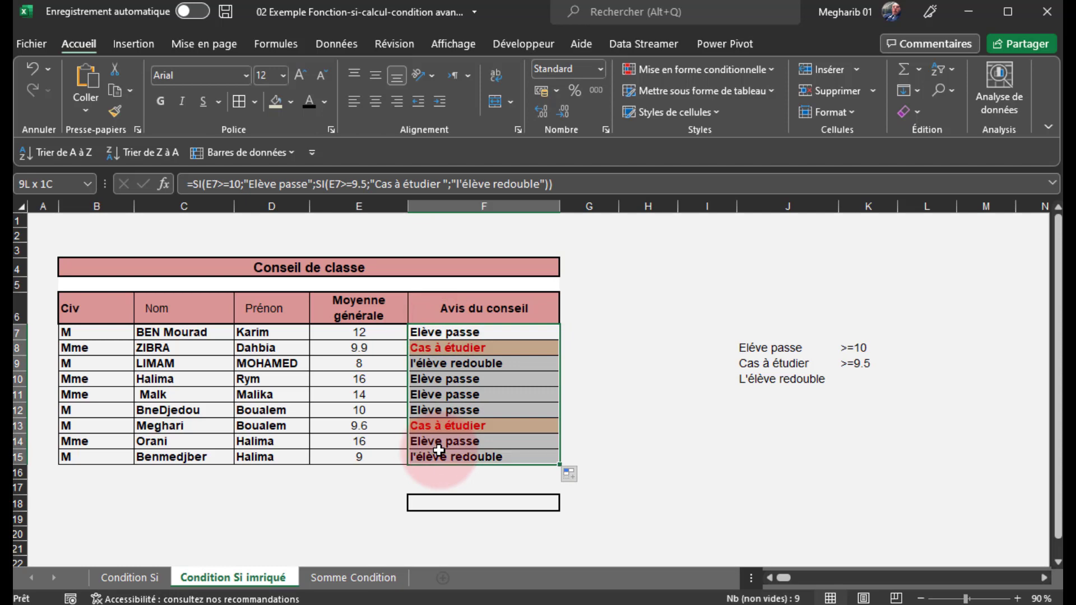
click(693, 68)
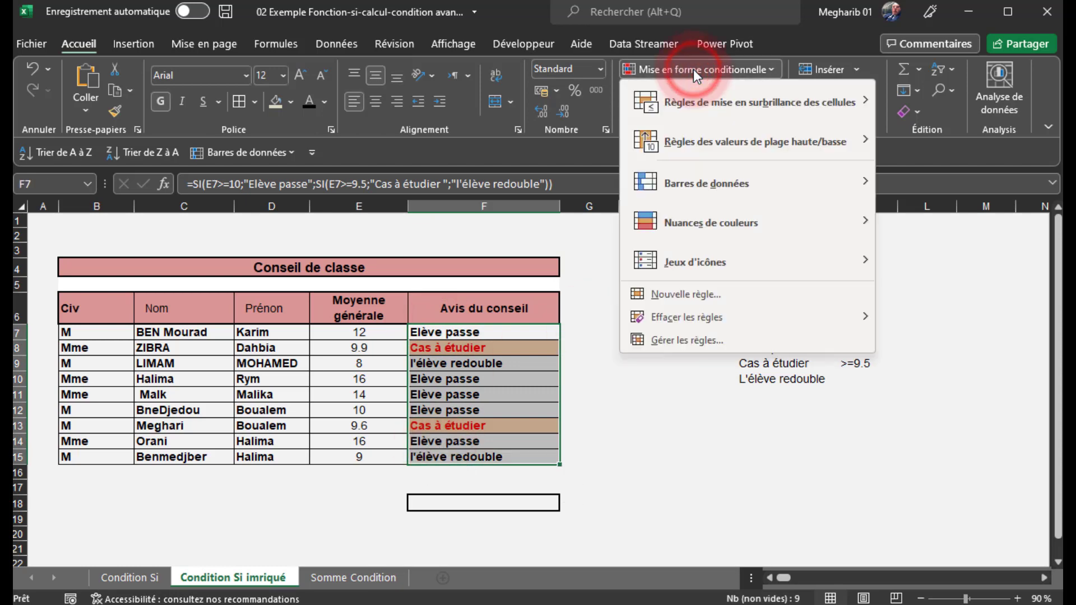
click(670, 336)
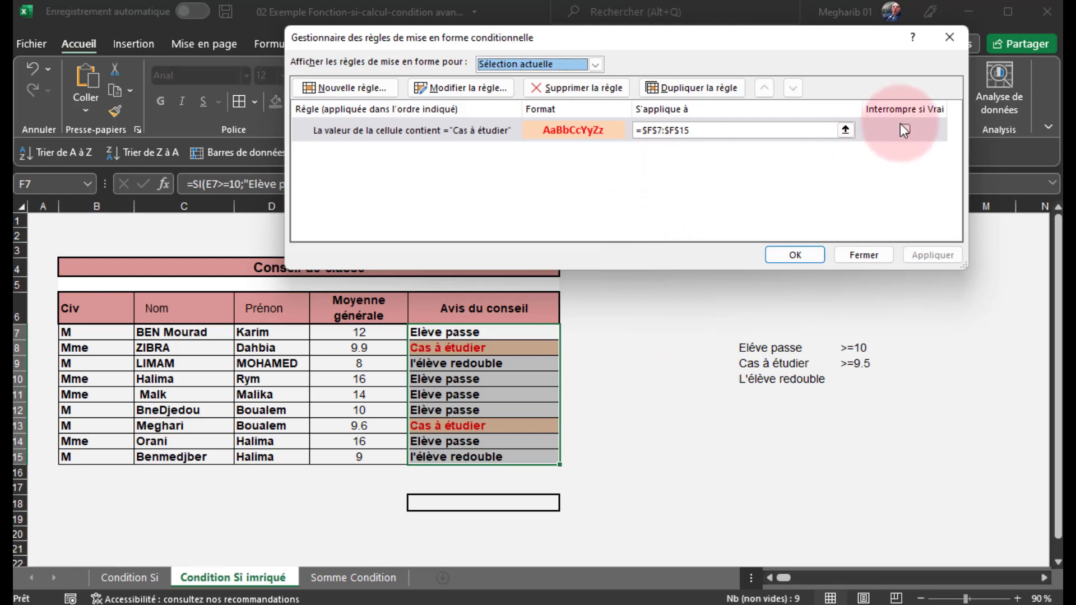
click(563, 89)
click(787, 254)
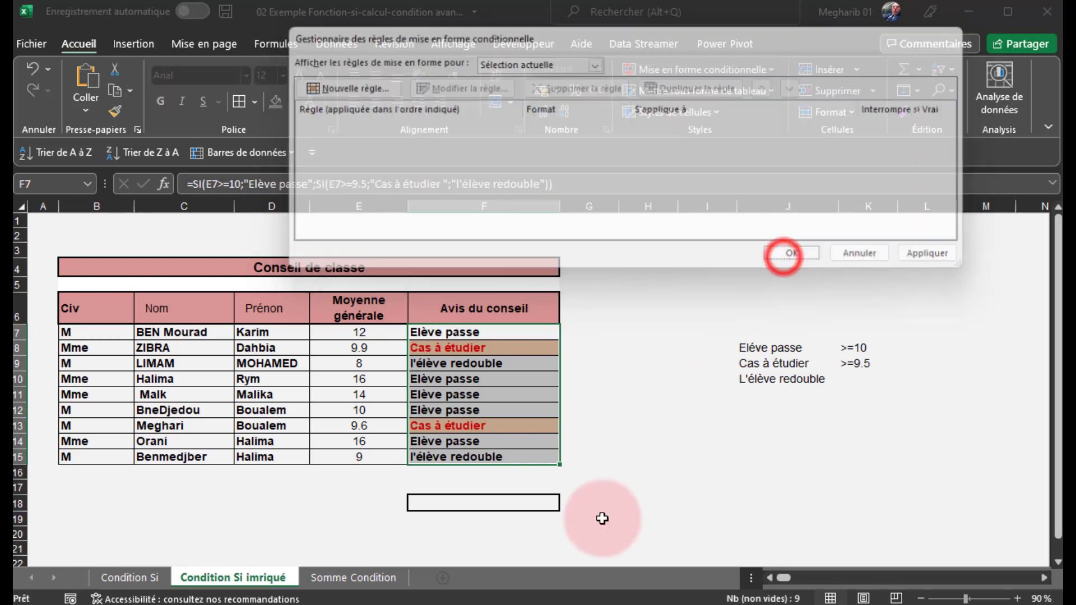
click(604, 500)
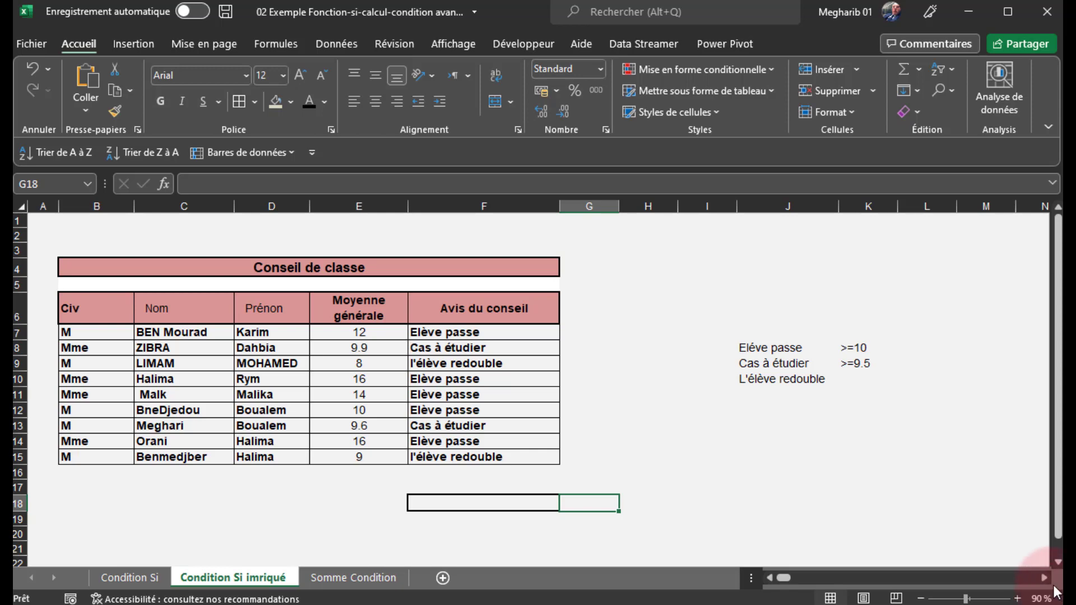
click(751, 487)
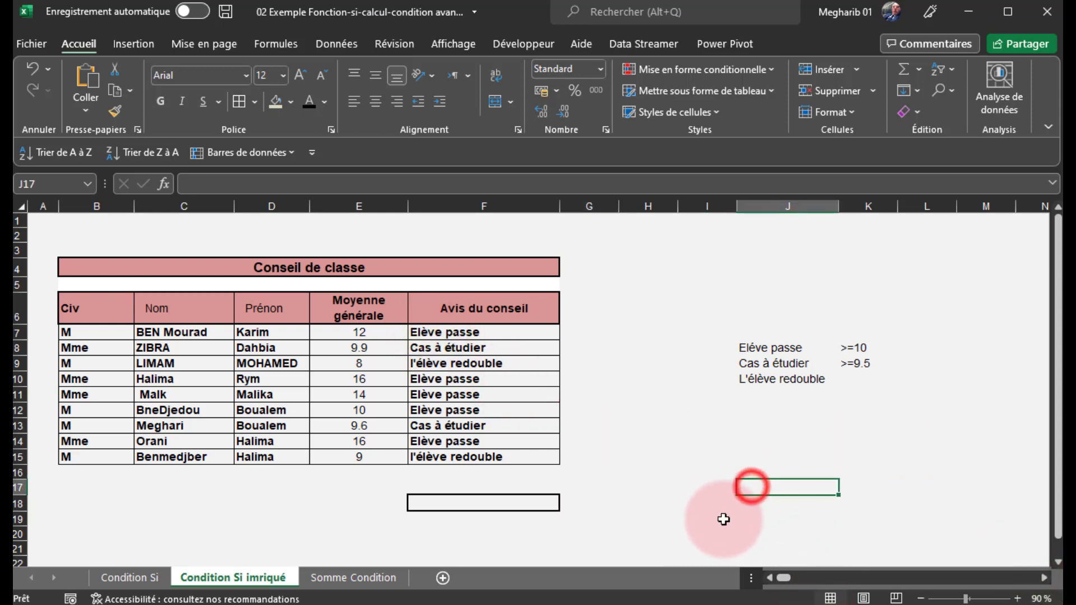
Step: Create a new conditional formatting rule for F7 to F15 that formats only cells containing specific text (Texte spécifique)
drag(459, 332, 452, 466)
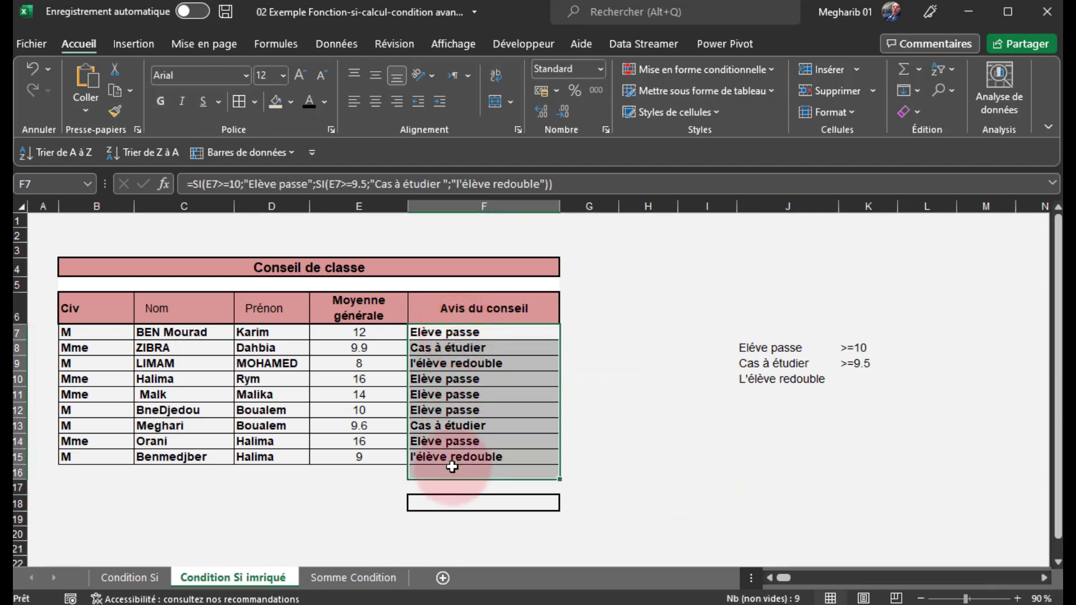
drag(447, 330, 431, 460)
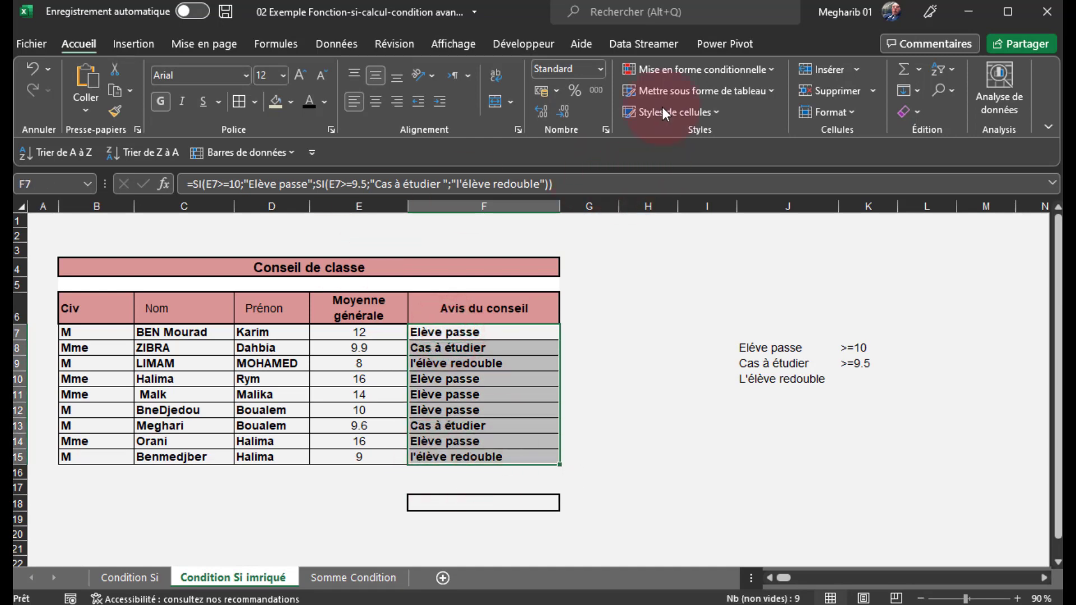
click(666, 69)
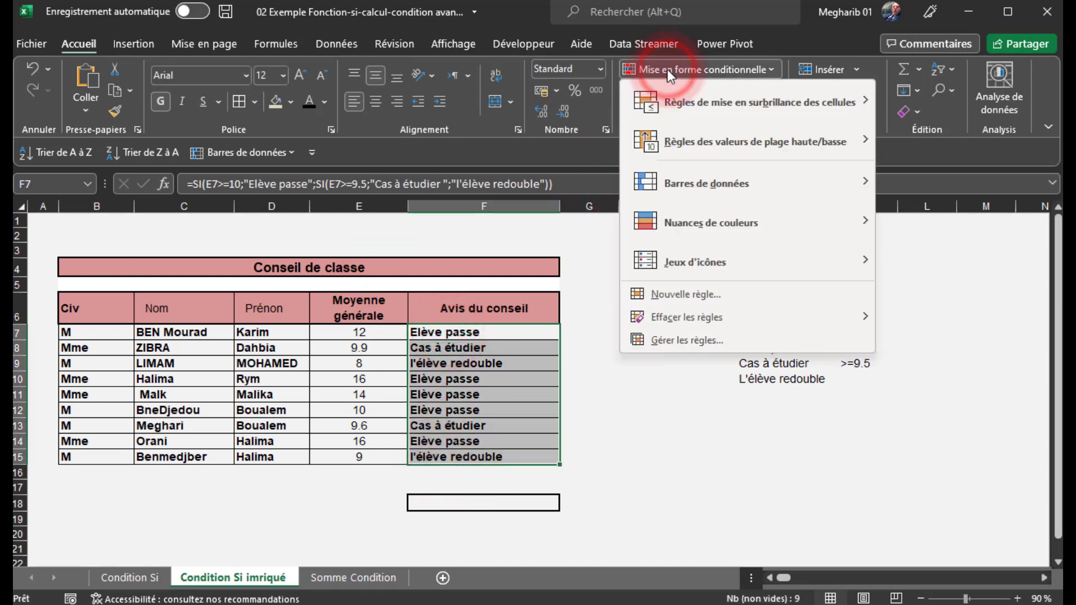
click(686, 294)
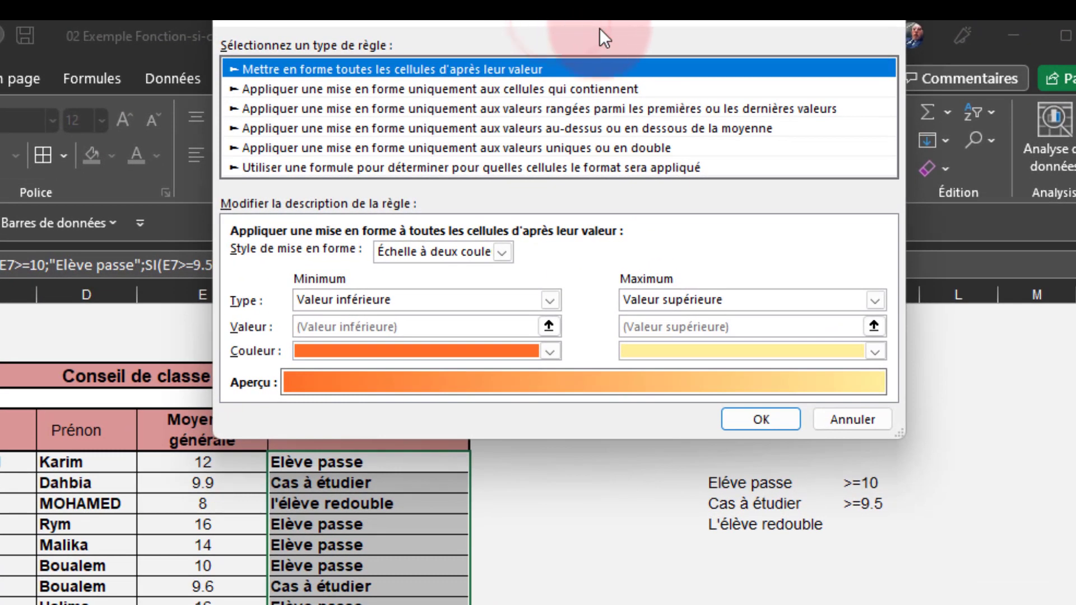
drag(697, 22, 708, 172)
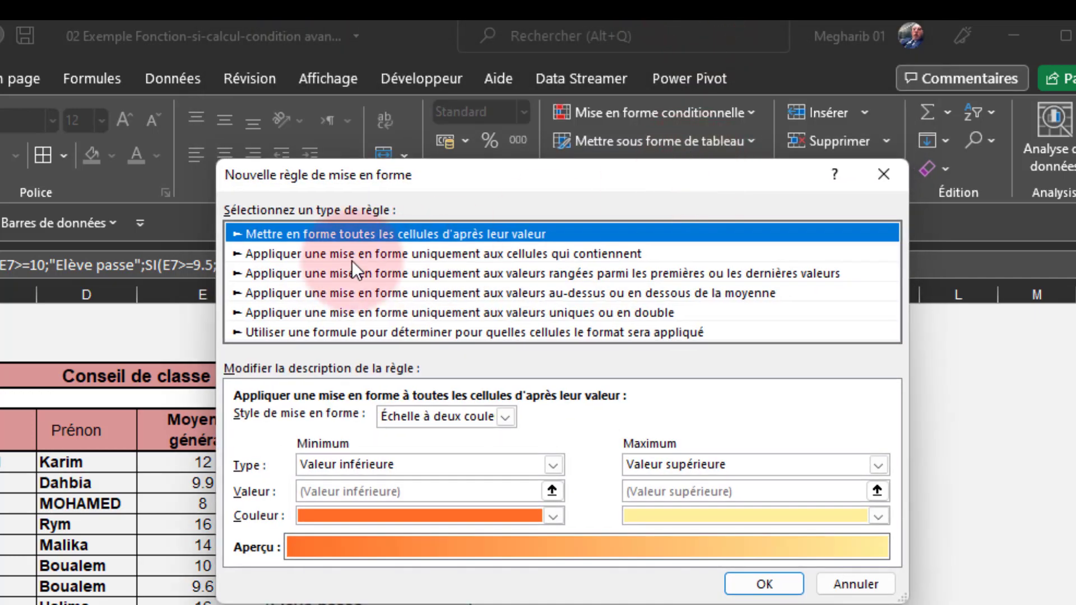
click(350, 257)
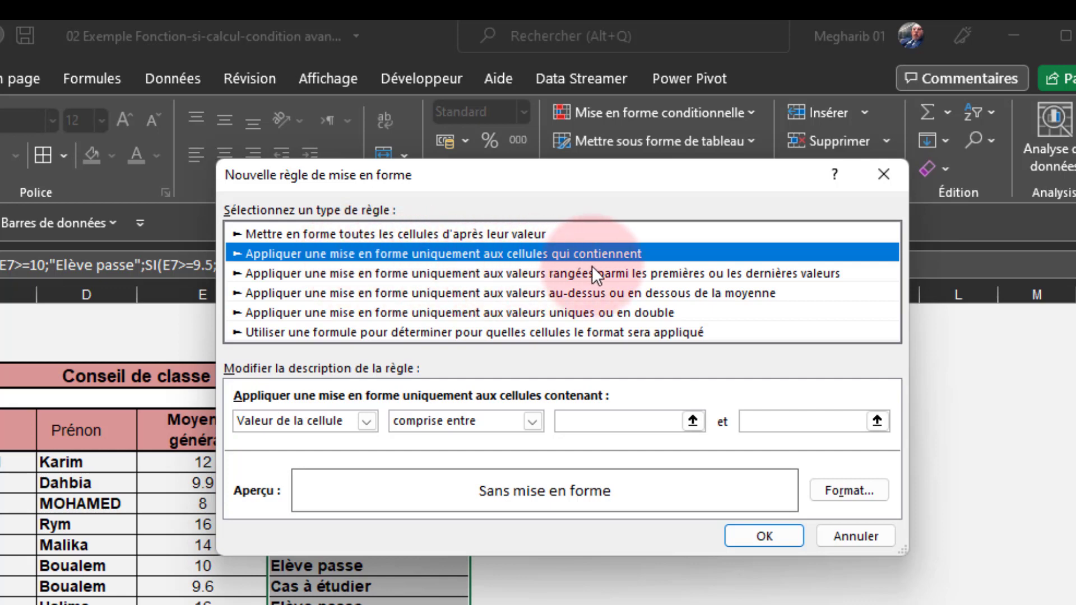
click(364, 421)
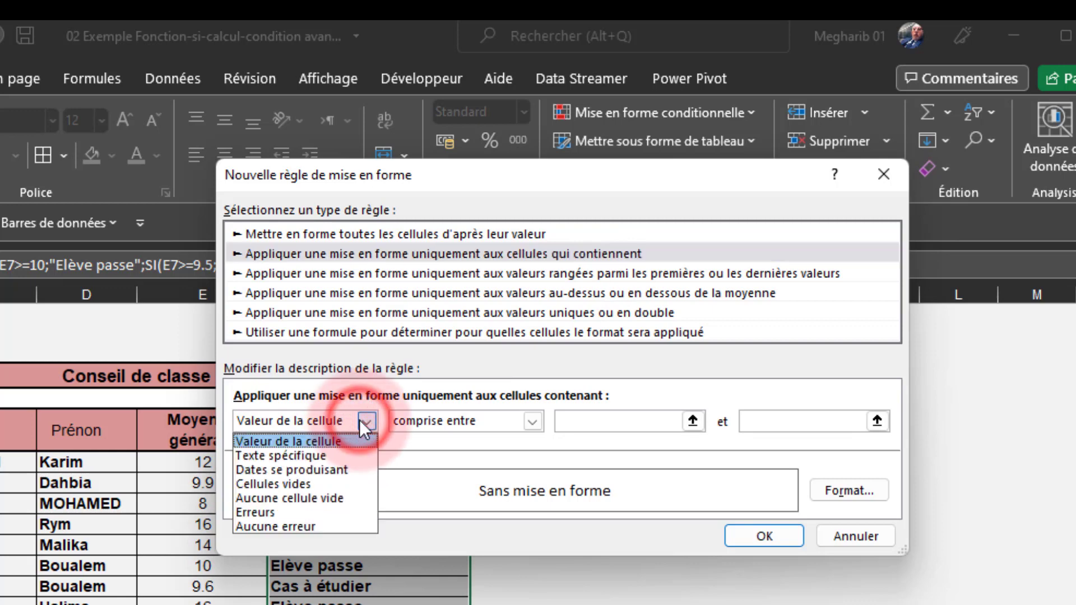
click(308, 455)
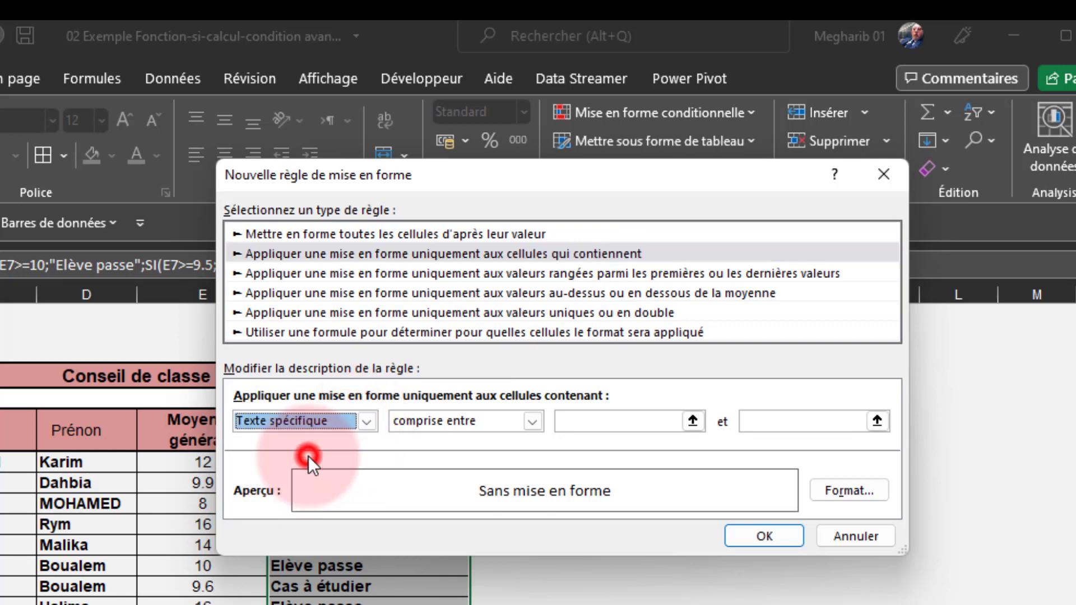
drag(557, 176, 622, 133)
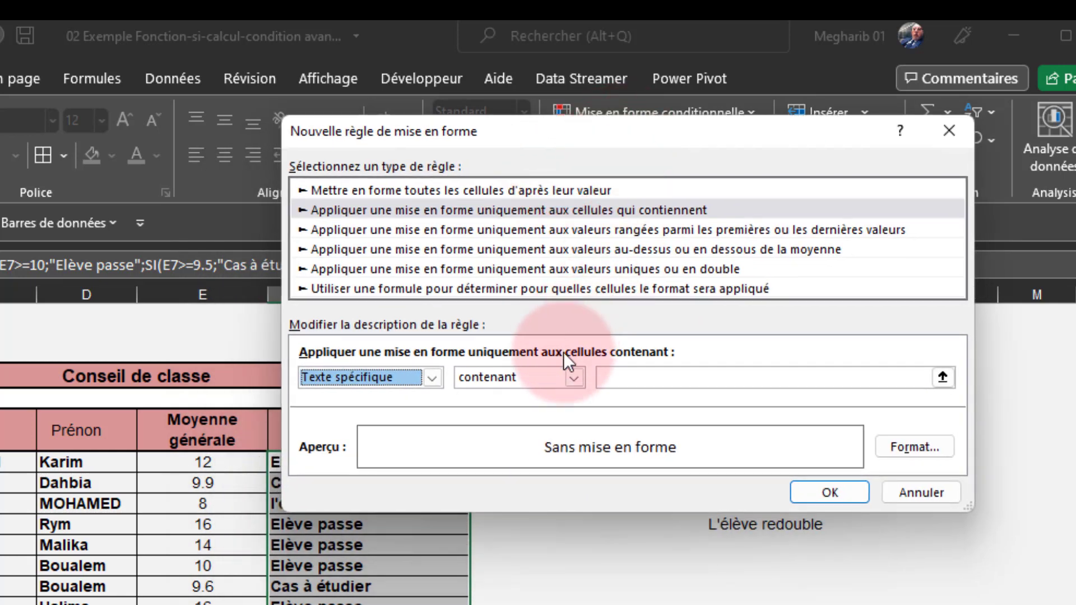
Step: Enter ="Cas à étudier " as the text the cells must contain in the new rule
click(600, 374)
text())
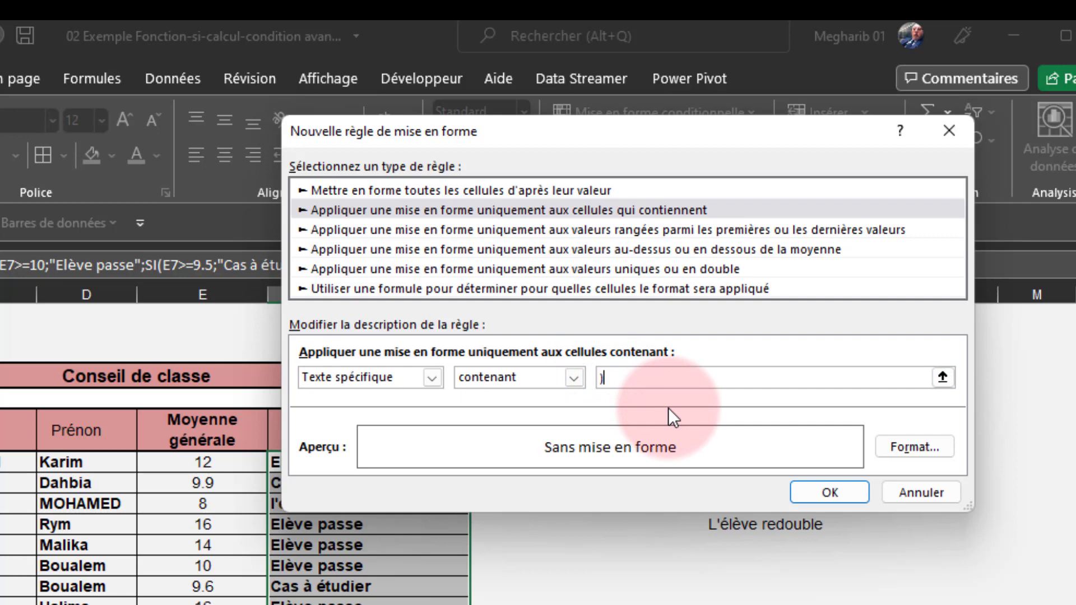
key(BackSpace)
text(+)
key(BackSpace)
text(="")
key(BackSpace)
text(Cas à étudier ")
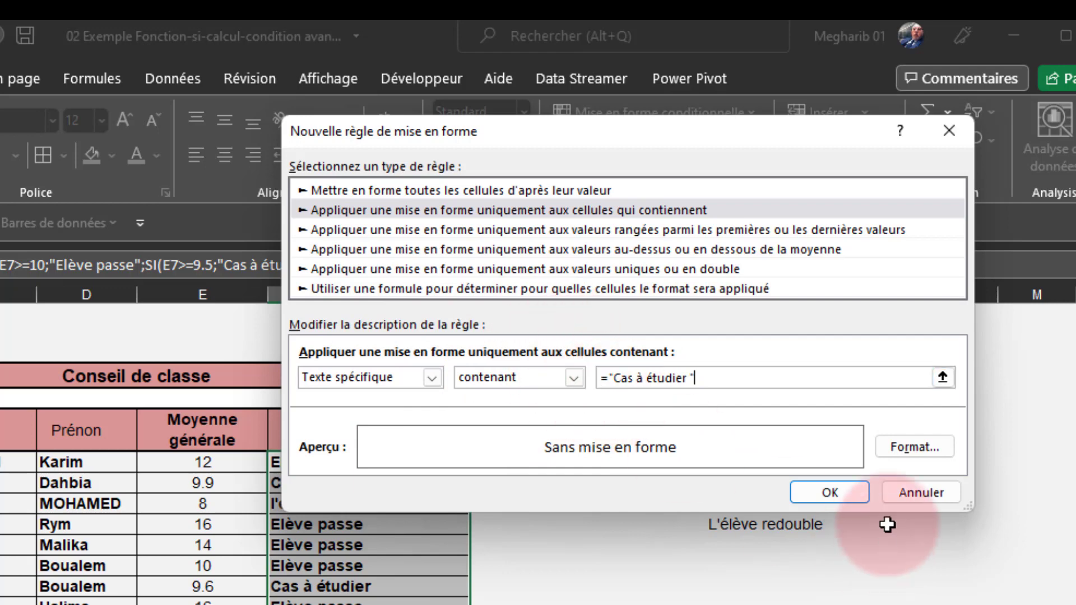
Step: Open the rule's cell format and choose a light orange background fill
click(911, 449)
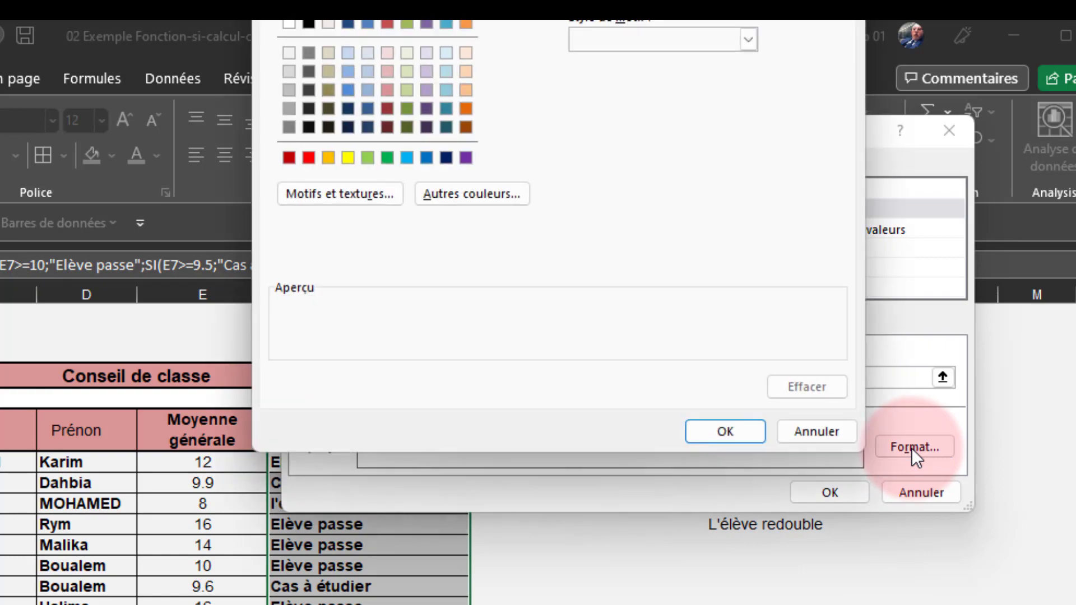
drag(611, 0, 628, 167)
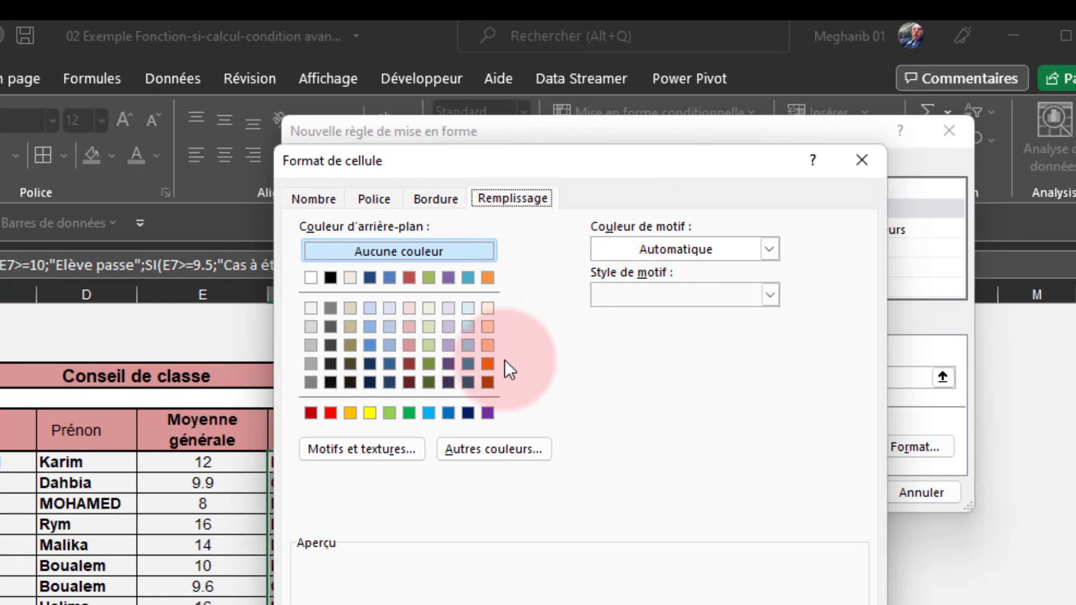
click(488, 345)
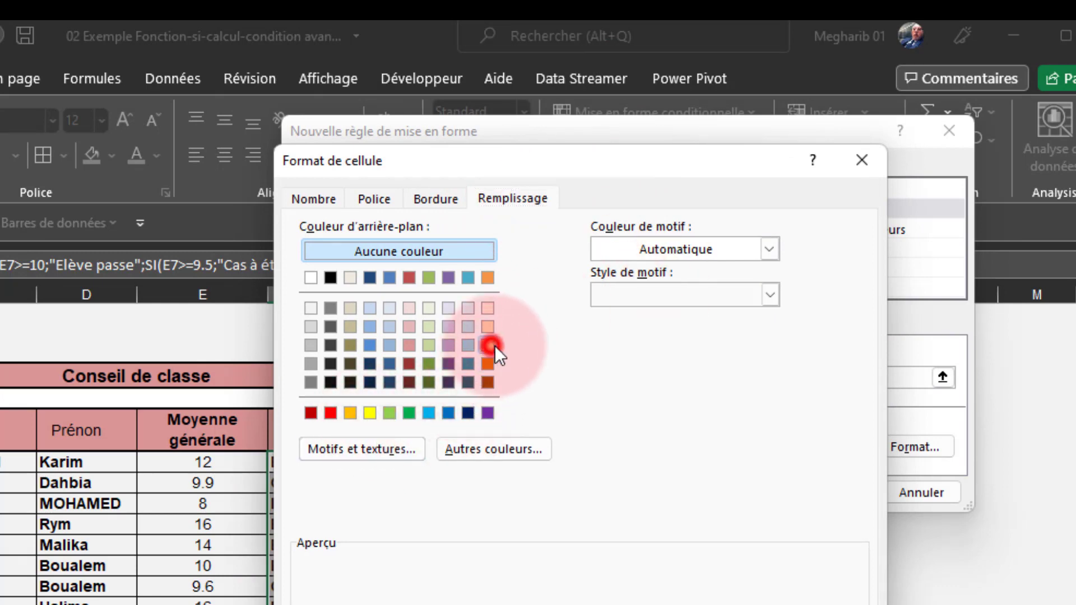
click(489, 326)
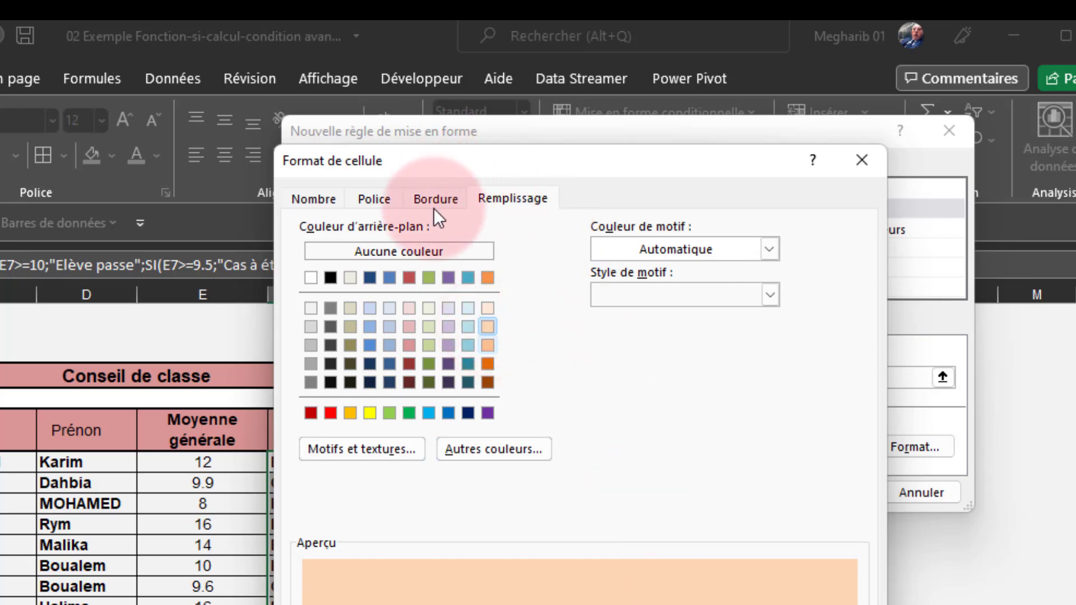
Step: Set the rule's font style to bold (Gras) and its colour to red, and confirm the cell format
click(378, 199)
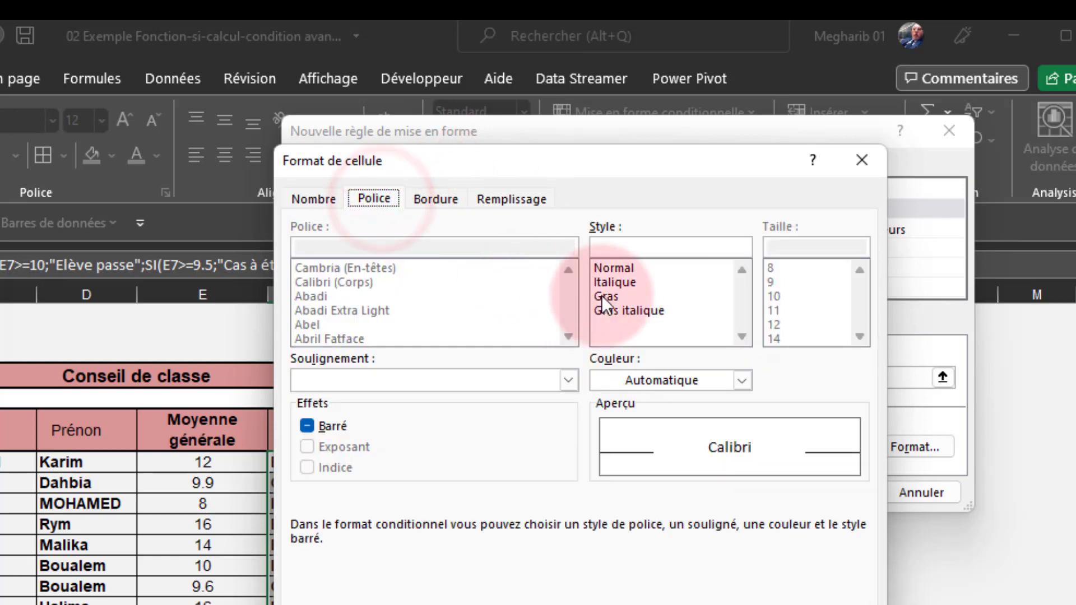
click(601, 295)
click(637, 375)
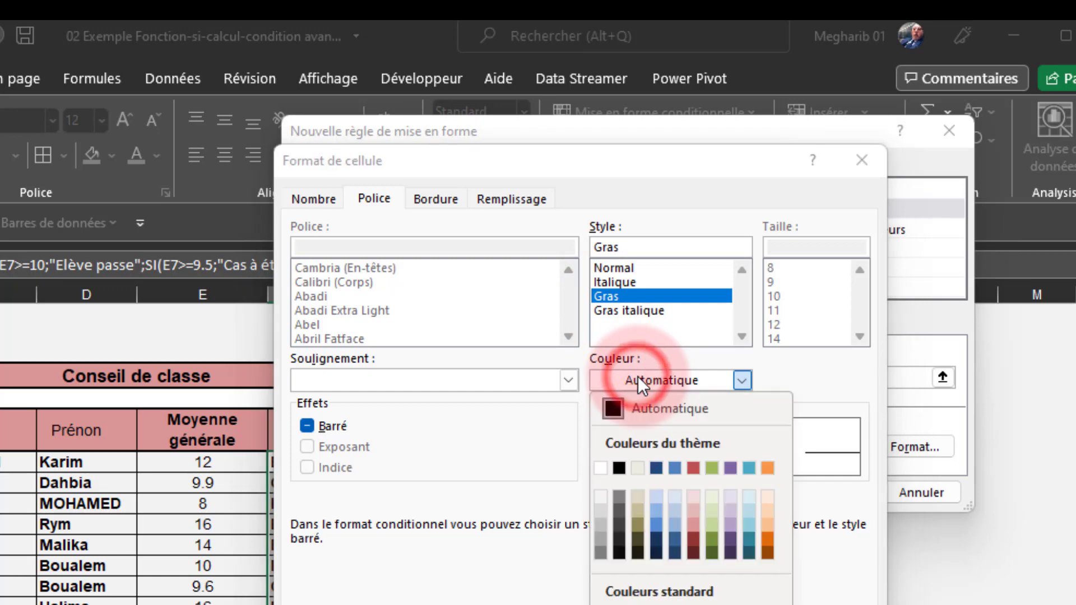
click(619, 601)
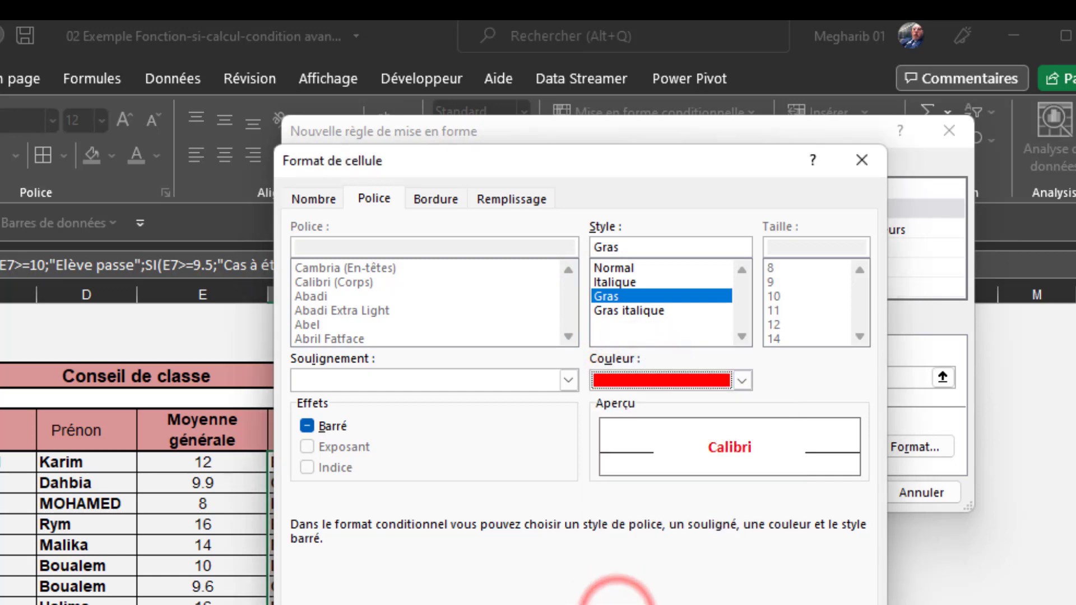
click(741, 604)
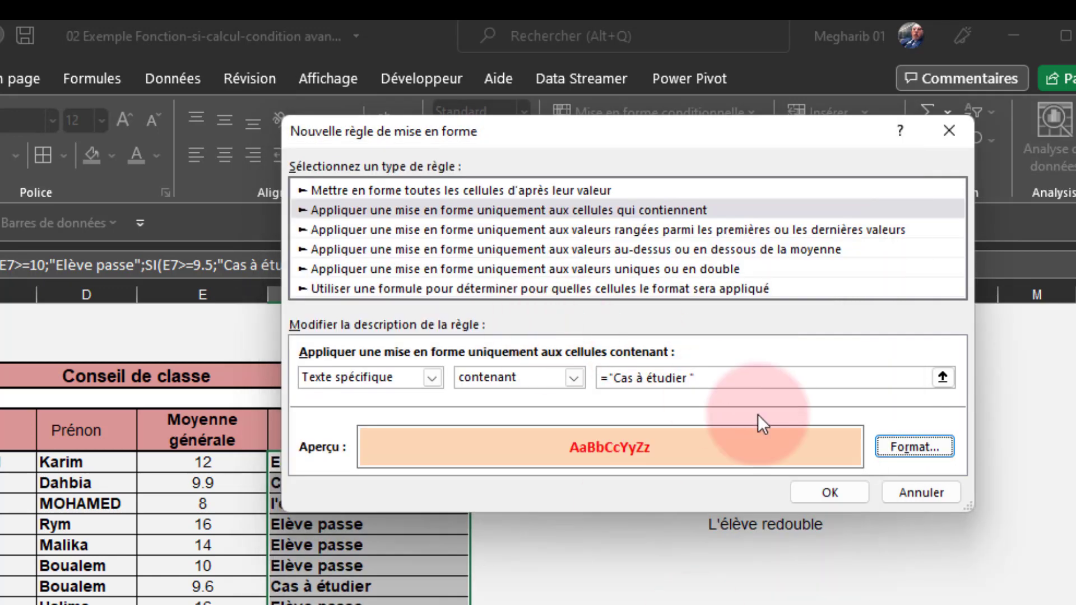
Step: Apply the new "Cas à étudier" formatting rule to F7 to F15 and deselect the range
click(828, 498)
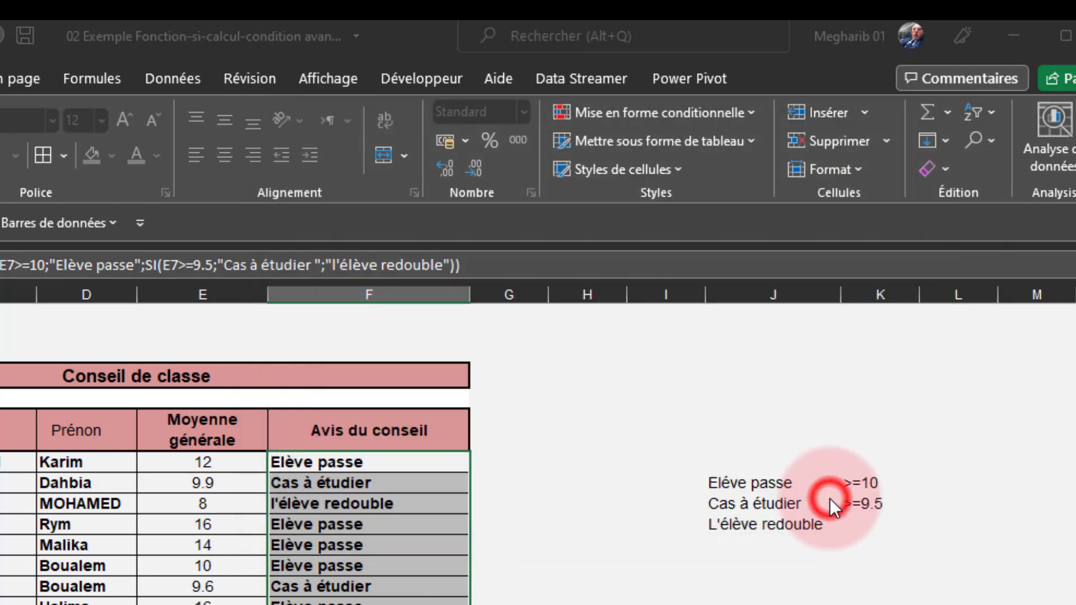
click(555, 464)
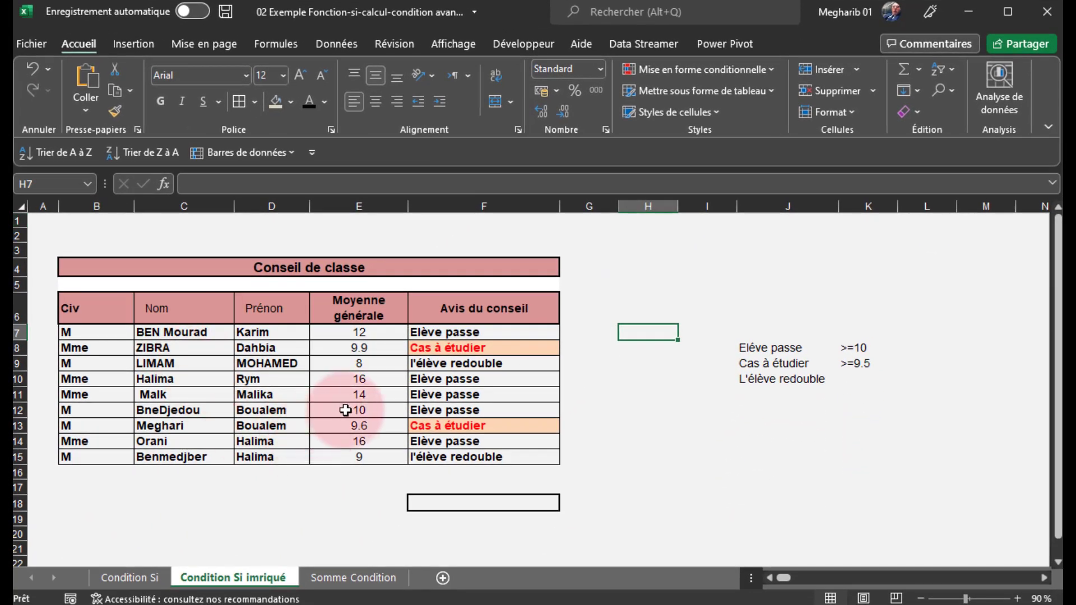
Step: Set the average in E12 to 9.9 to test the conditional formatting
click(346, 411)
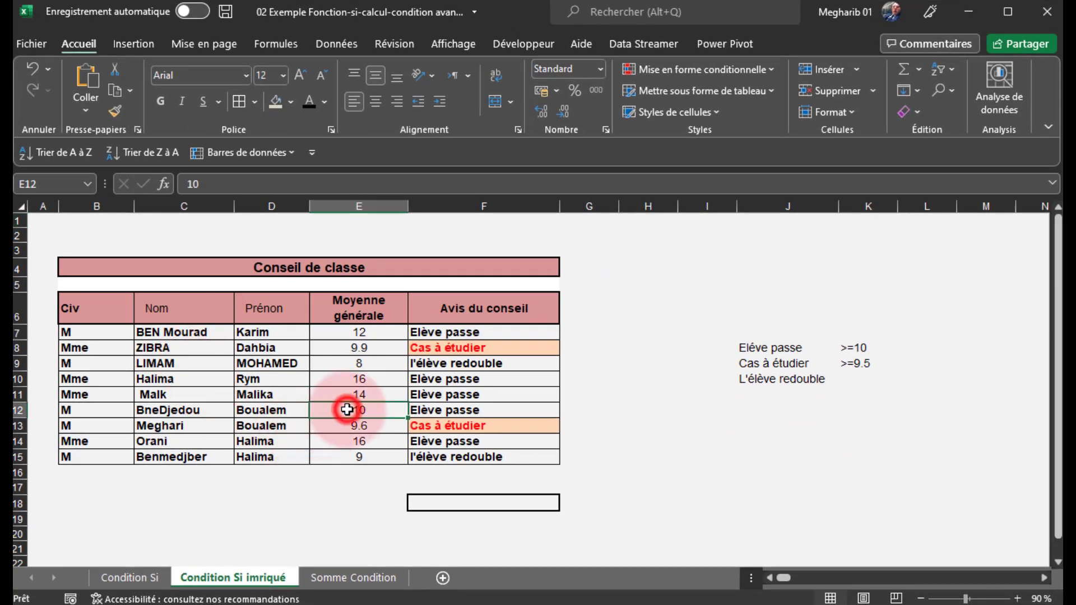
text(9.9)
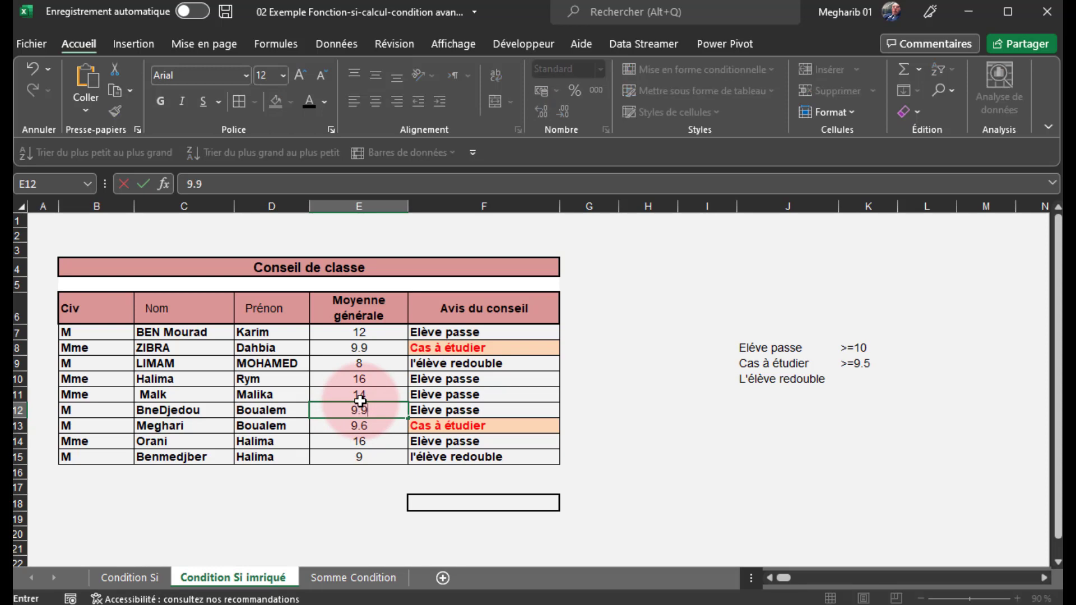
key(Return)
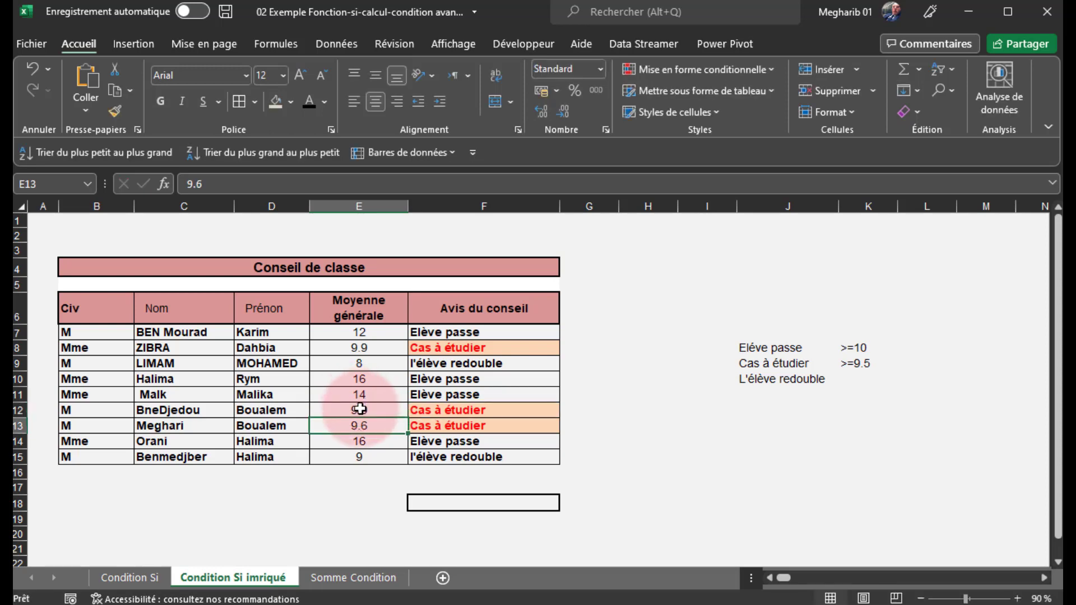
Step: Set the average in E12 to 16 and select F7 to view its SI formula
double_click(360, 409)
key(BackSpace)
key(BackSpace)
key(BackSpace)
text(10)
key(Return)
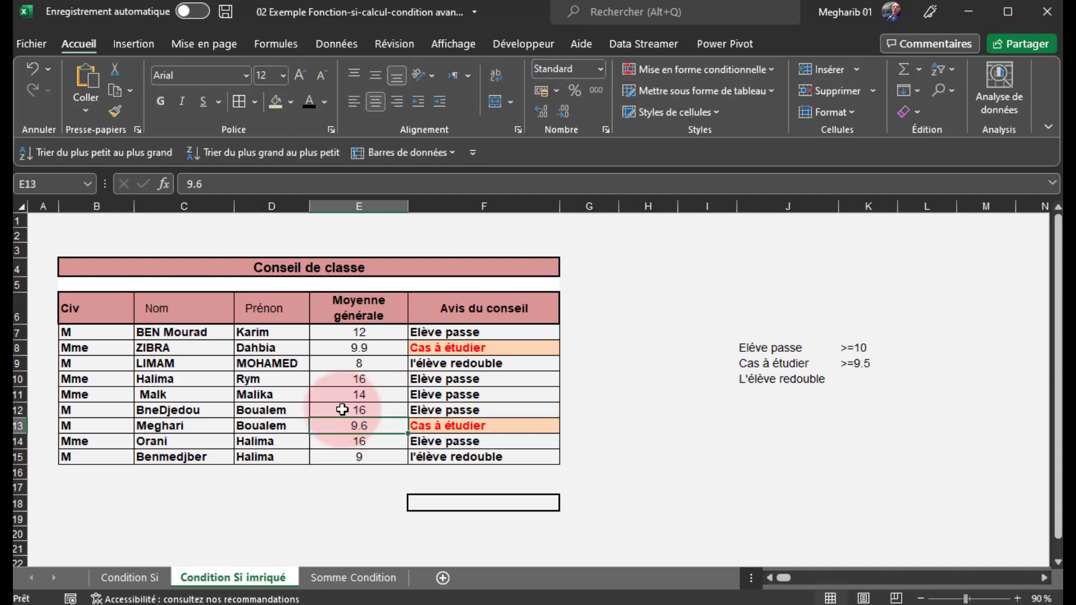
click(350, 409)
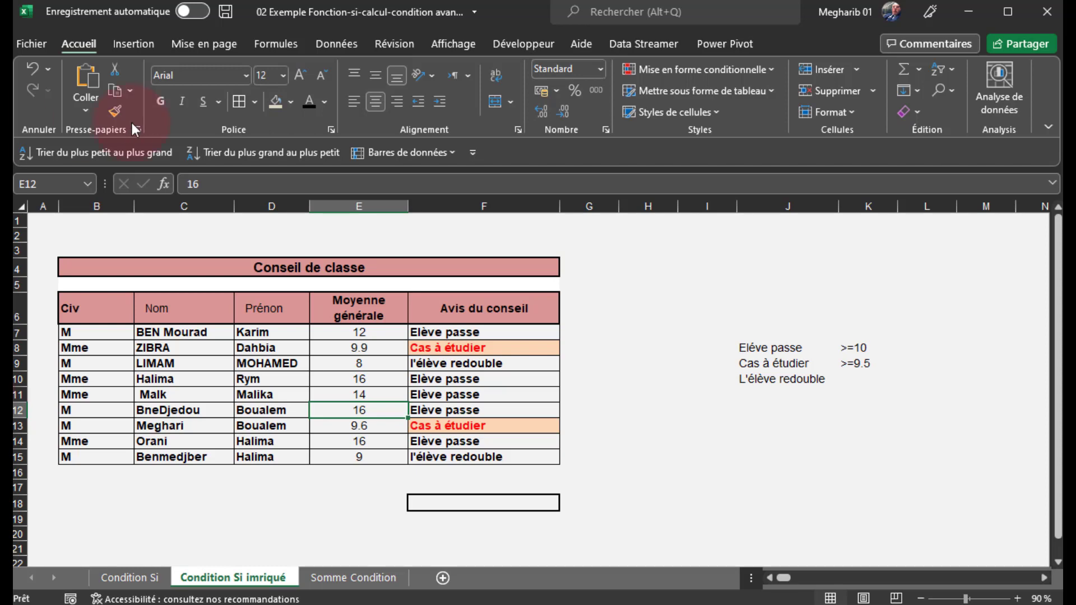
click(475, 336)
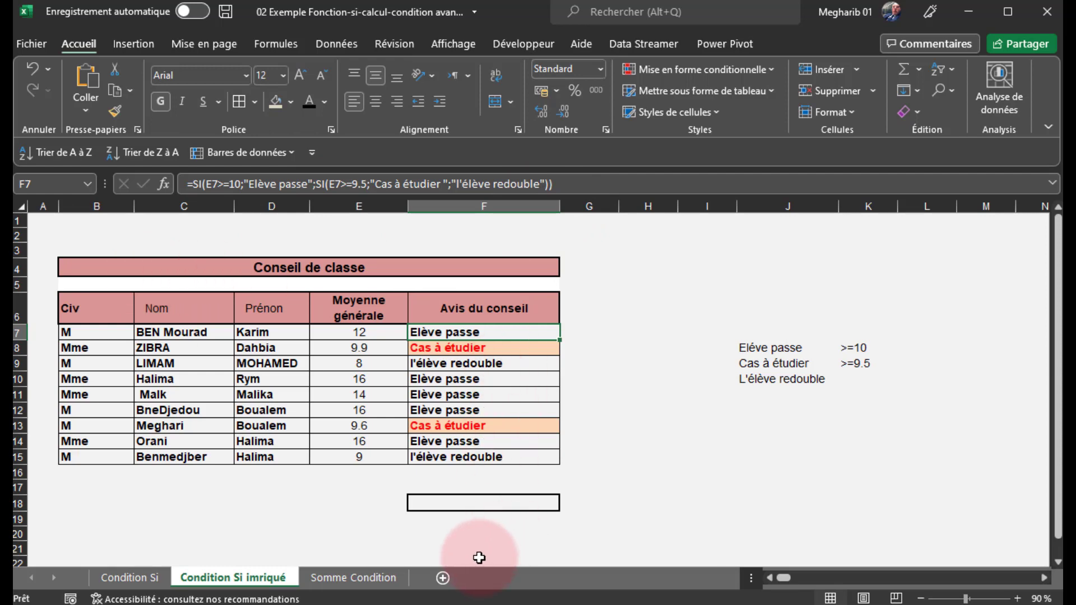
Step: Switch to the Somme Condition sheet and clear the totals beside Oran (G8) and Alger (G10)
click(344, 577)
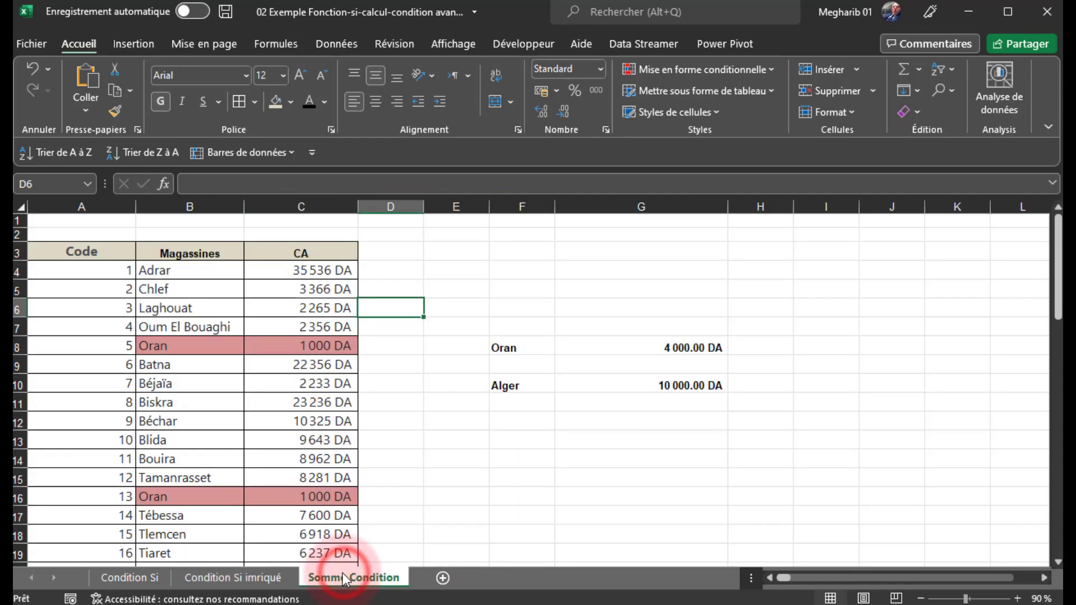
click(676, 348)
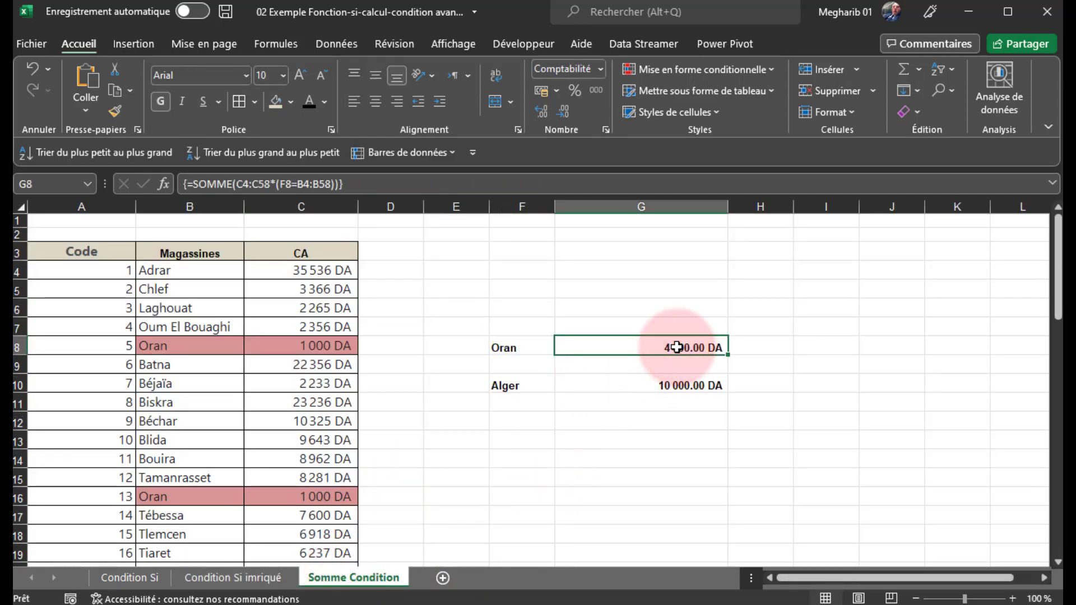
key(Delete)
click(664, 387)
key(Delete)
click(666, 408)
Step: Examine the Magassines and CA table for the highlighted Oran and Alger rows
scroll(156, 340, down, 5)
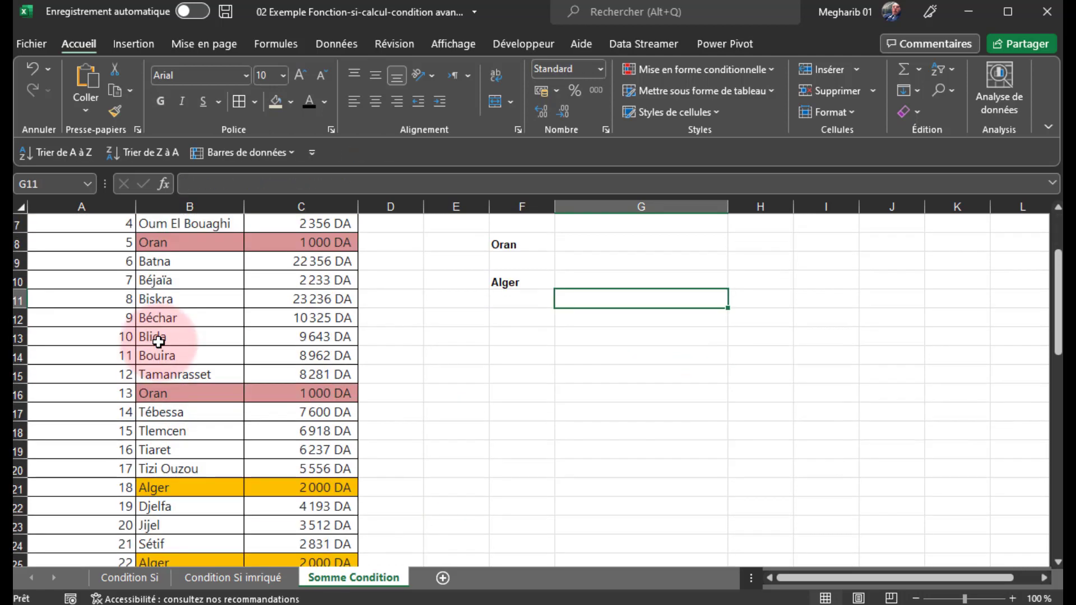
scroll(159, 342, down, 13)
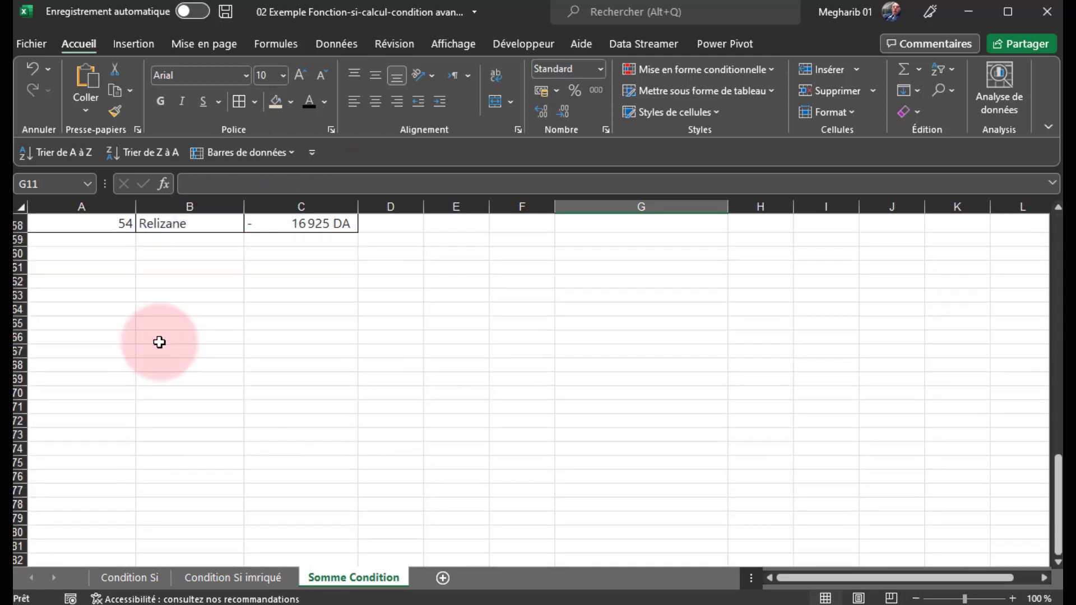
scroll(160, 342, up, 13)
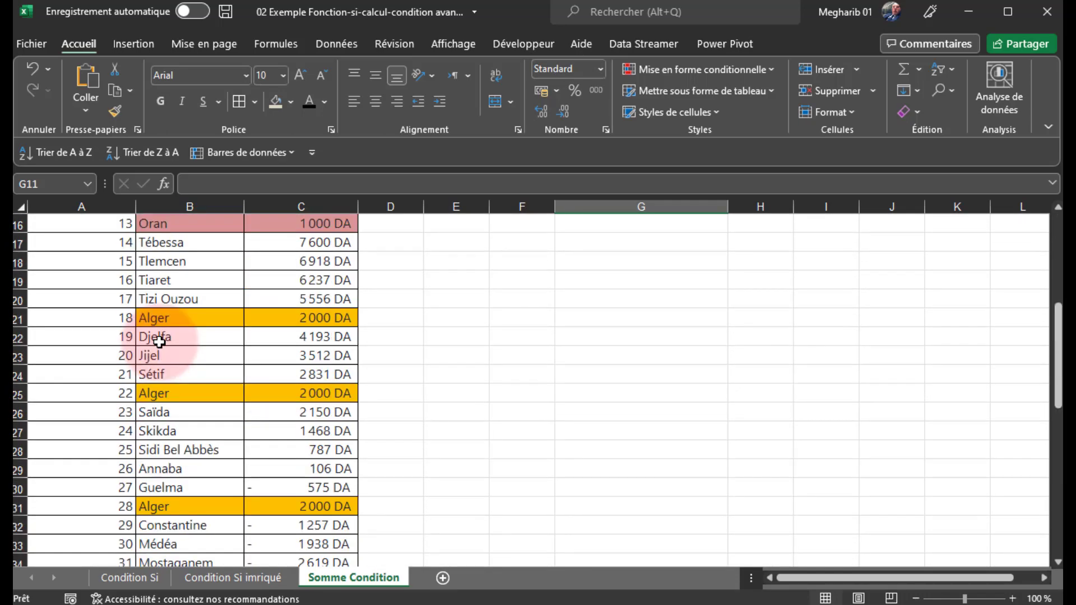
scroll(159, 342, up, 5)
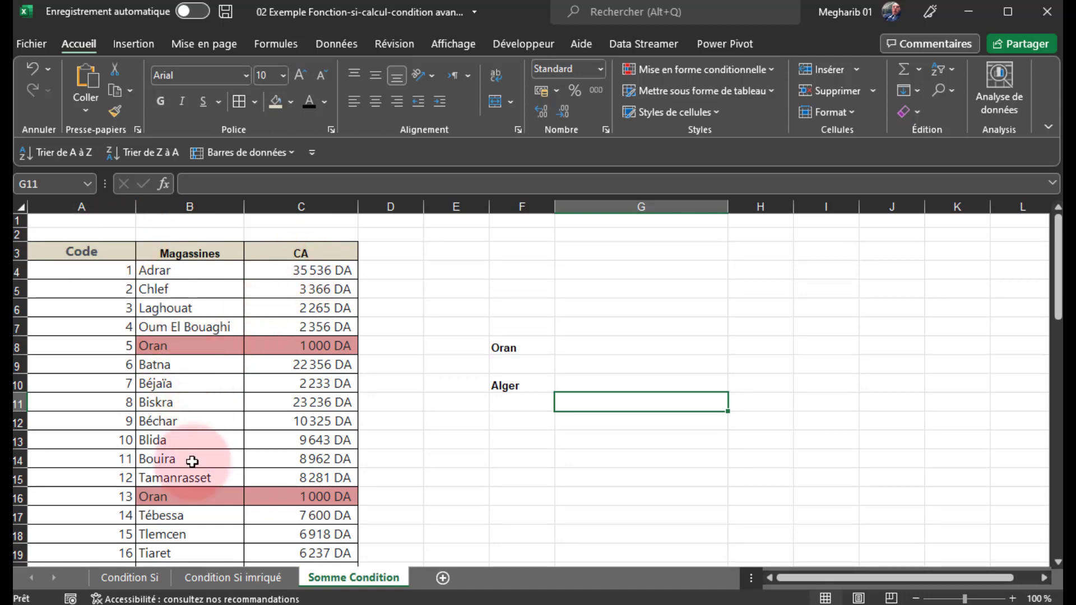
scroll(187, 476, down, 9)
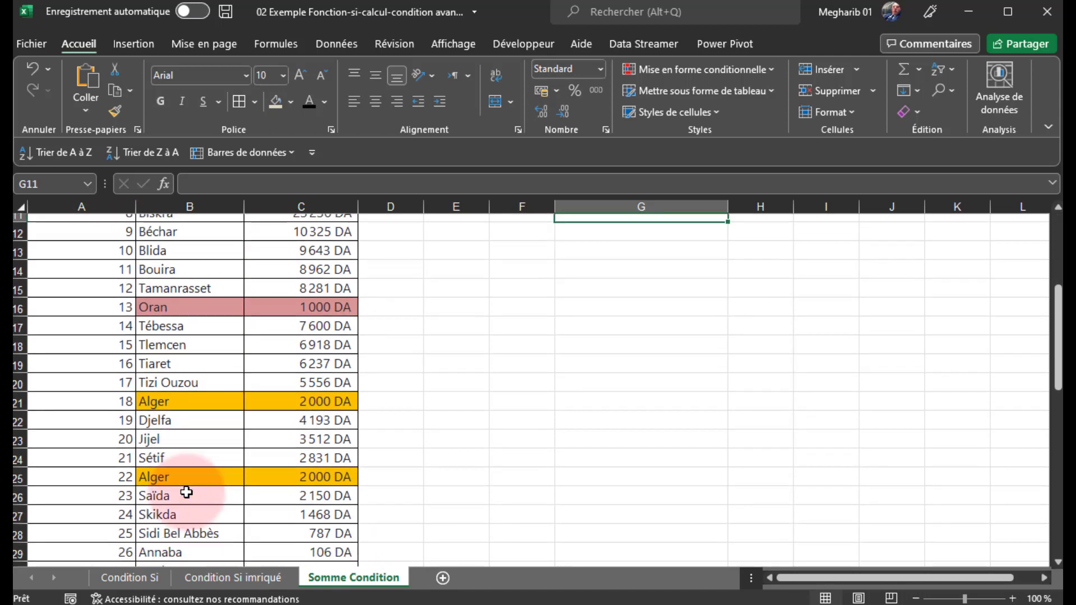
scroll(185, 491, down, 1)
scroll(182, 474, up, 5)
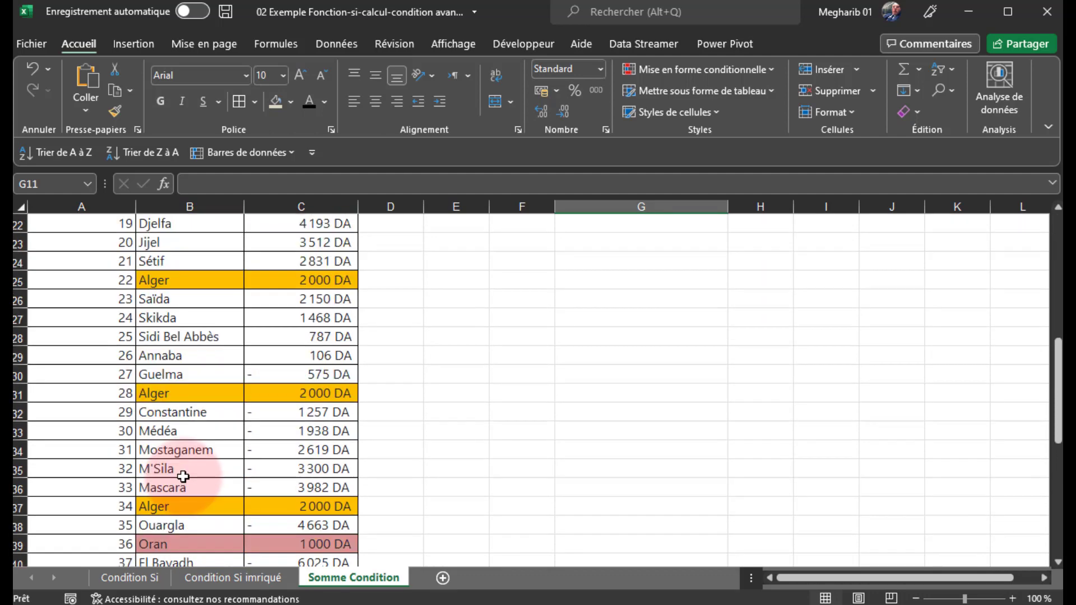
scroll(177, 426, up, 3)
scroll(146, 364, up, 1)
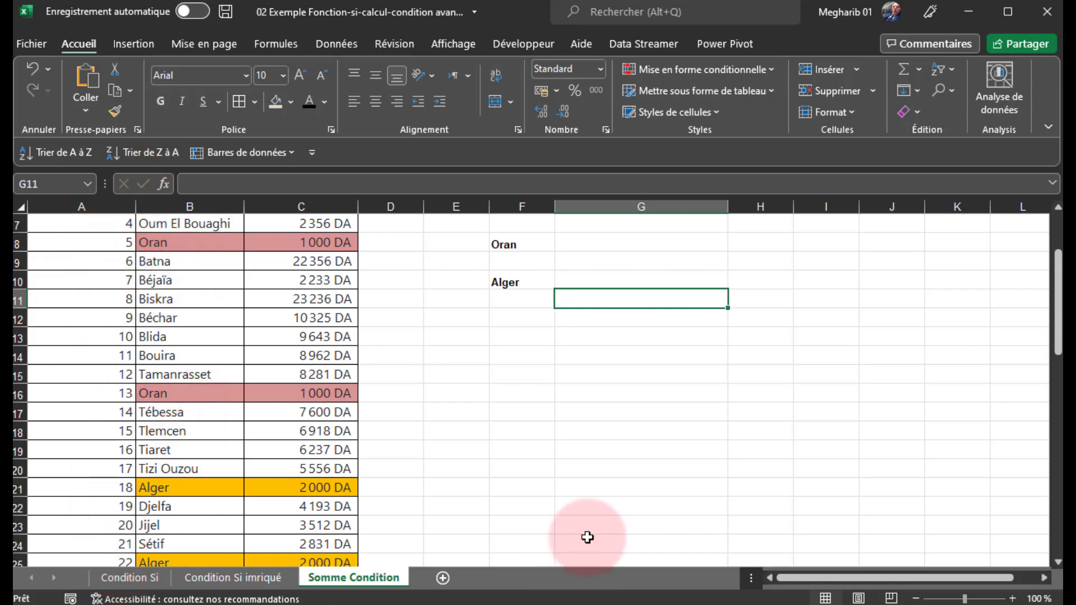
Step: Start a SOMME formula in G8, beside Oran, with the CA values C4:C58 as its range
click(588, 242)
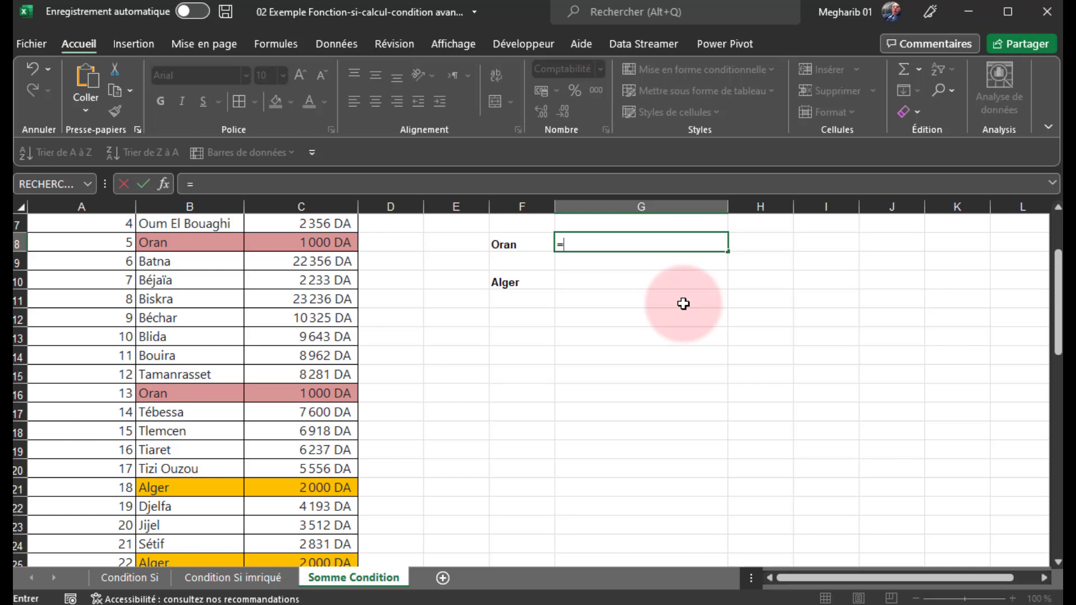
text(so)
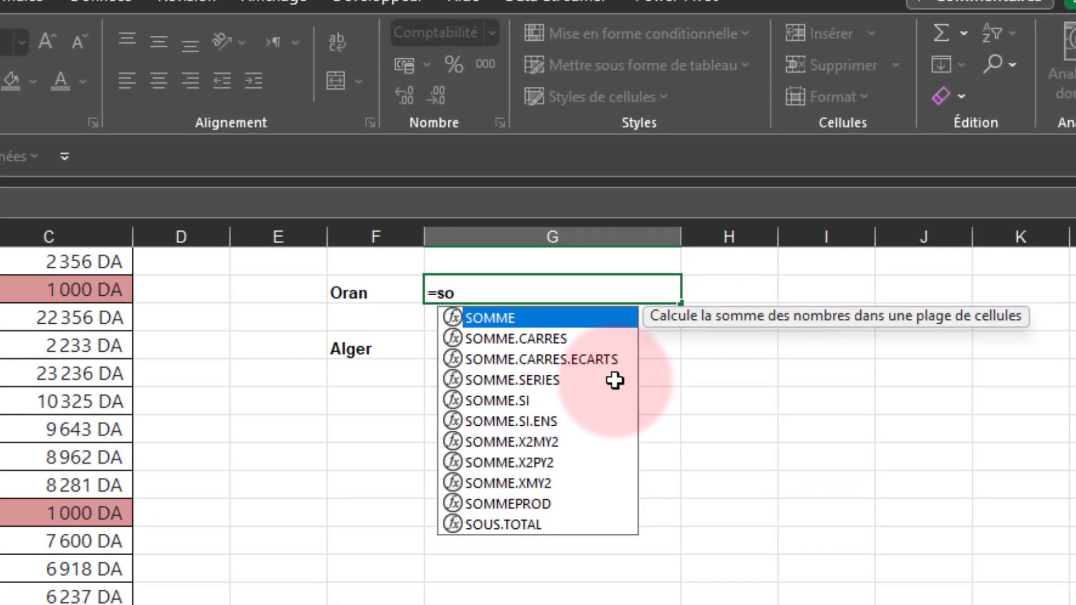
text(mme)
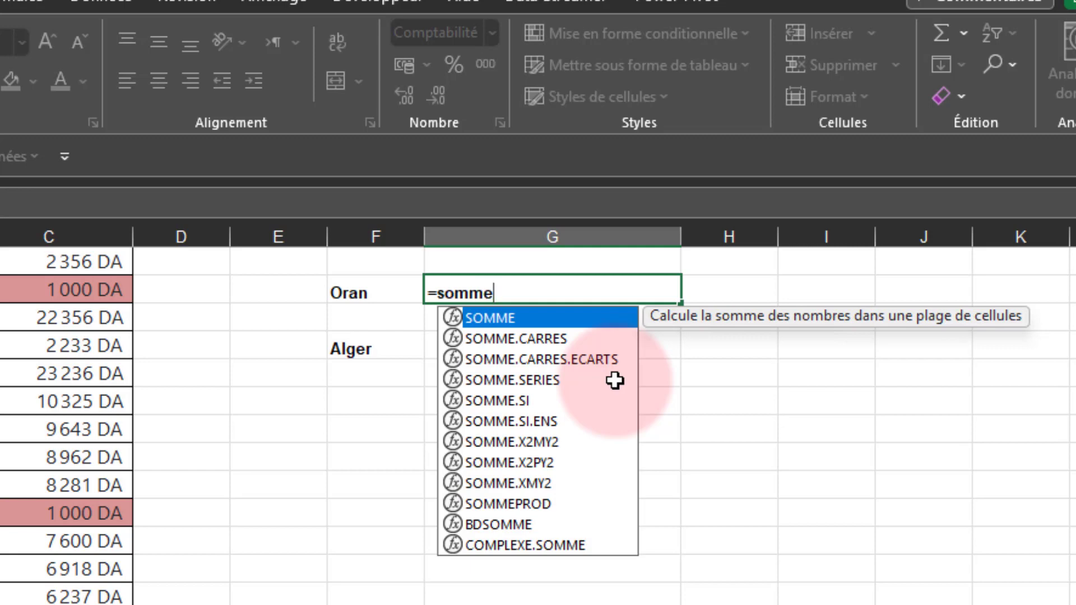
double_click(476, 317)
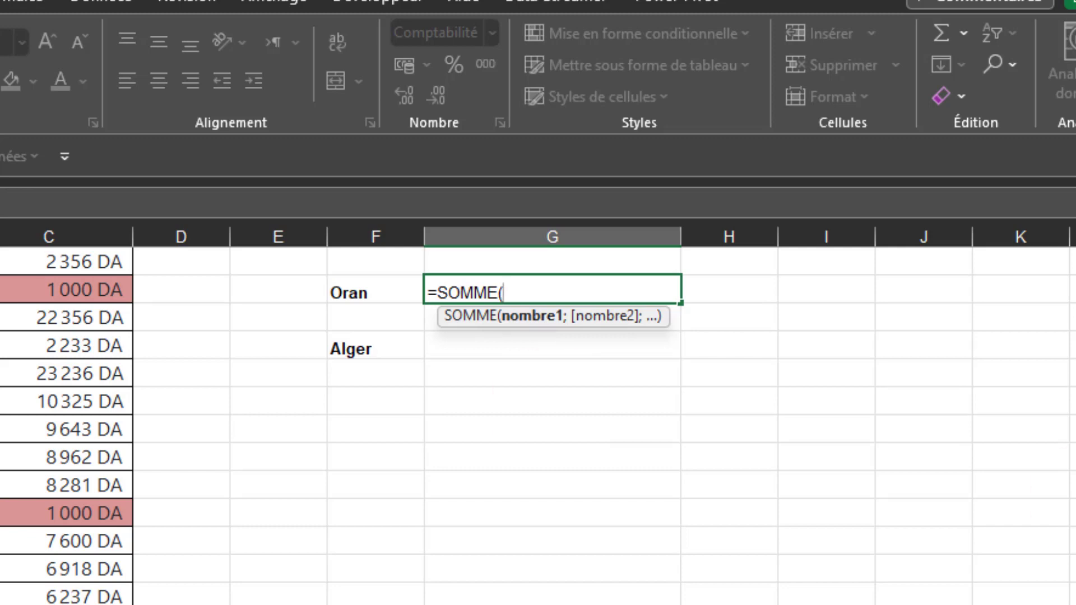
scroll(40, 296, up, 2)
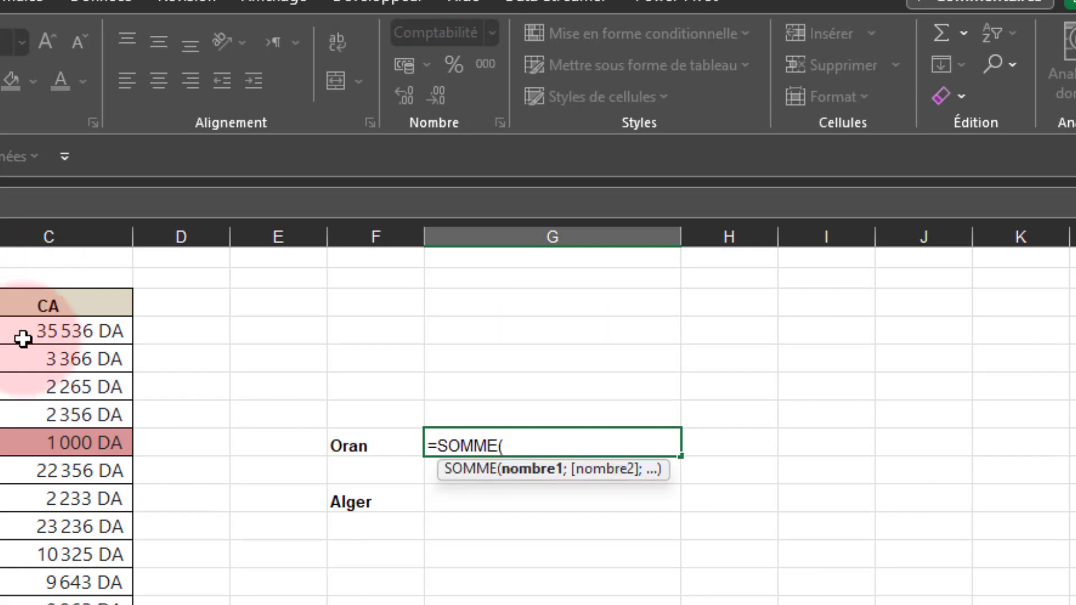
click(42, 331)
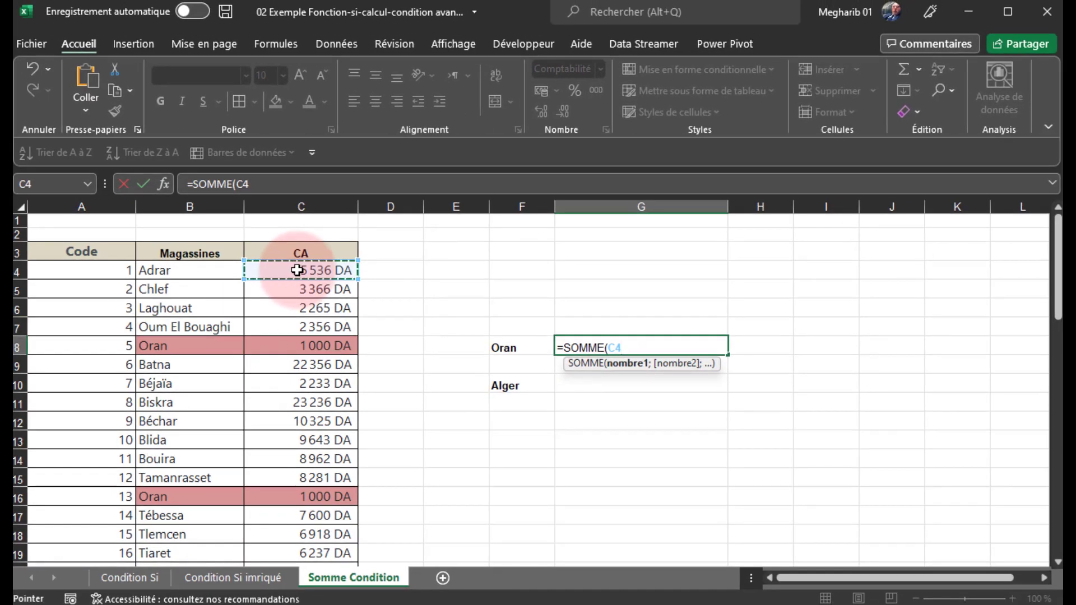
drag(297, 270, 305, 477)
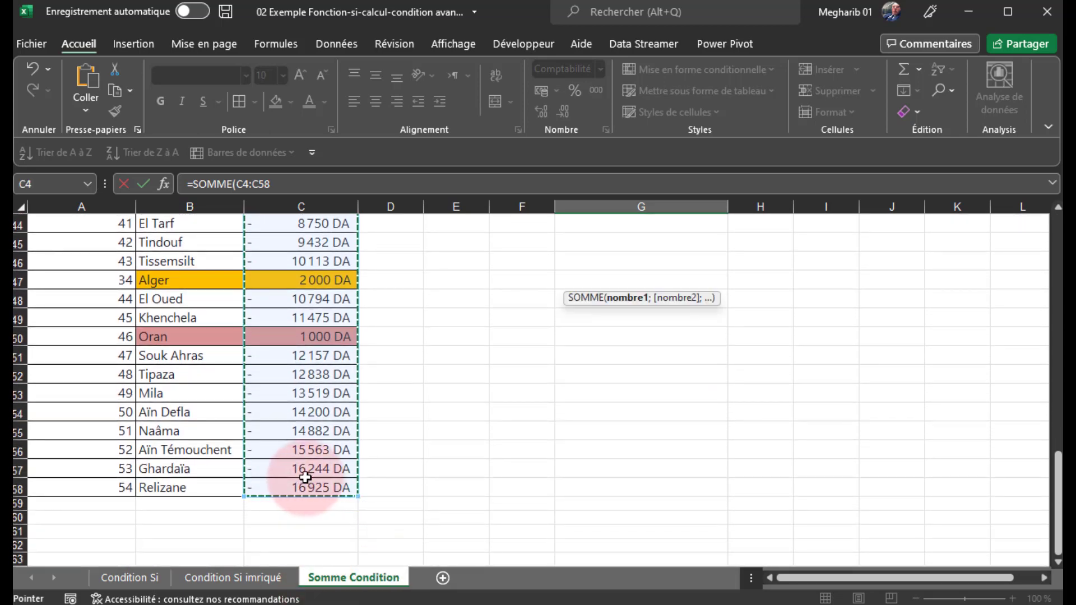
scroll(614, 205, up, 1)
scroll(614, 205, up, 13)
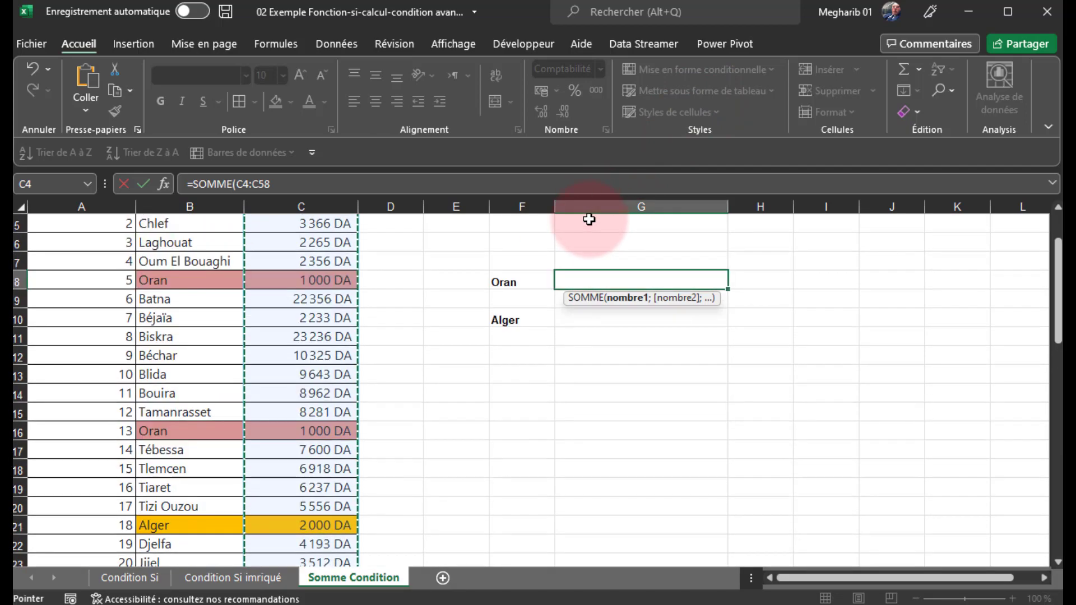
scroll(589, 219, up, 1)
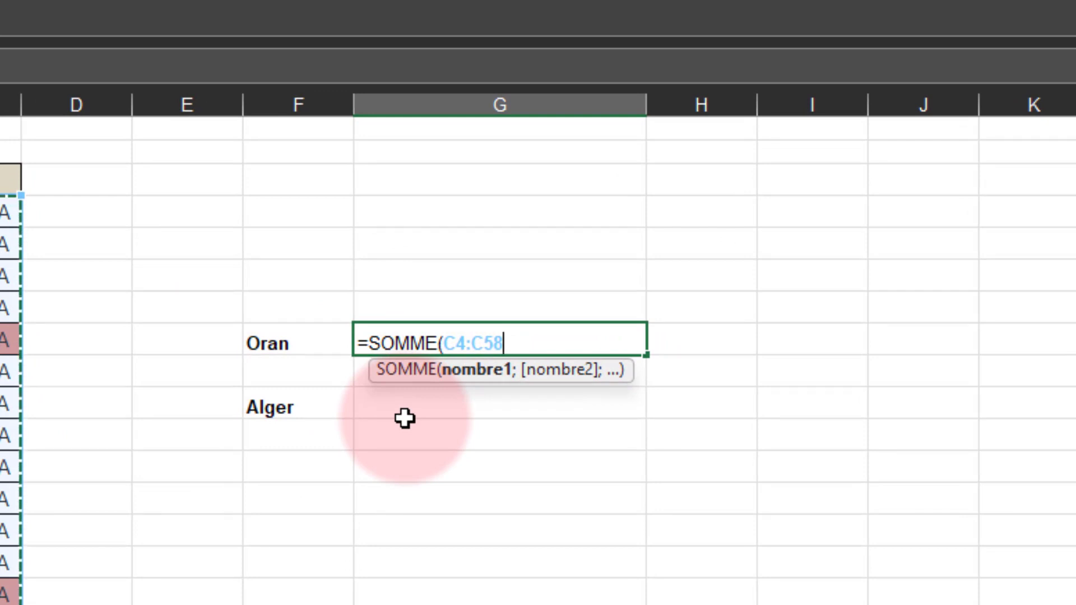
Step: Multiply the range in G8's SOMME formula by a bracketed condition starting with the Oran cell, F8=
text(*)
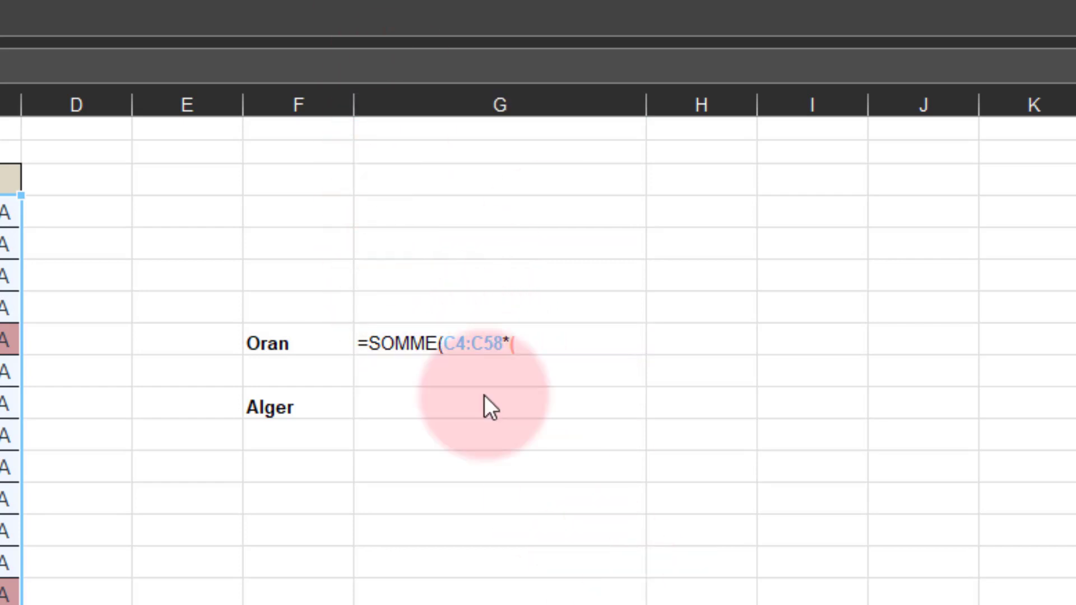
double_click(521, 346)
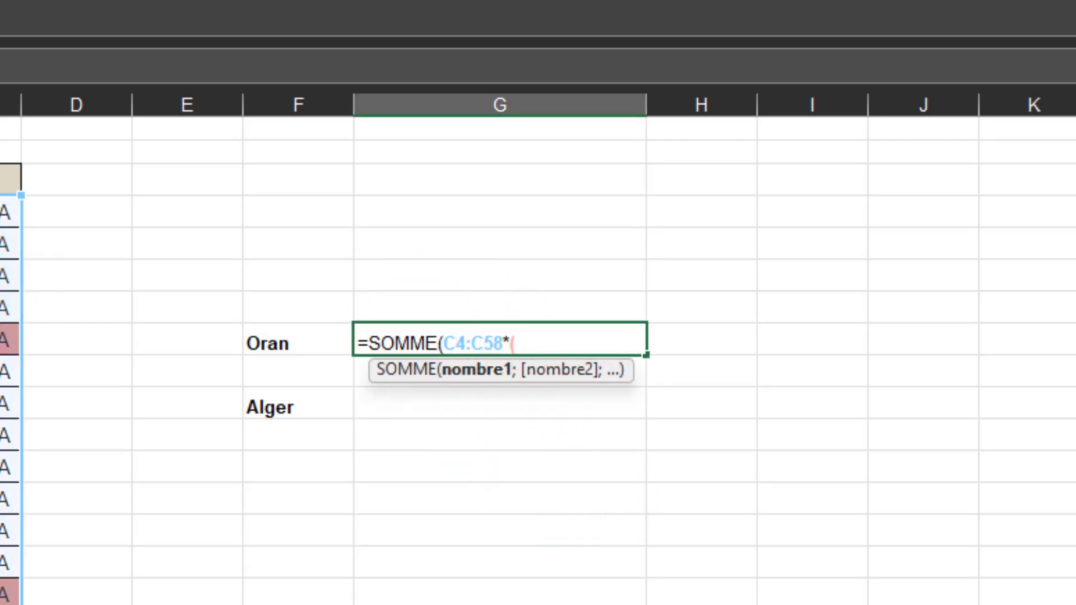
scroll(538, 359, down, 6)
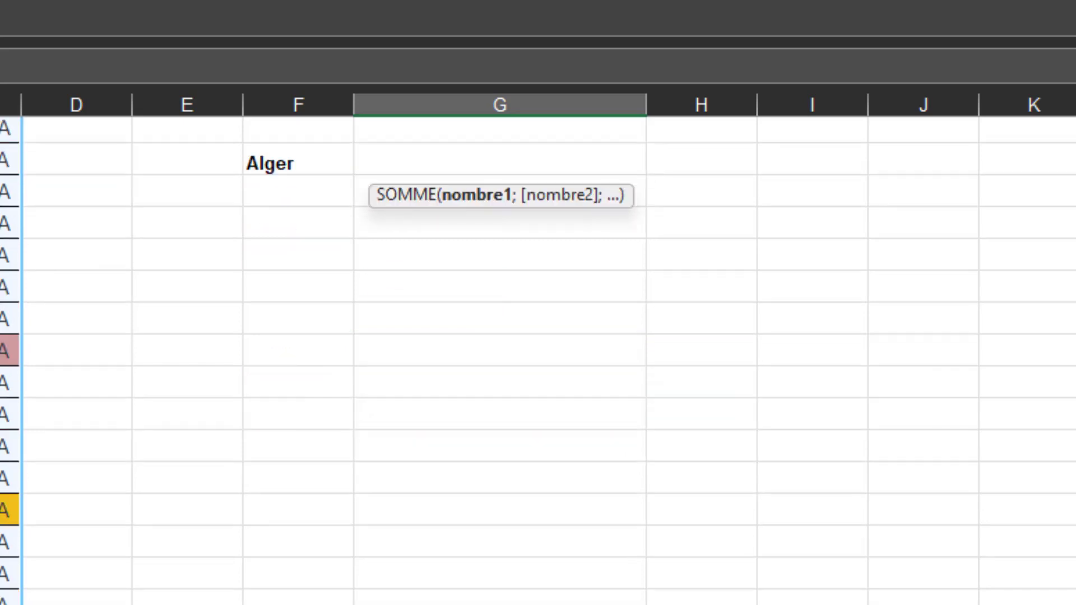
scroll(538, 359, down, 1)
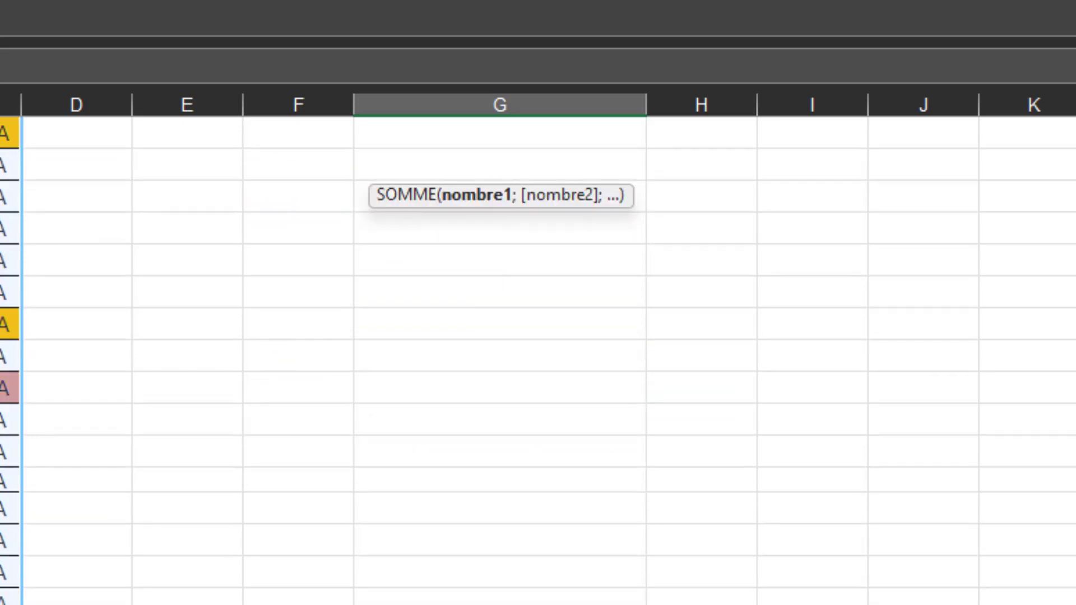
scroll(6, 404, up, 5)
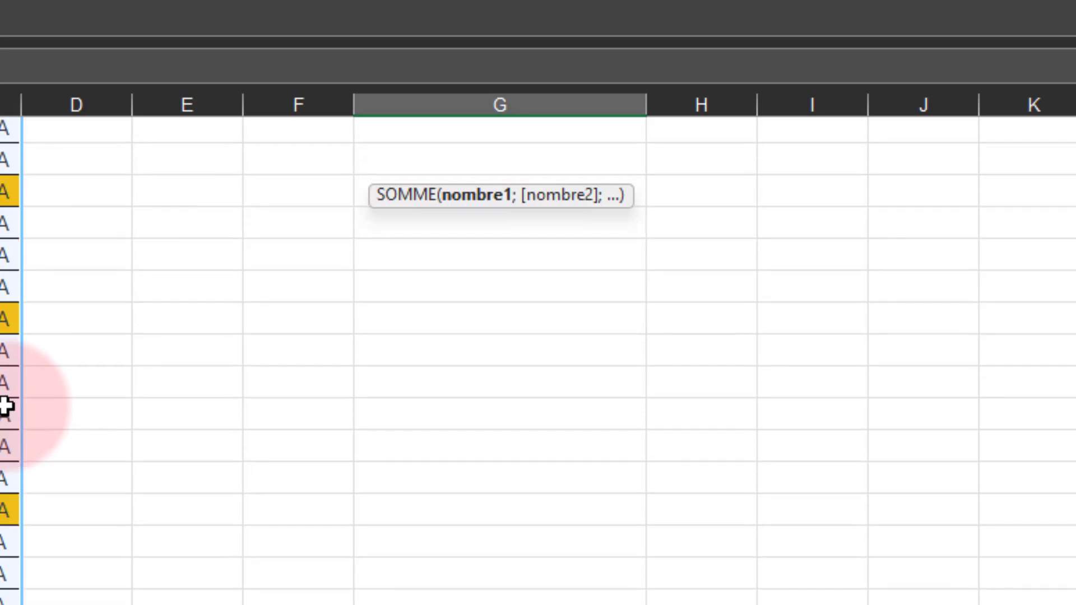
scroll(5, 404, up, 3)
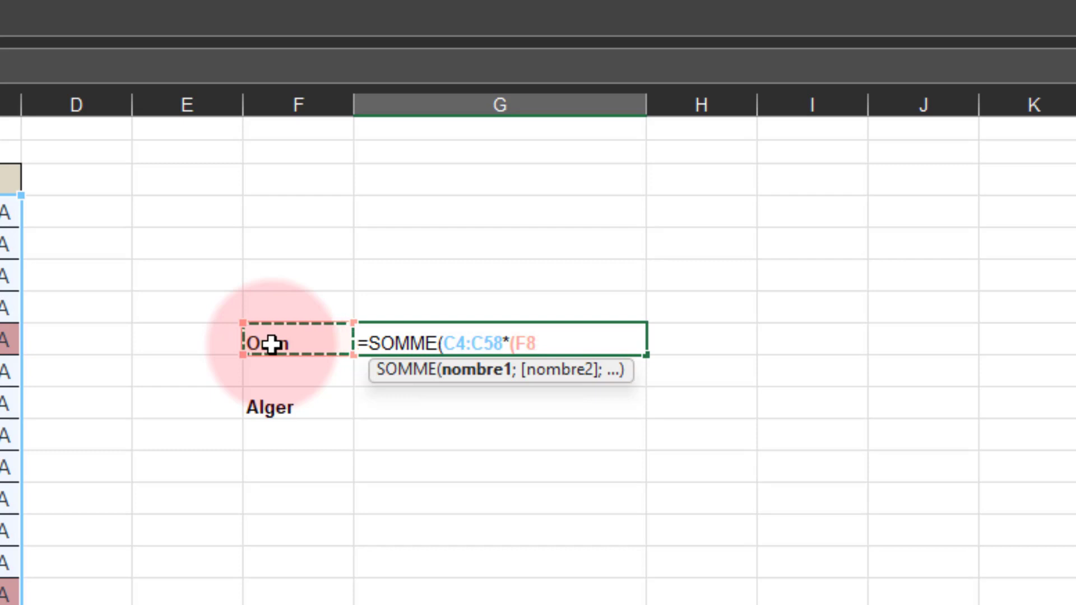
text(=)
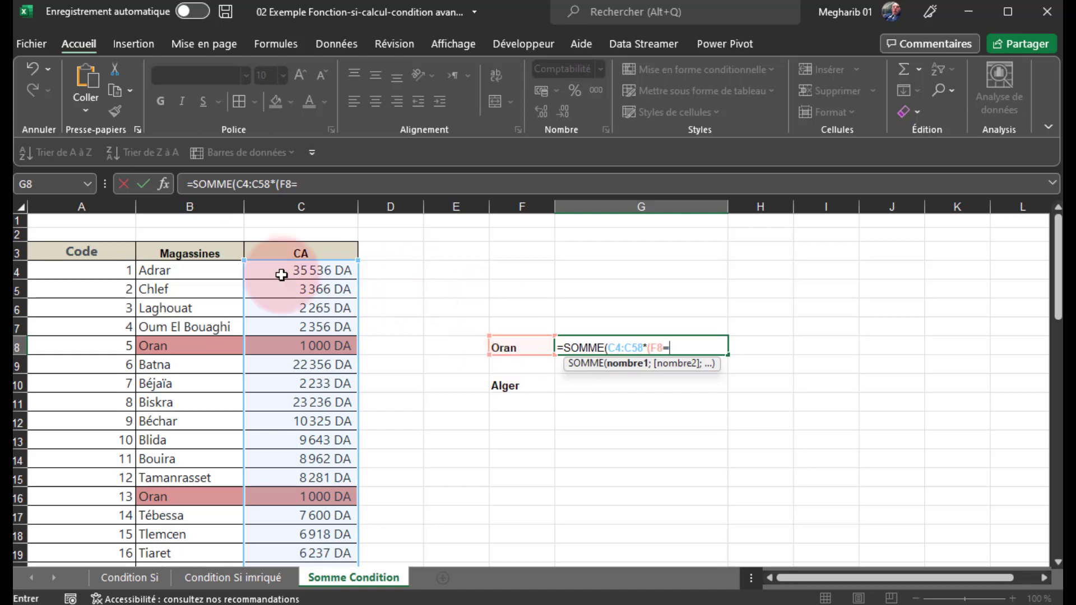
Step: Compare F8 in the G8 formula with the Magassines names in B4:B58
click(177, 274)
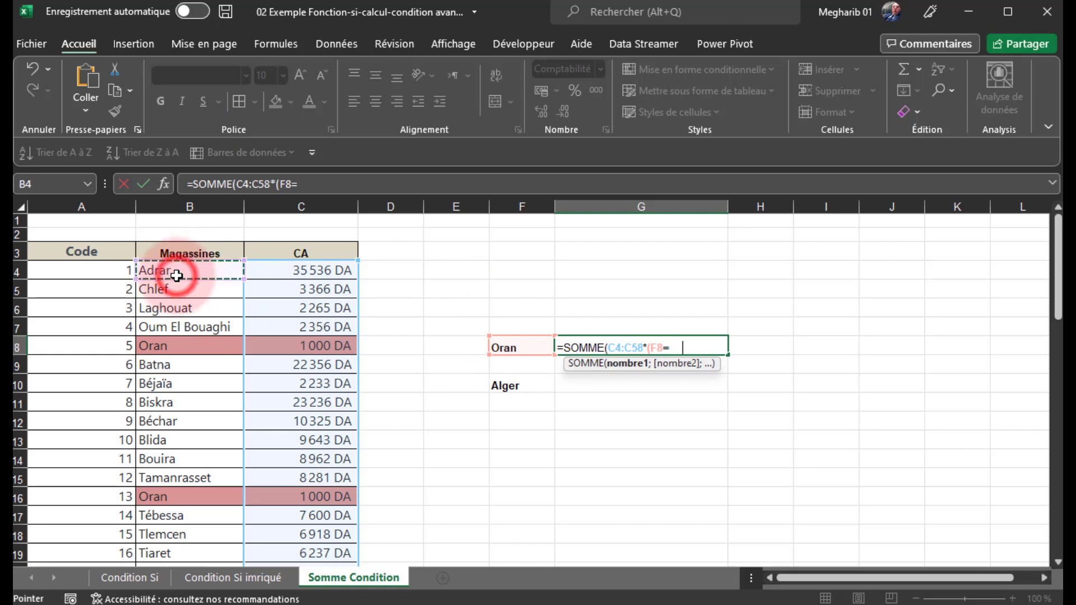
drag(178, 304, 181, 474)
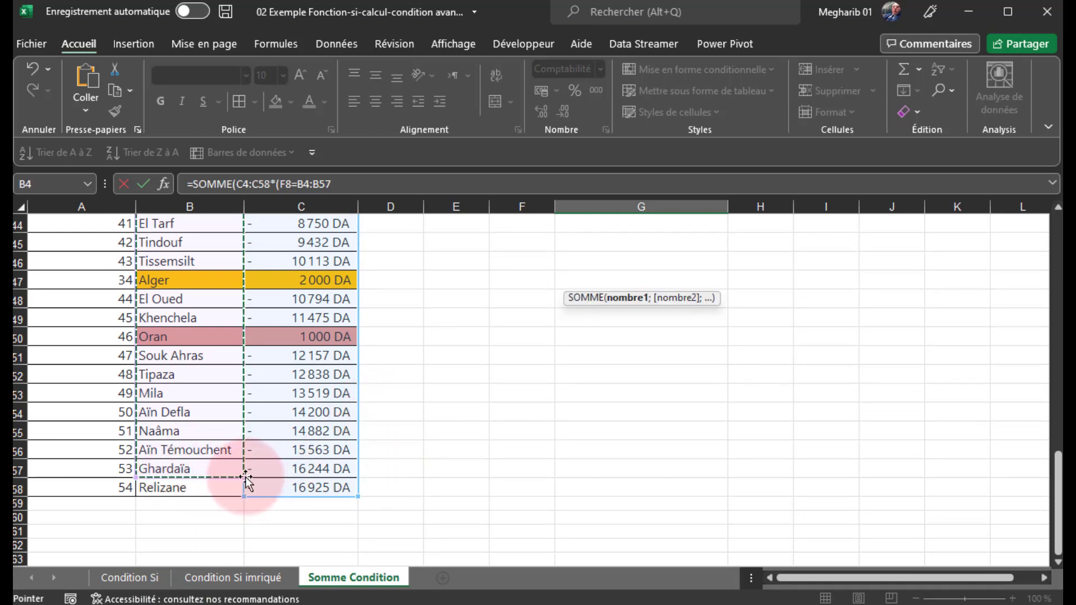
drag(241, 478, 241, 490)
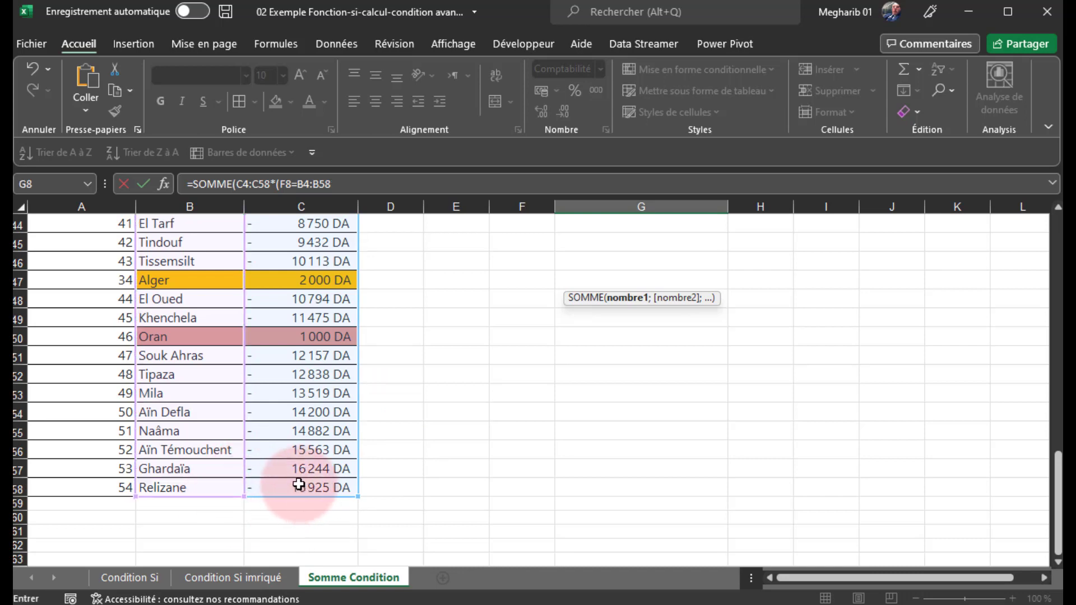
scroll(299, 483, up, 1)
scroll(299, 483, up, 13)
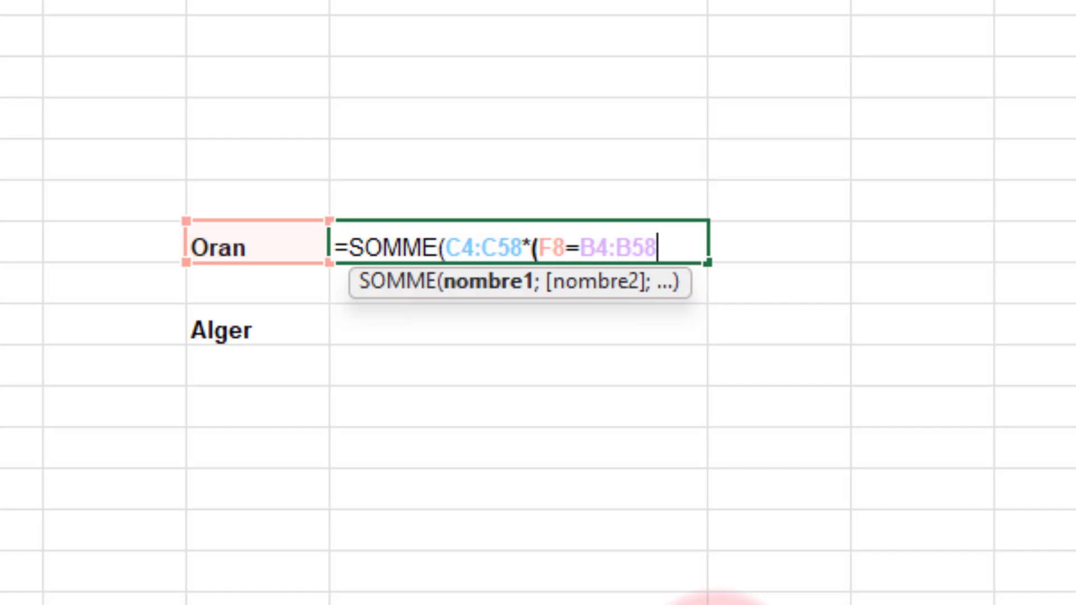
Step: Close both parentheses and enter G8 as the array formula {=SOMME(C4:C58*(F8=B4:B58))}
text()))
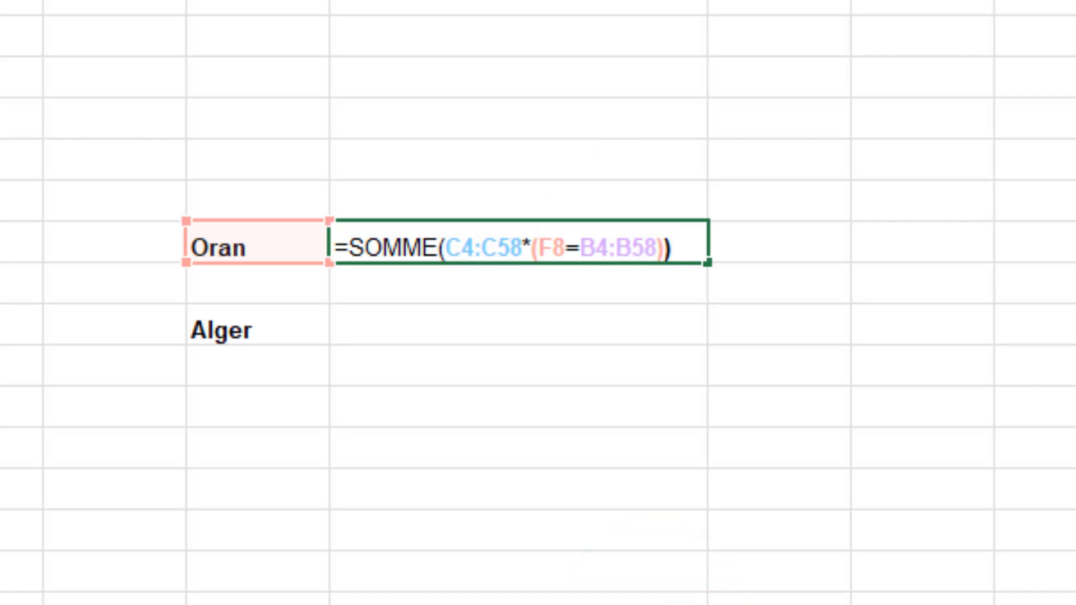
key(ctrl+shift+Return)
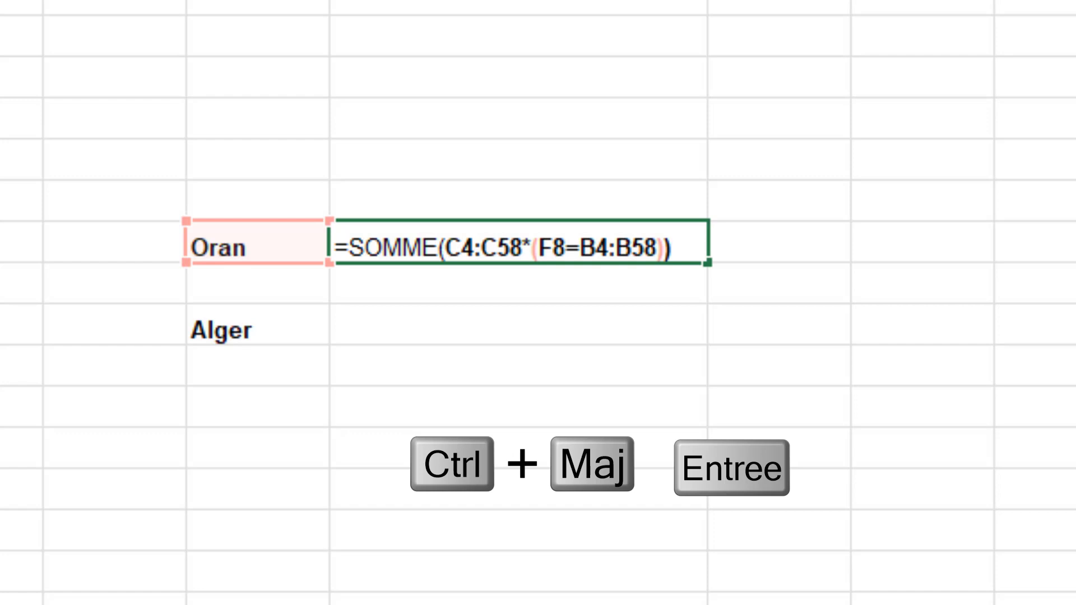
key(ctrl+shift+Return)
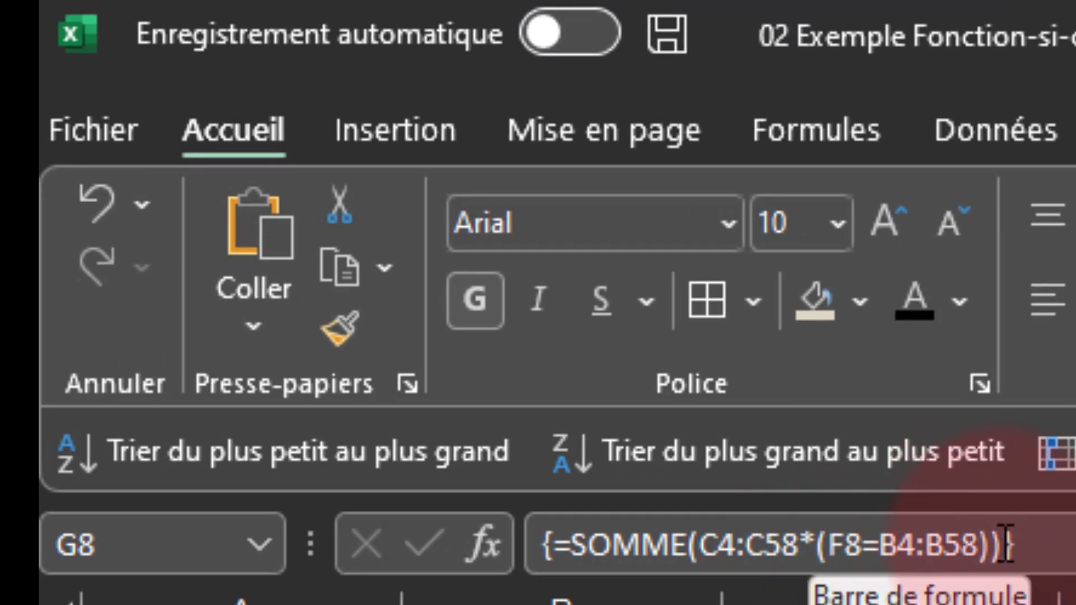
click(1040, 535)
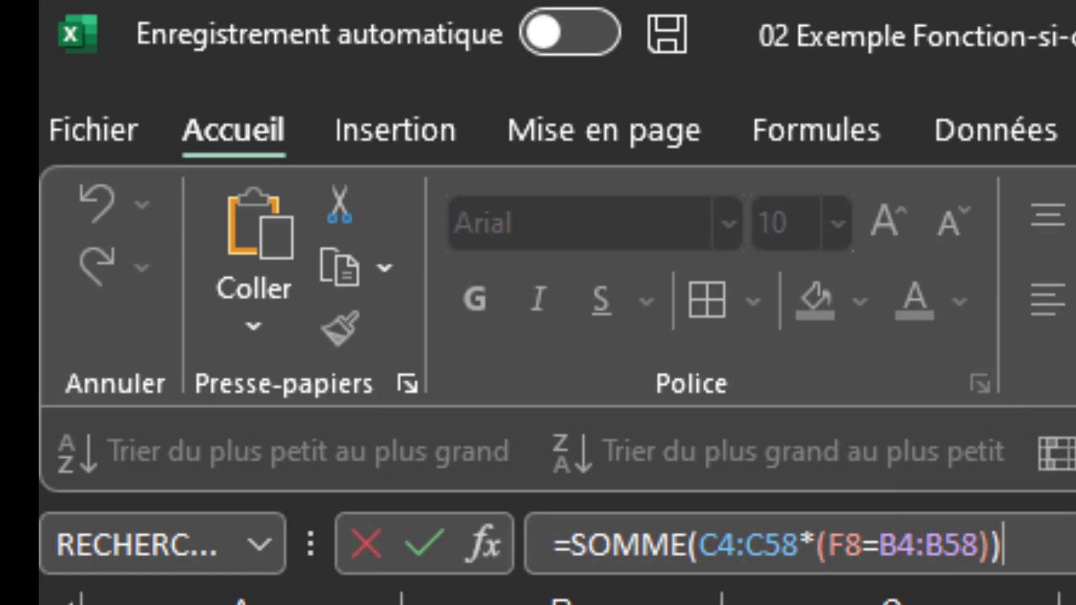
key(ctrl+shift+Return)
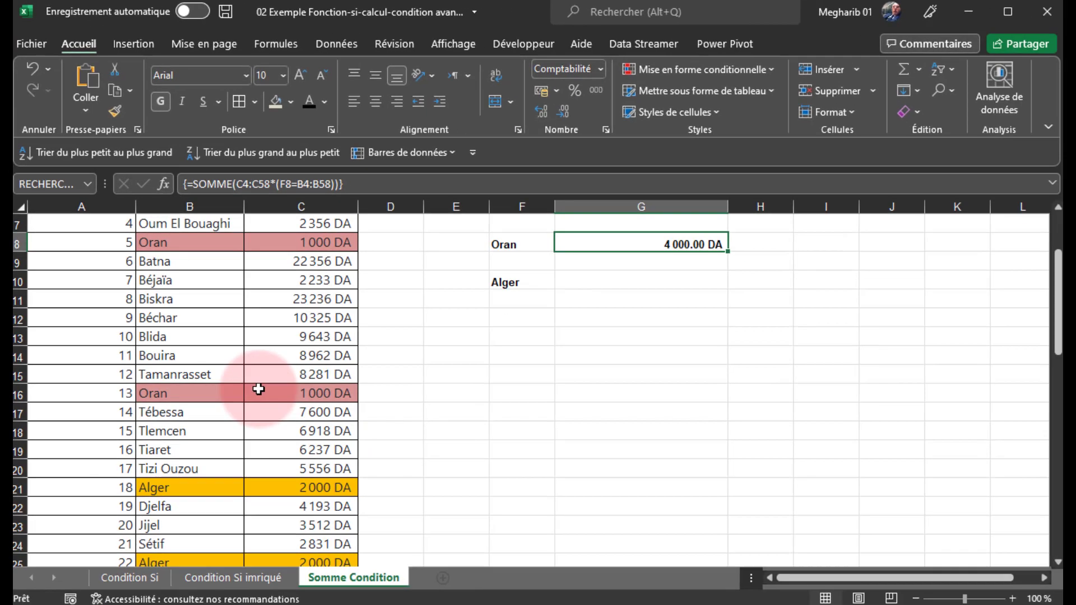
Step: Check the Oran rows in the table and start a SOMME formula in G10, beside Alger
scroll(258, 388, down, 1)
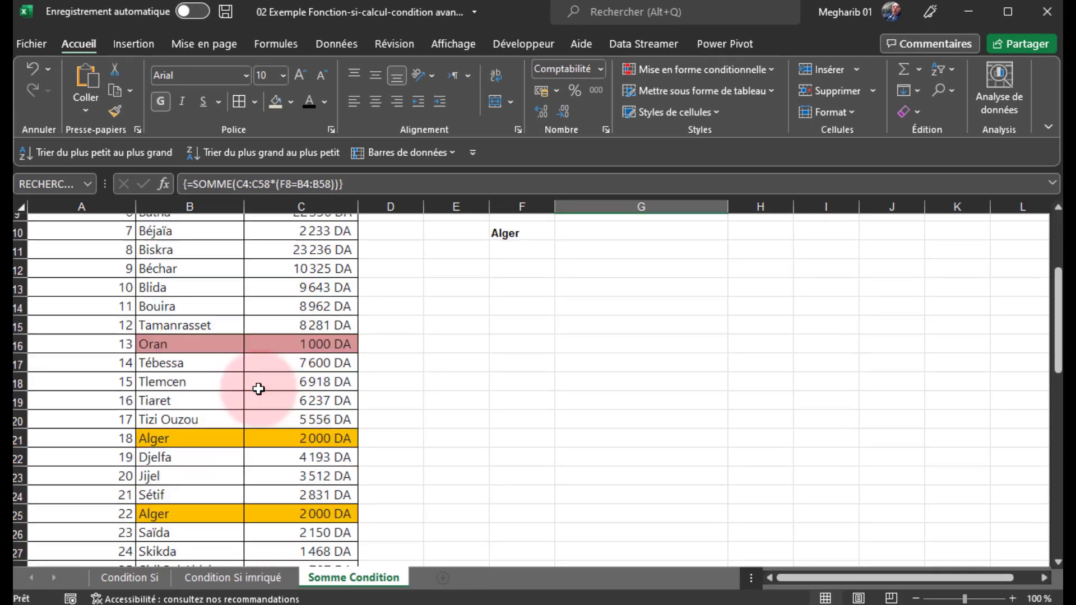
scroll(258, 388, down, 9)
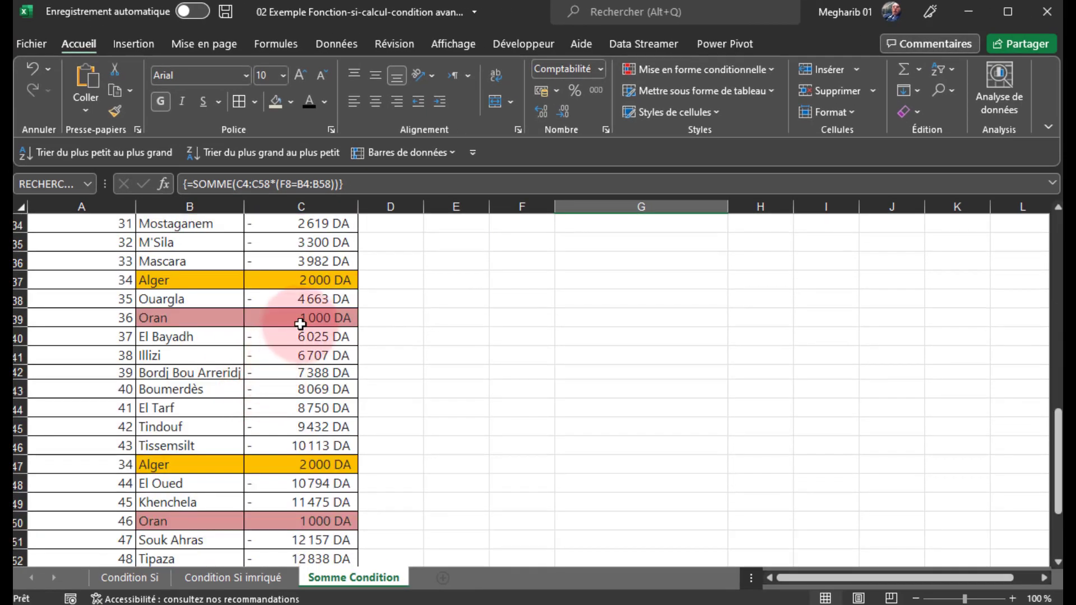
scroll(289, 505, down, 1)
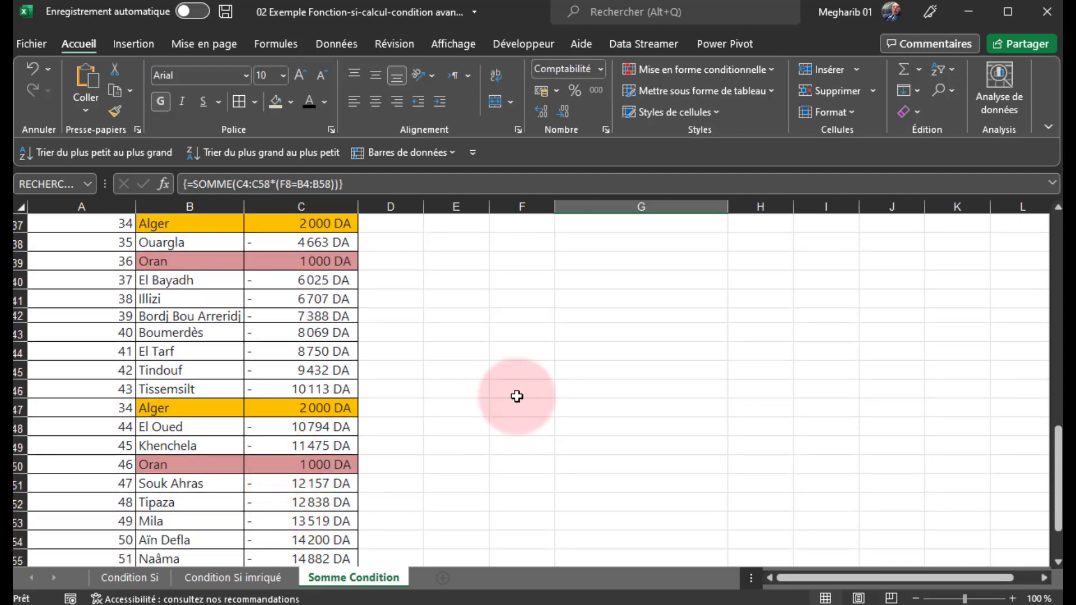
scroll(516, 396, up, 12)
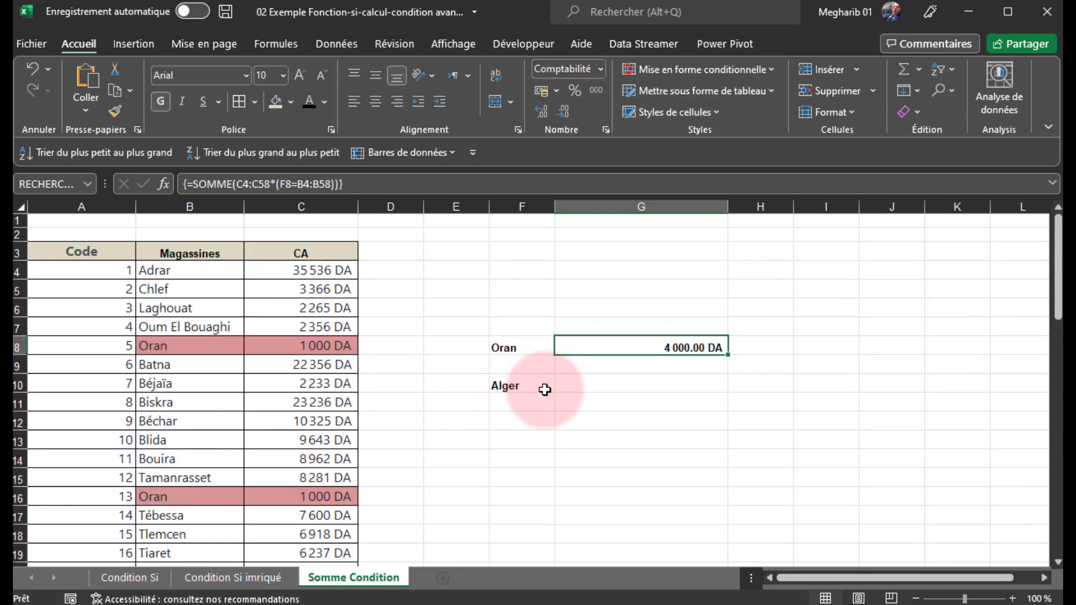
click(595, 370)
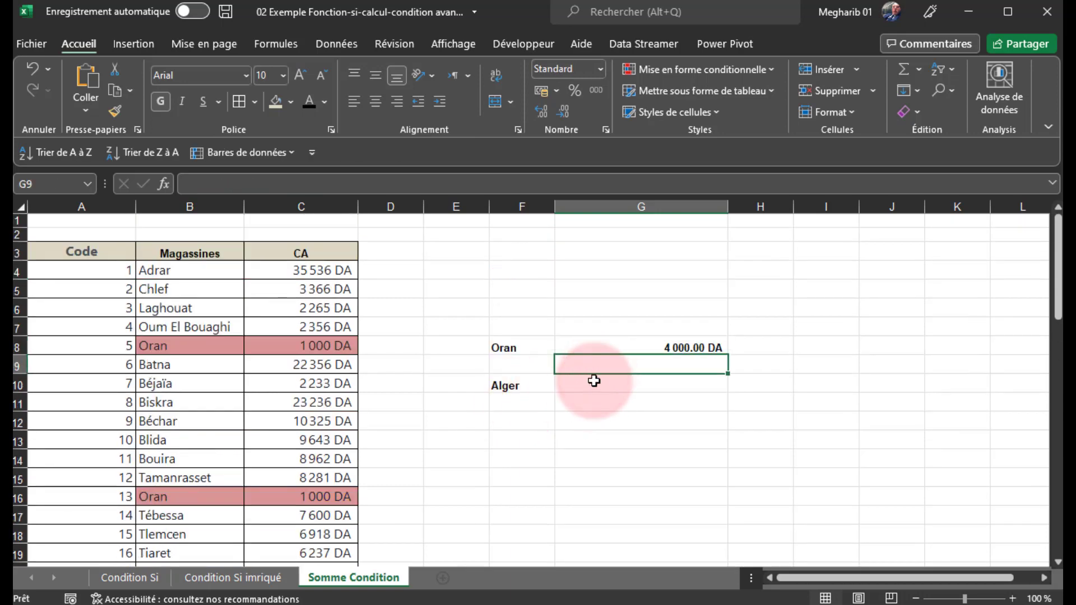
click(594, 384)
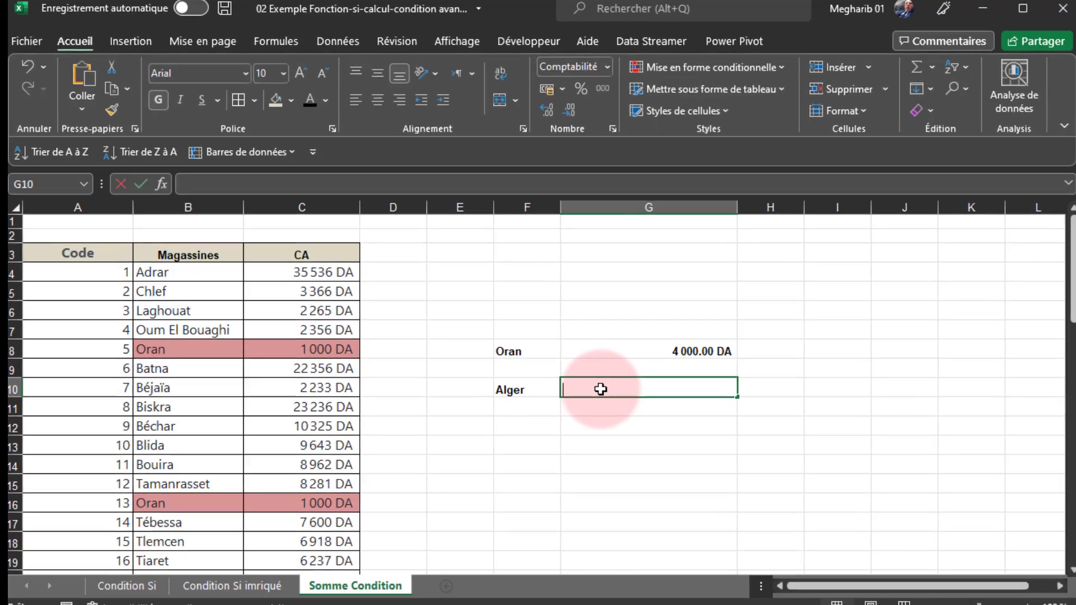
text(=)
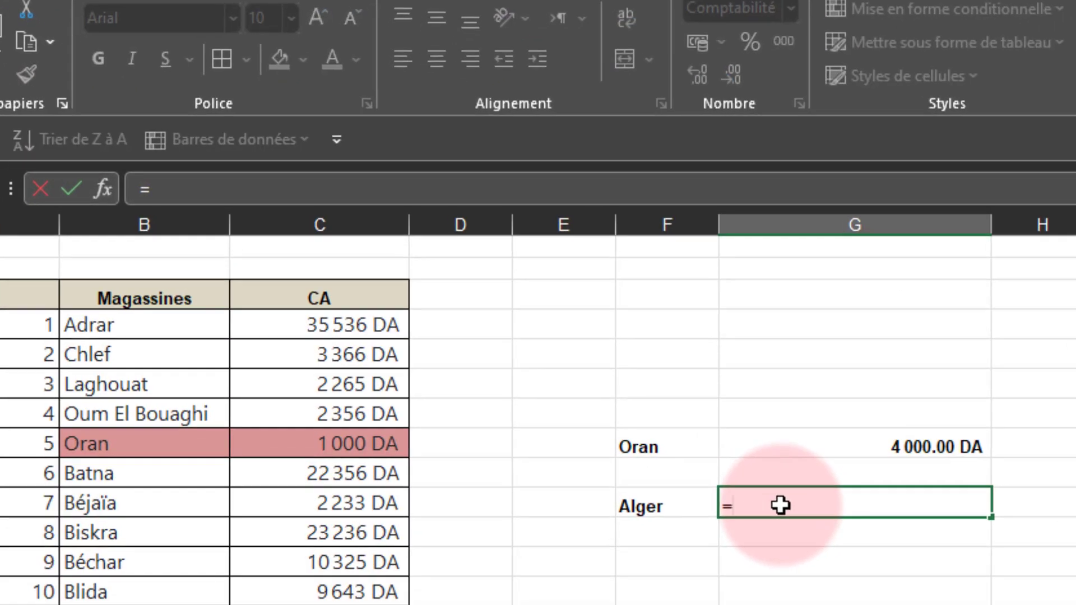
text(s)
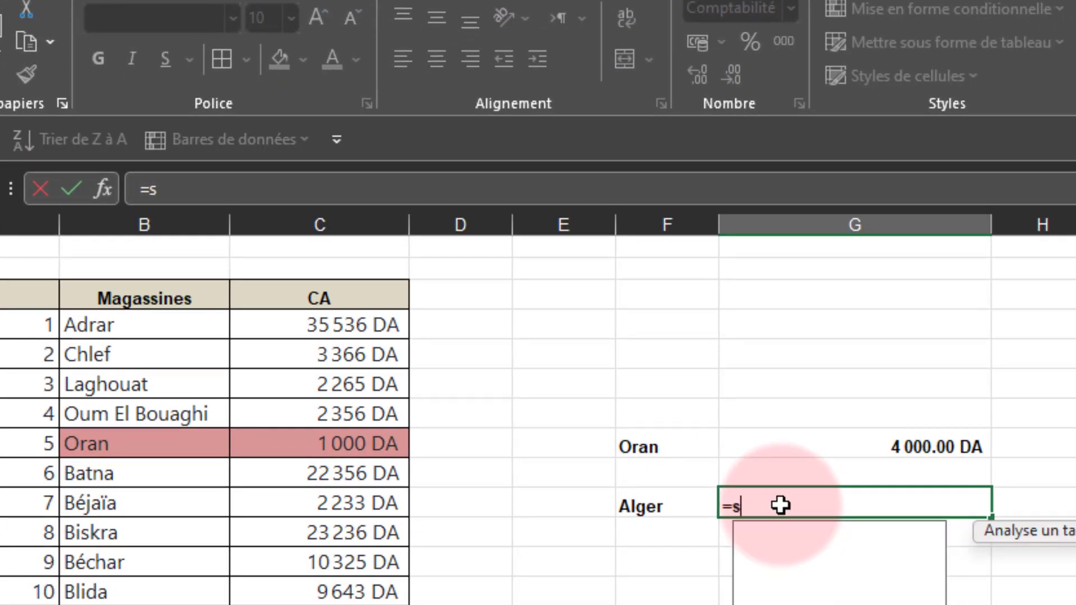
text(omme)
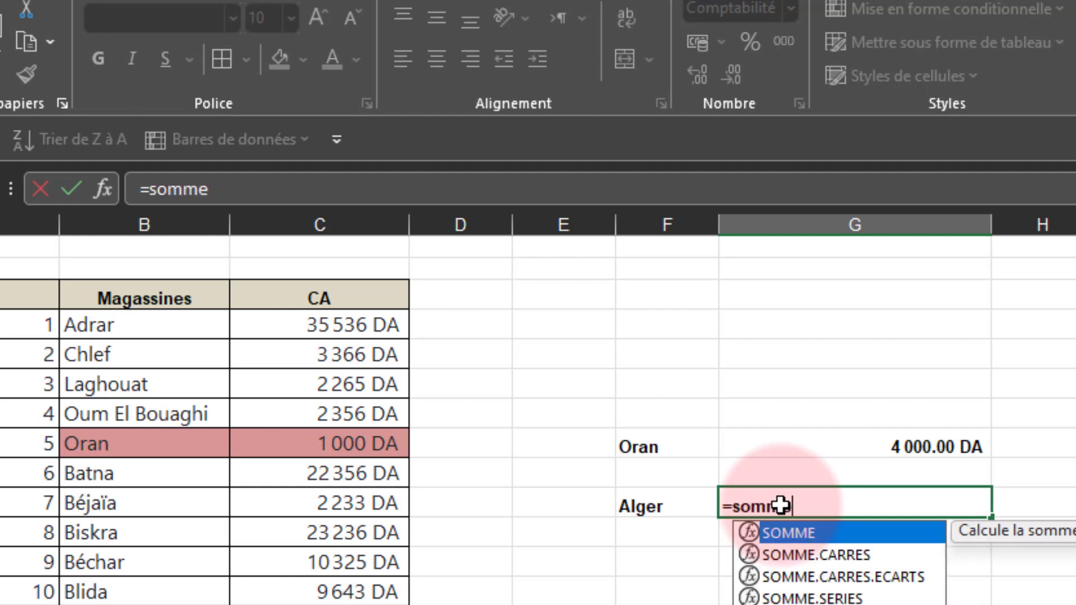
click(783, 527)
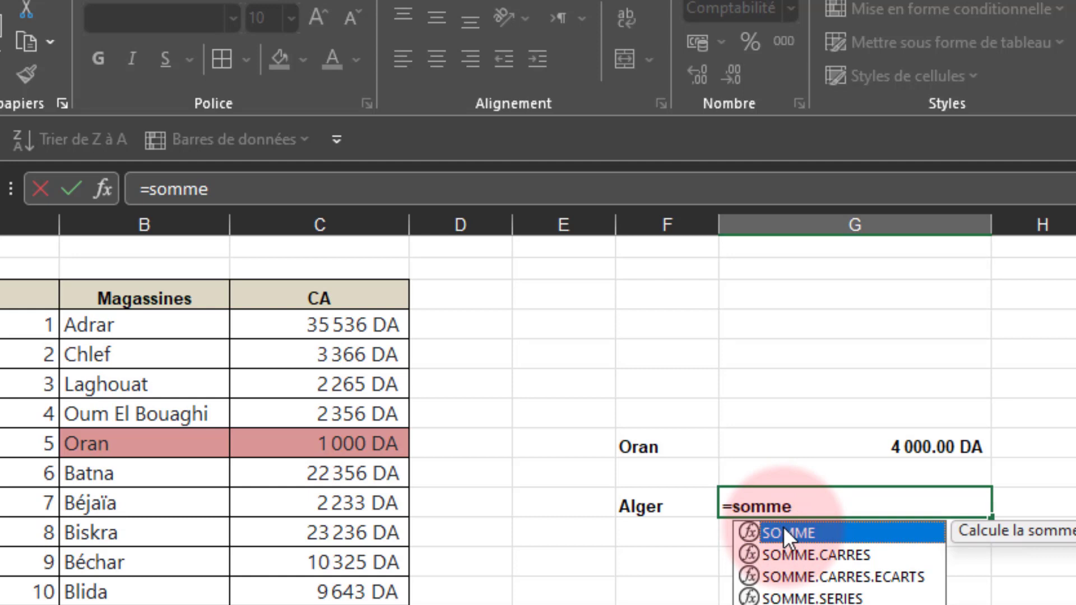
double_click(783, 529)
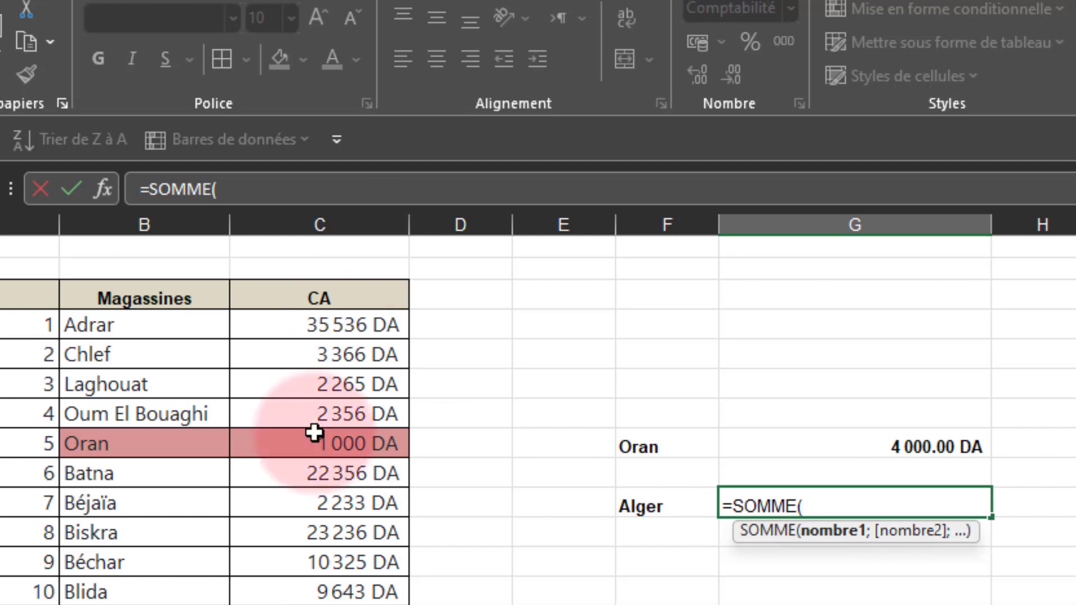
Step: Use the CA values C4:C58 as the range of the SOMME formula in G10
click(833, 500)
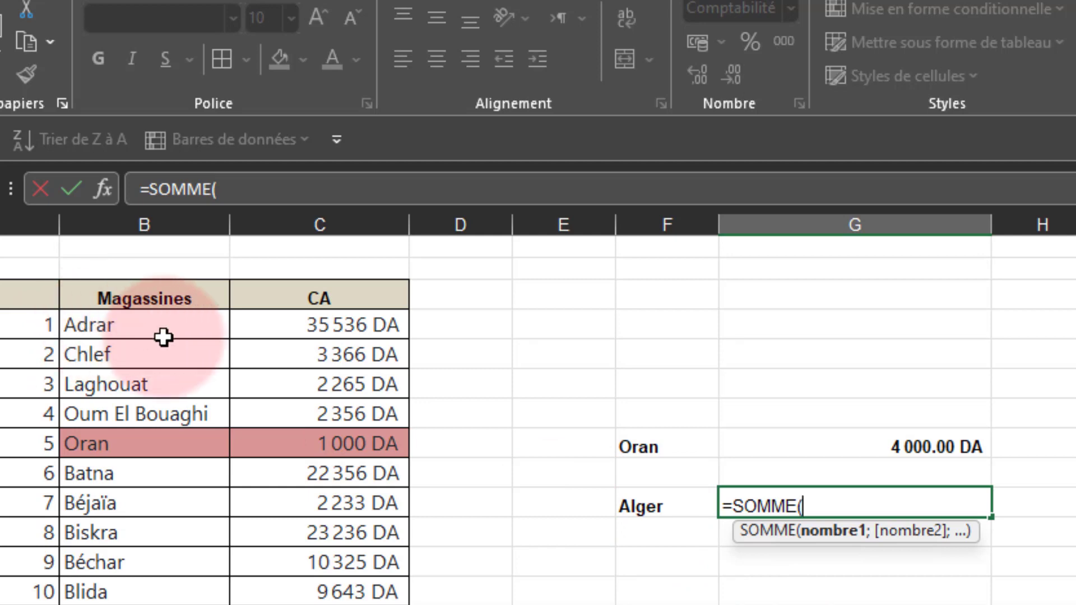
click(357, 327)
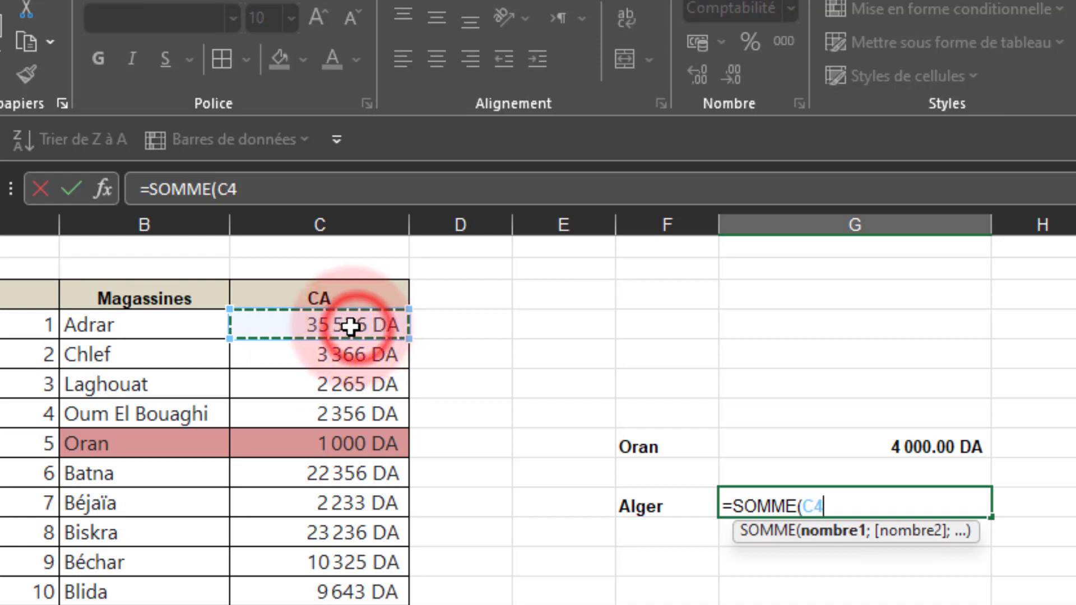
drag(357, 471, 357, 602)
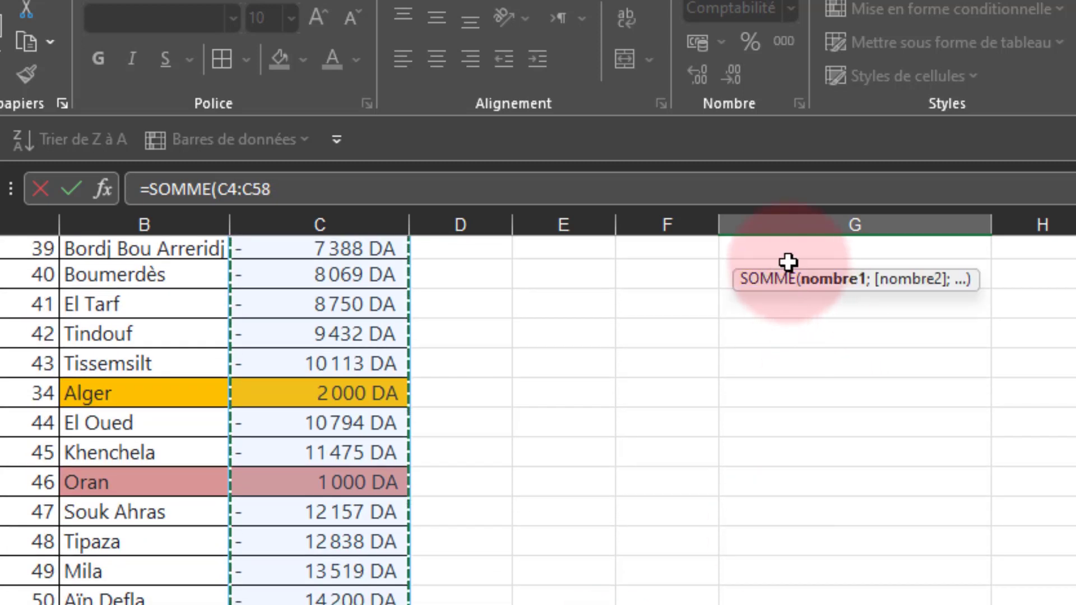
scroll(788, 274, up, 4)
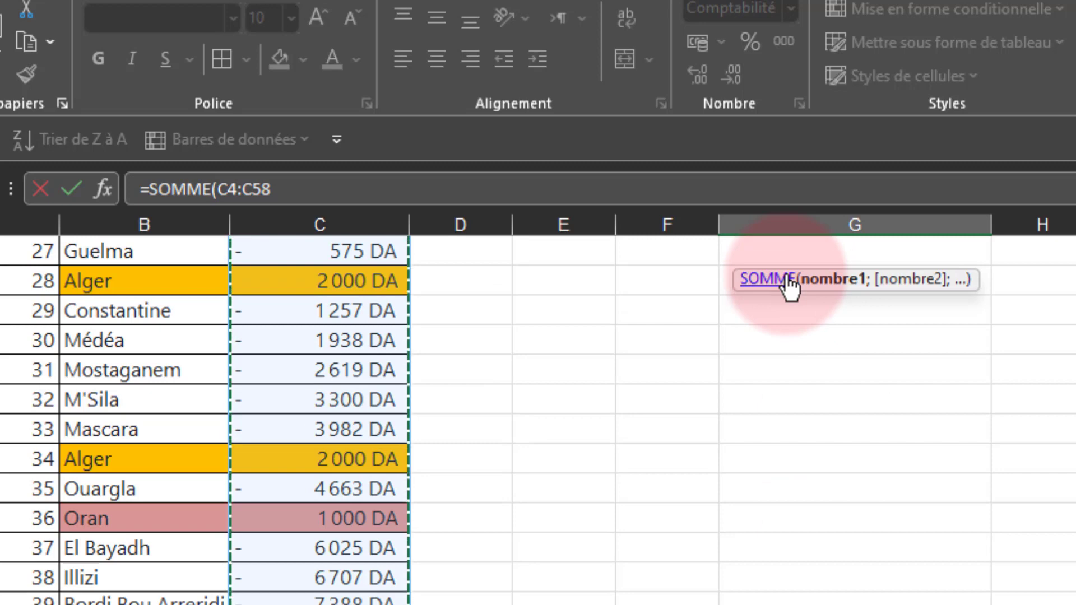
scroll(649, 260, up, 5)
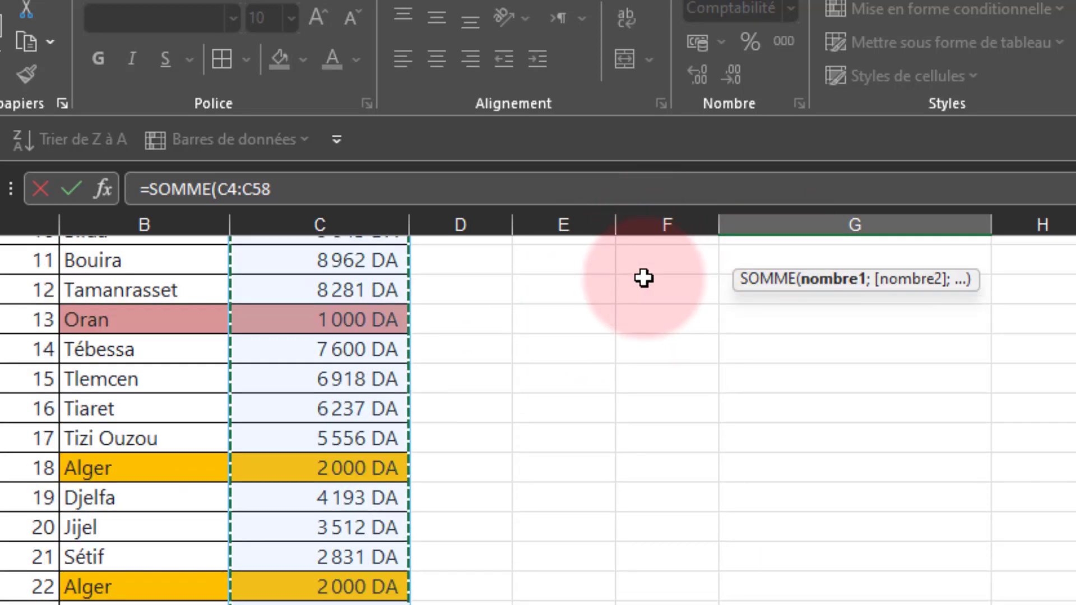
scroll(644, 275, up, 4)
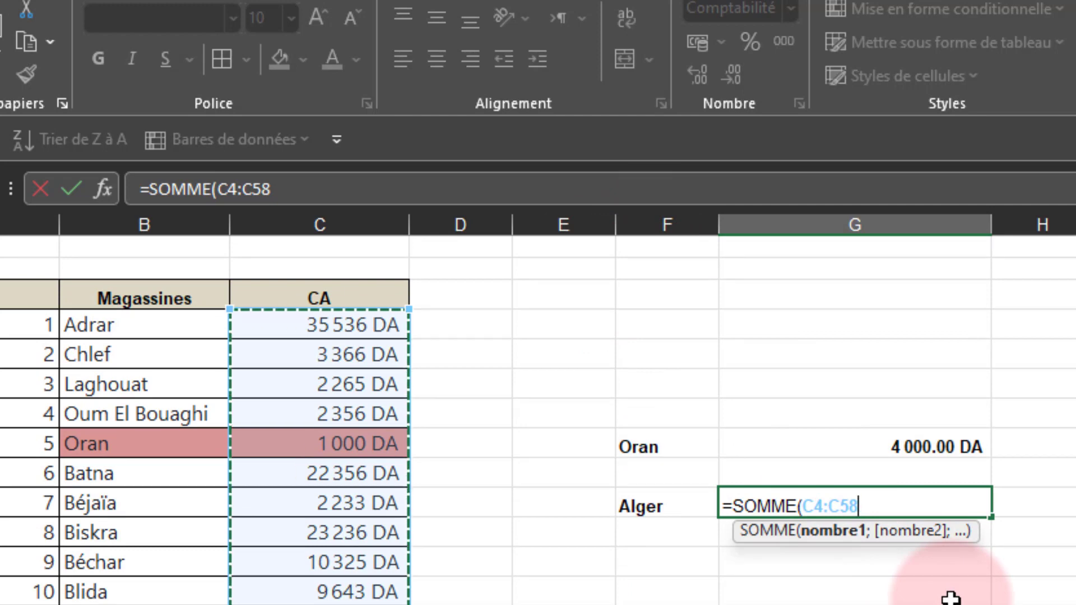
Step: Complete the G10 formula by comparing F10 with the Magassines names and enter it as the array formula {=SOMME(C4:C58*(F10=B4:B58))}
text(*)
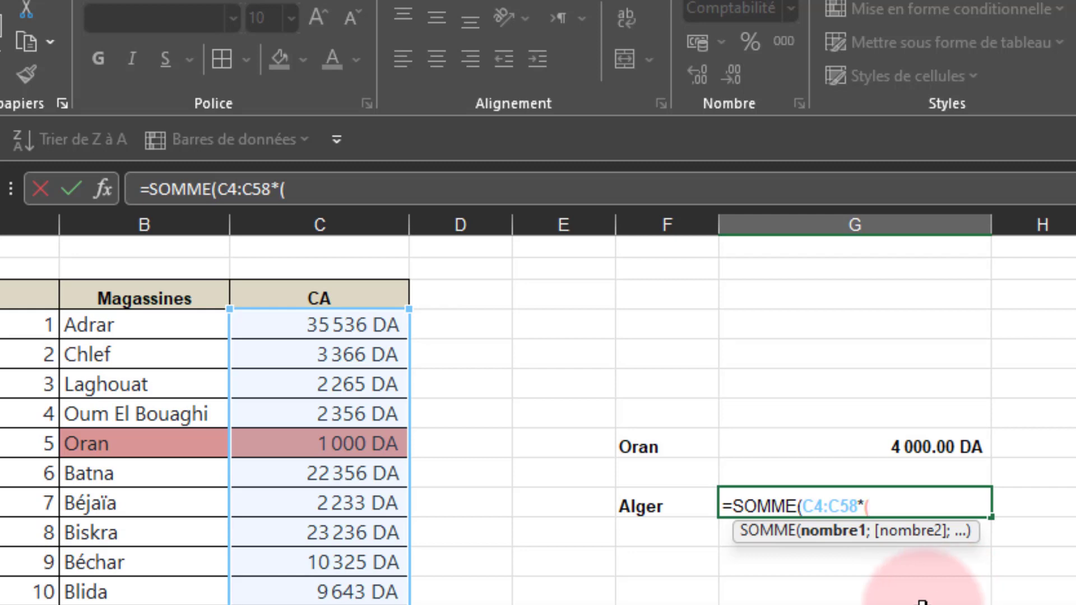
click(648, 507)
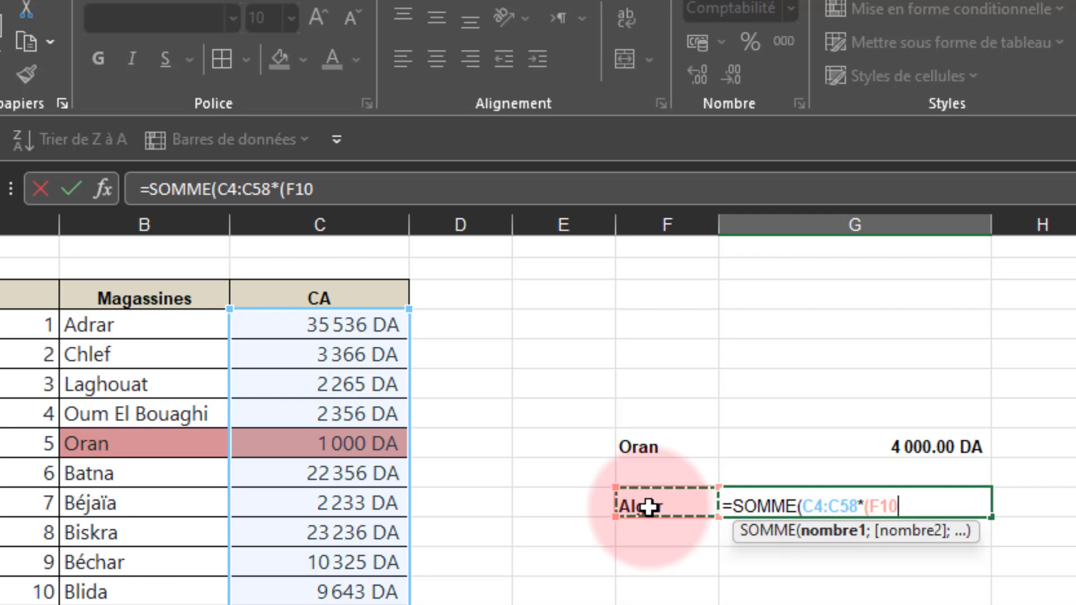
text(=)
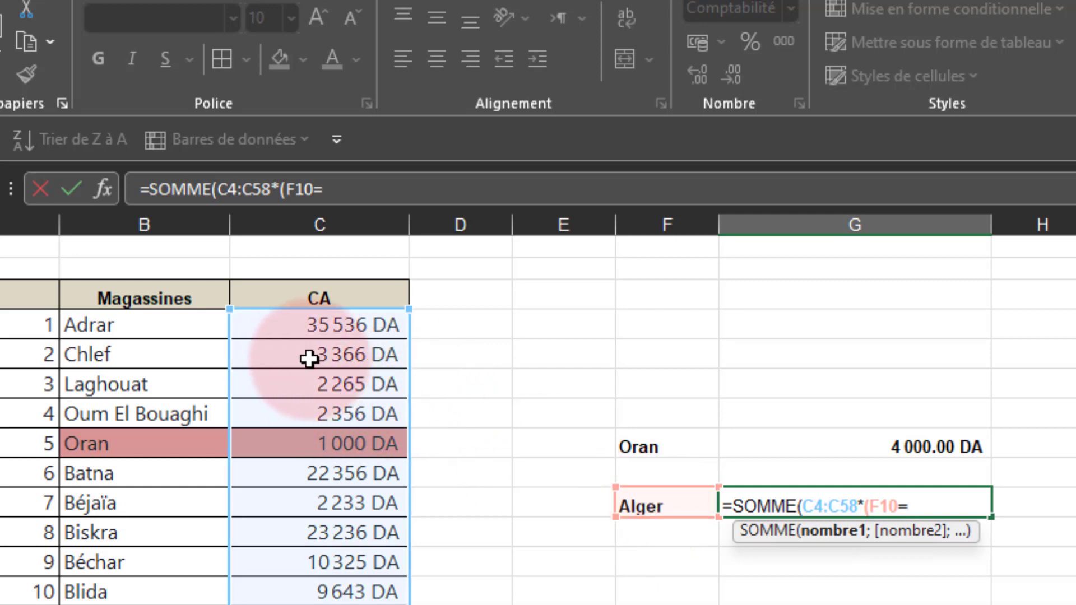
click(156, 328)
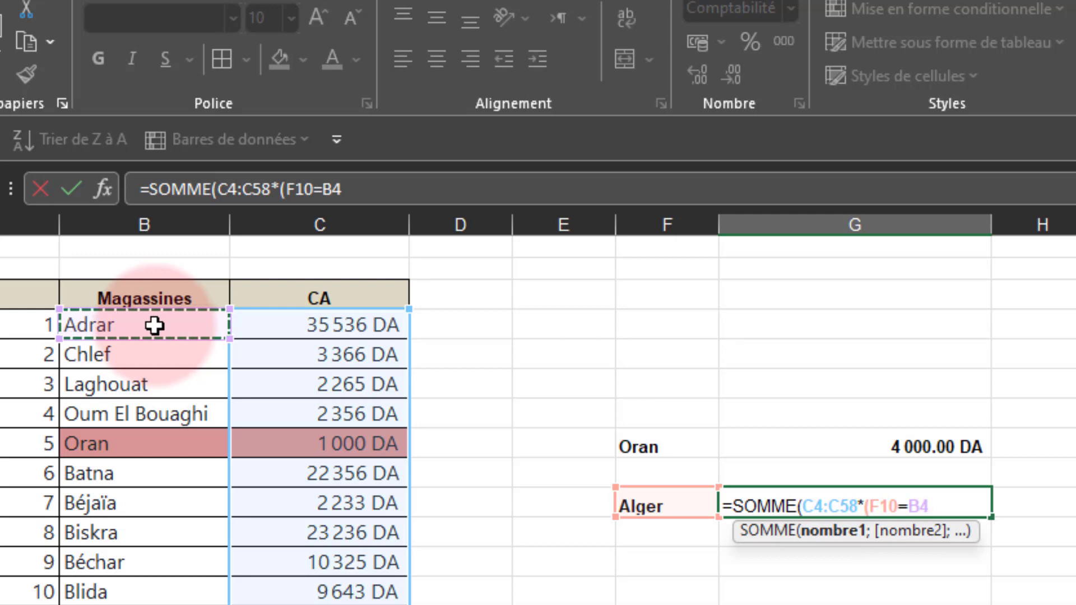
drag(154, 325, 173, 489)
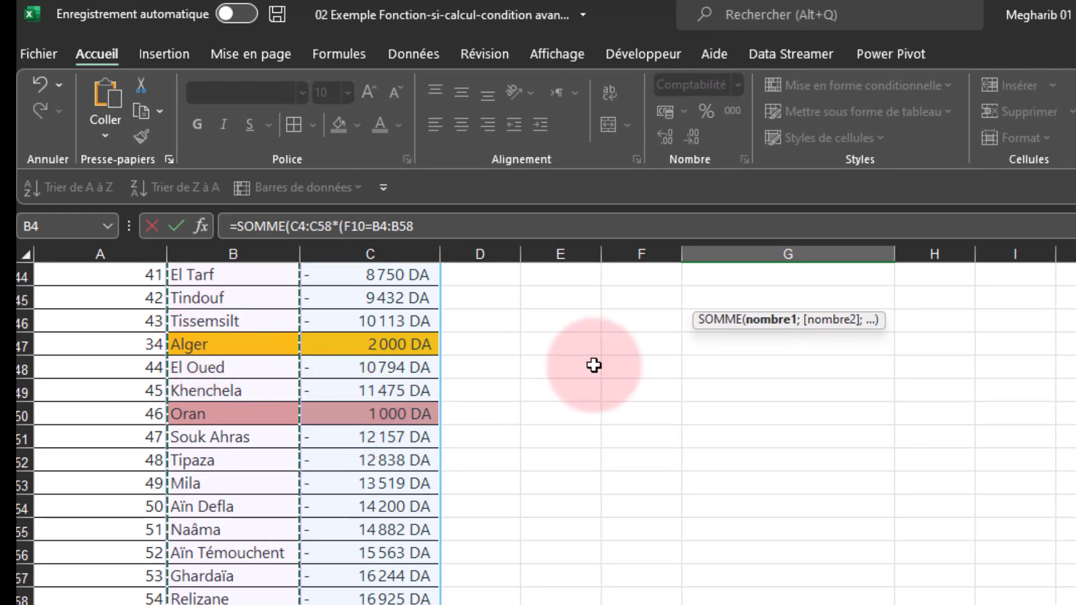
scroll(620, 386, up, 14)
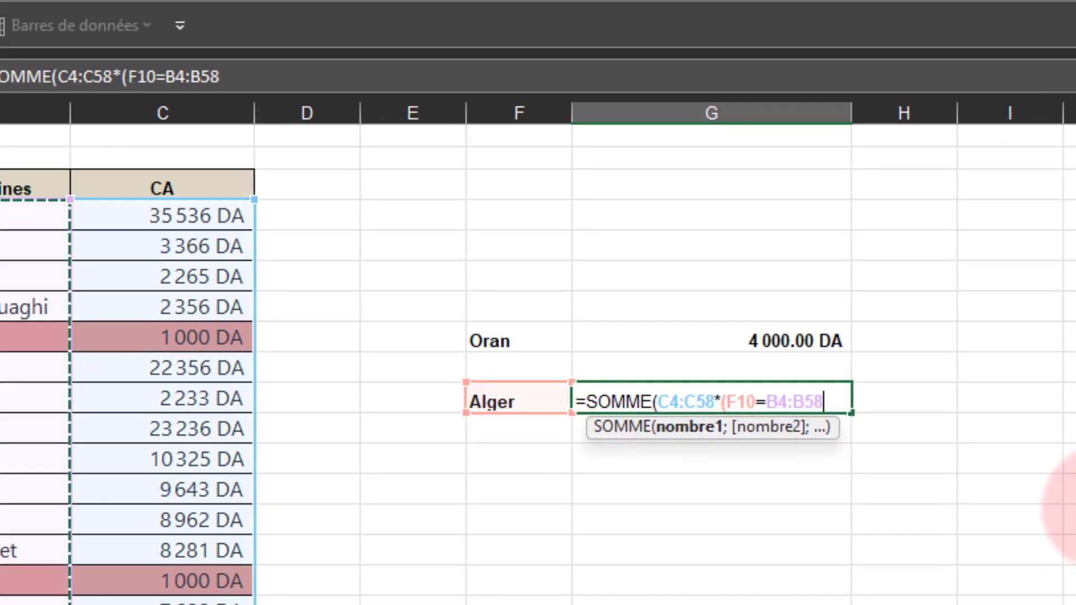
text()))
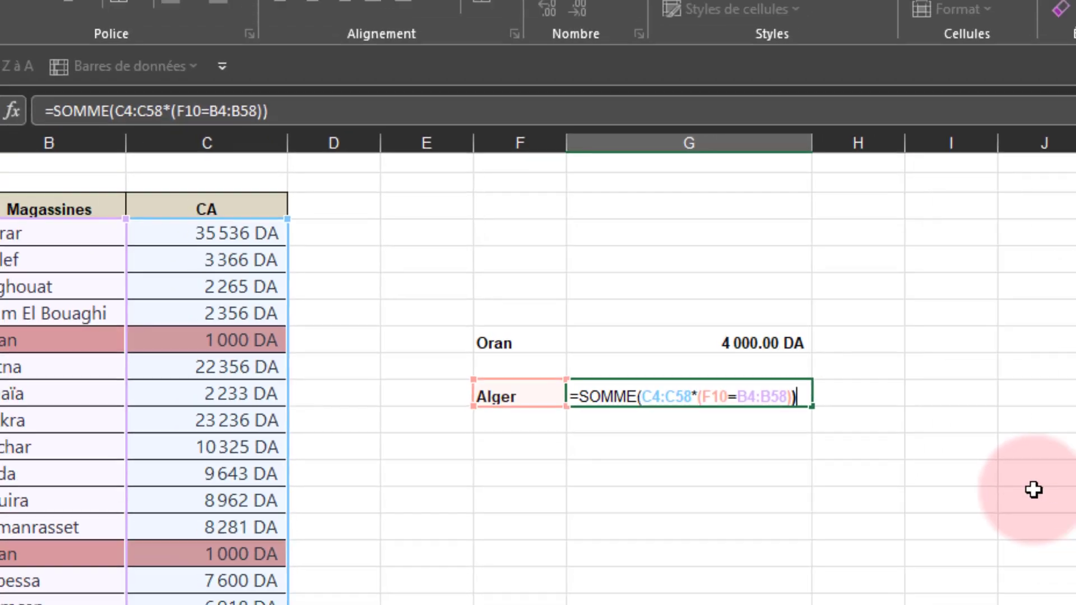
key(ctrl+shift+Return)
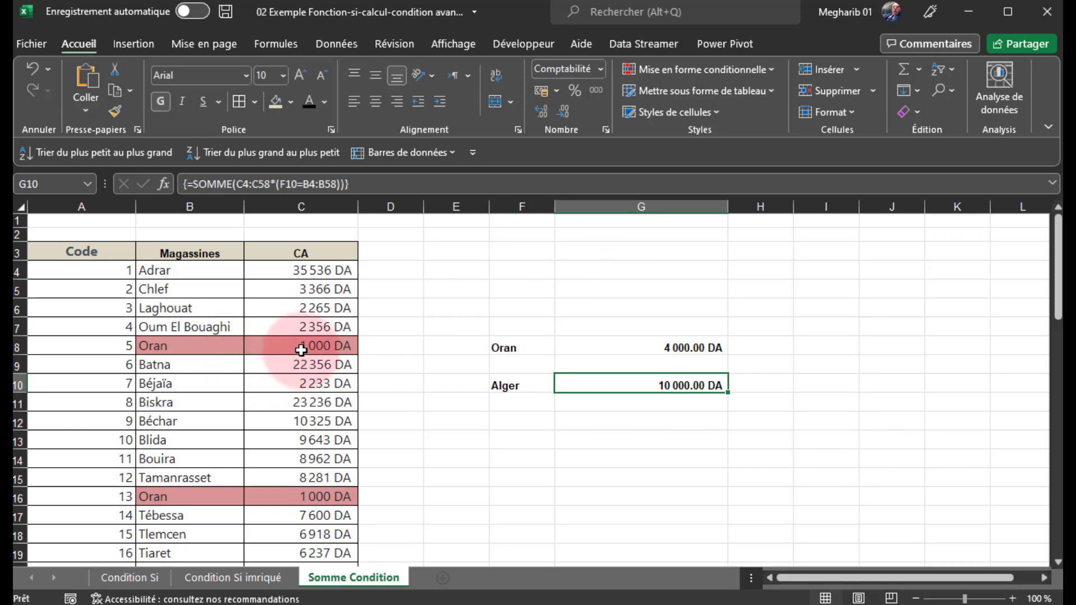
Step: Check the CA values of the highlighted Alger rows in the table against the G10 total
scroll(299, 350, down, 4)
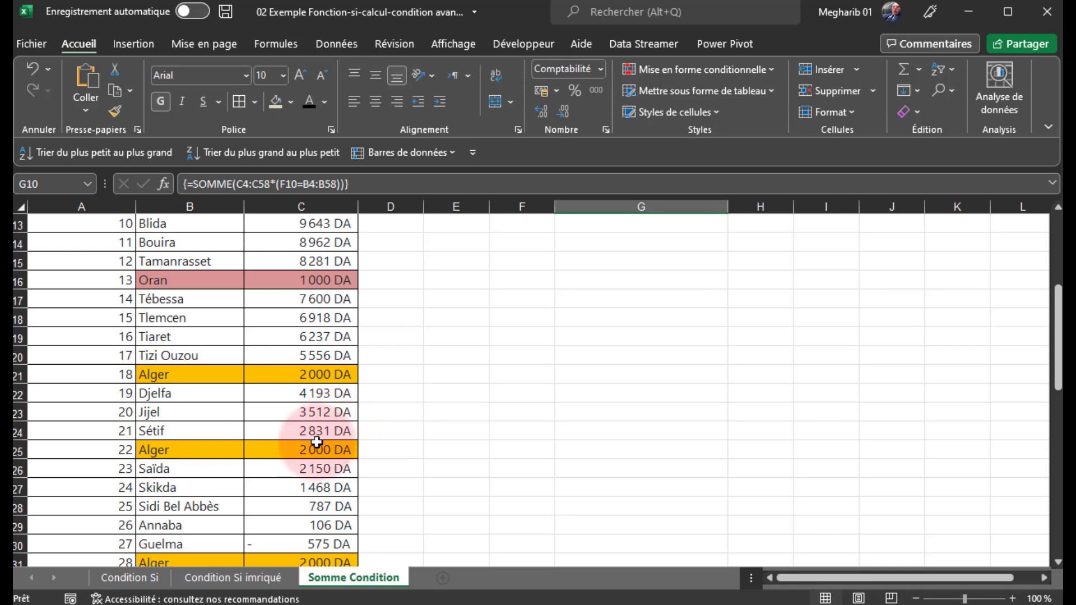
scroll(316, 442, down, 2)
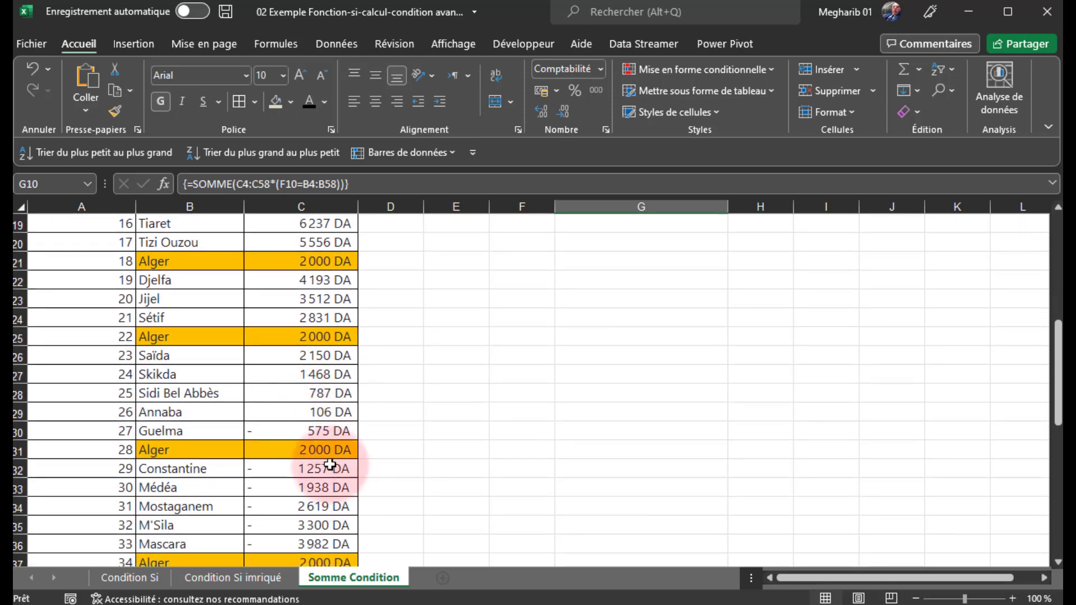
scroll(329, 465, down, 1)
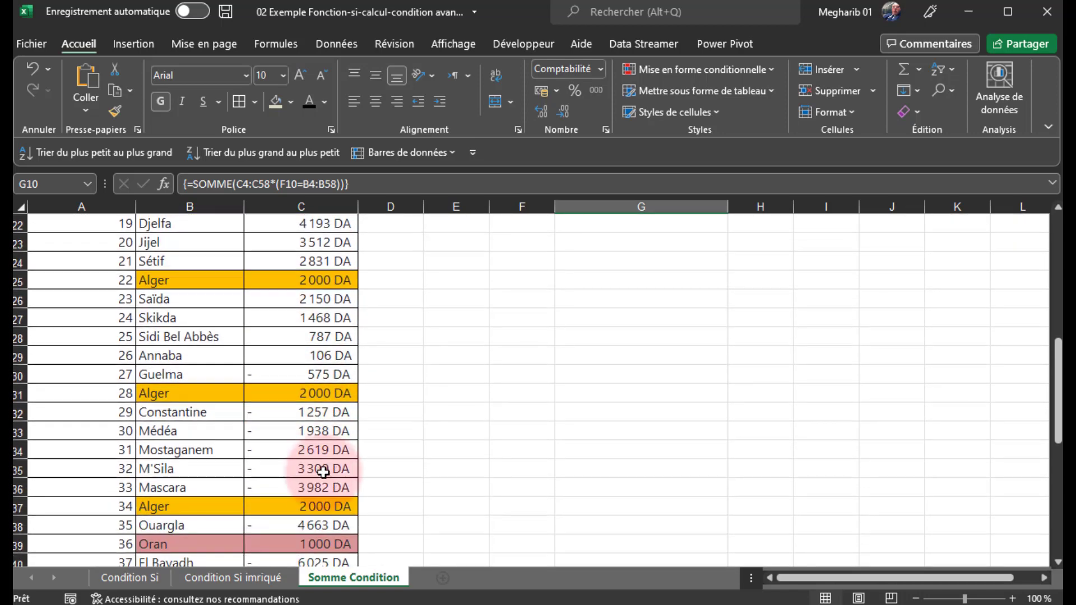
scroll(325, 504, down, 5)
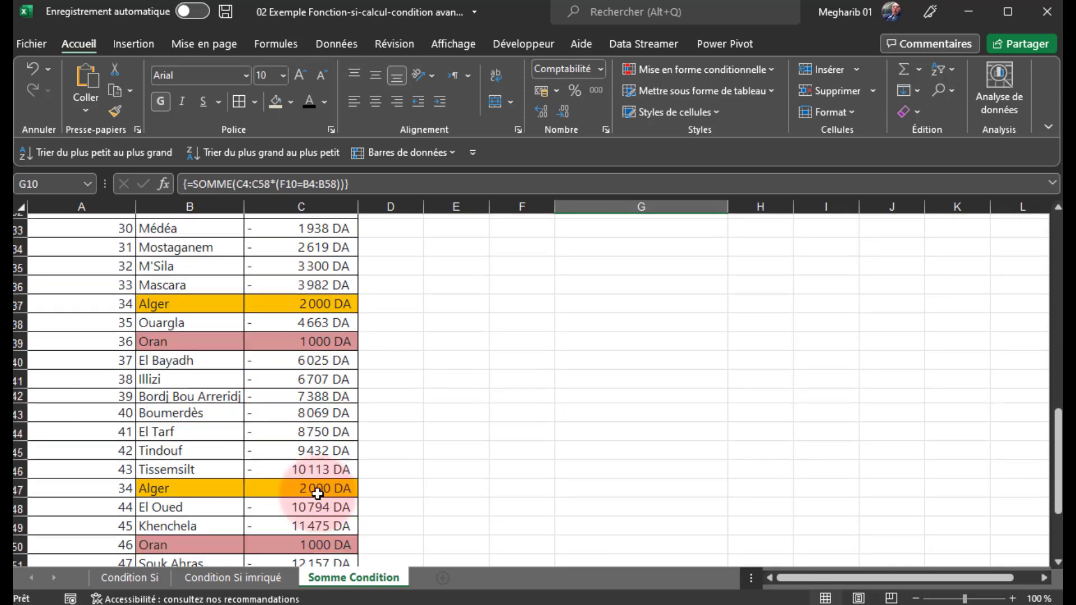
scroll(418, 411, up, 4)
scroll(419, 412, up, 8)
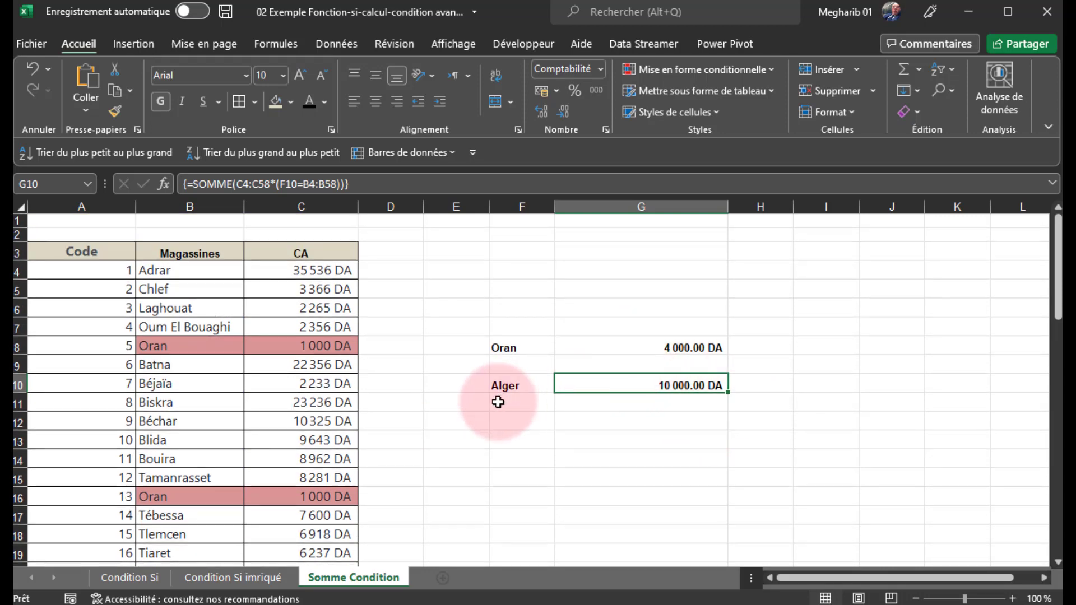
Step: Review the Avis du conseil formulas on the Condition Si and Condition Si imriqué sheets
click(244, 576)
click(130, 578)
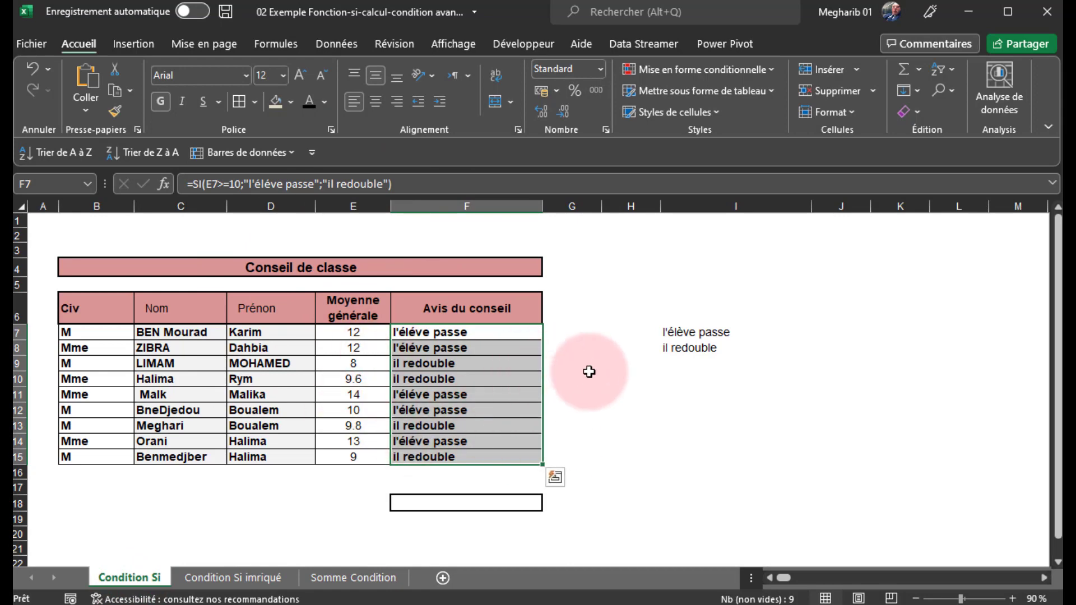
click(241, 579)
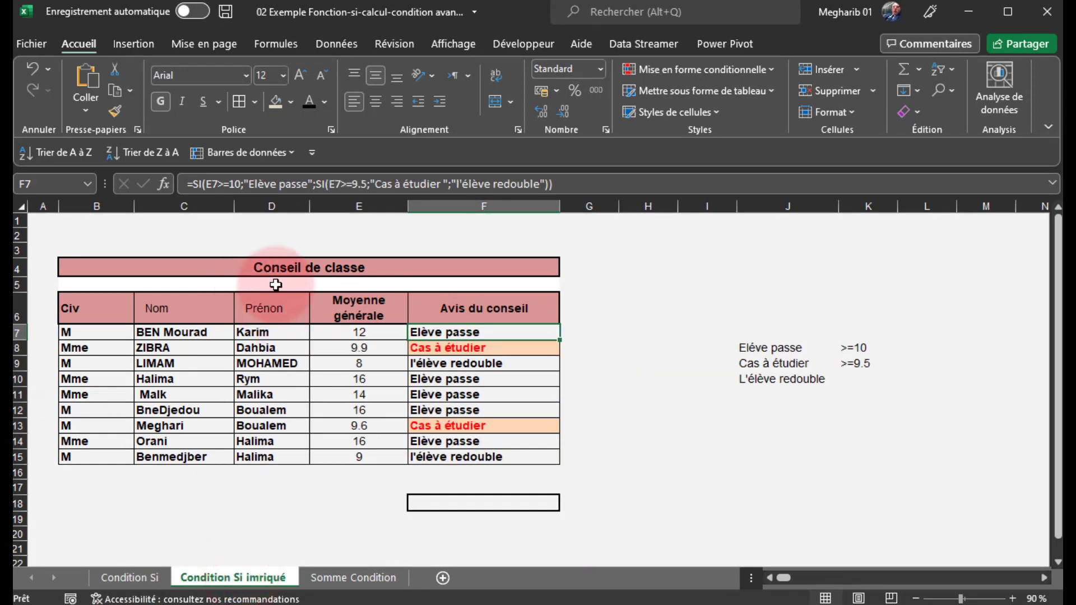